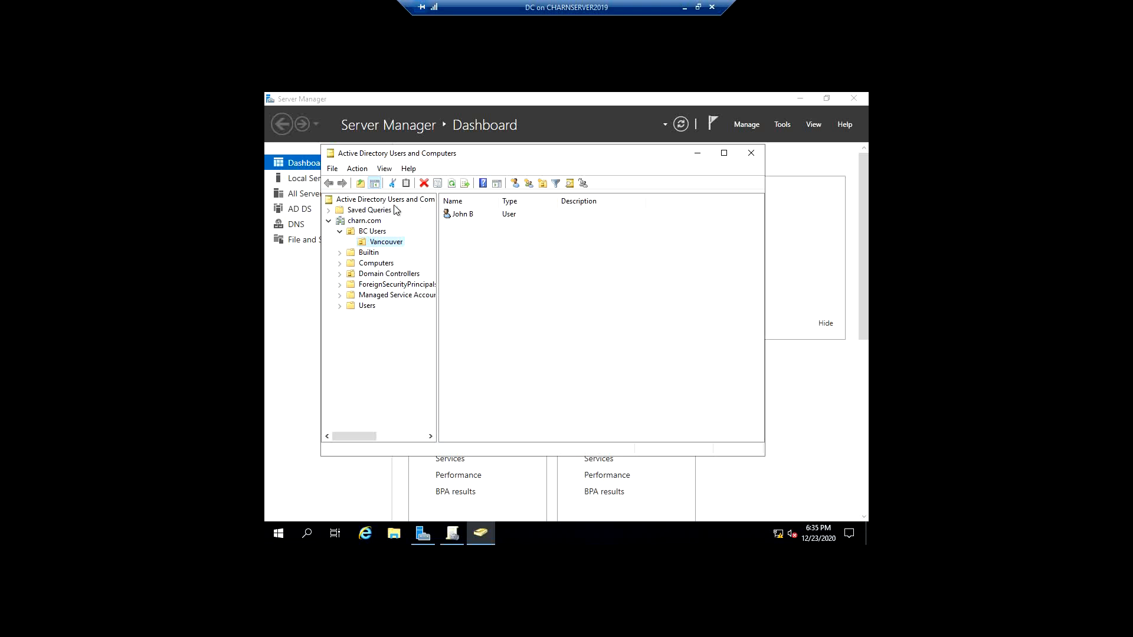
- Examine the user account in the Vancouver organizational unit and the contents of its parent, BC Users
{"action": "left_click", "coordinate": [482, 217]}
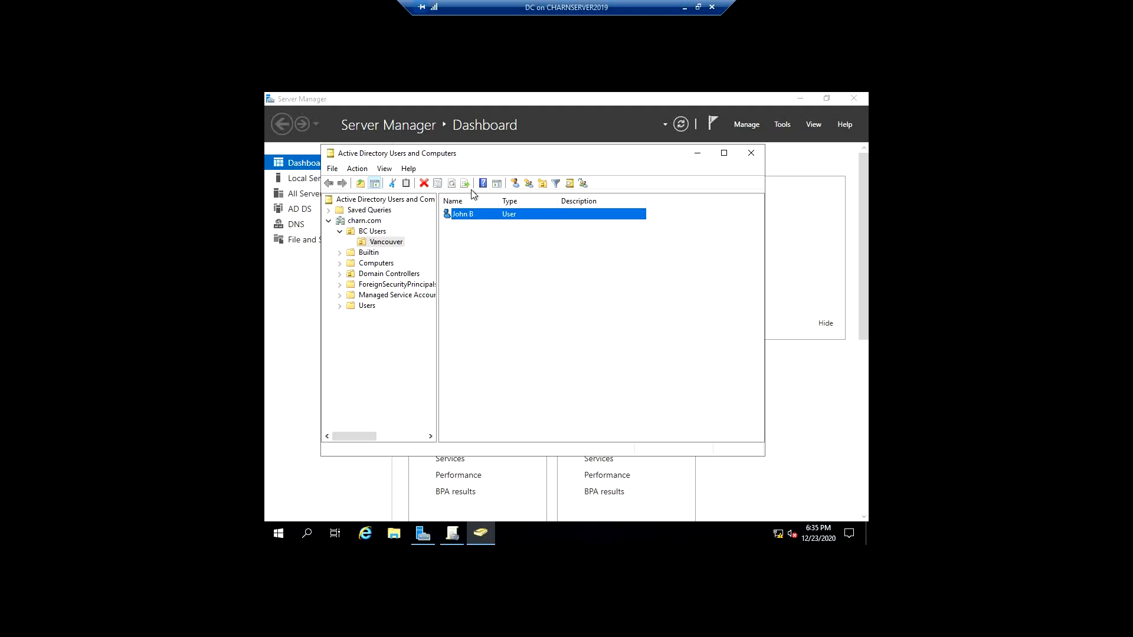
{"action": "left_click", "coordinate": [392, 243]}
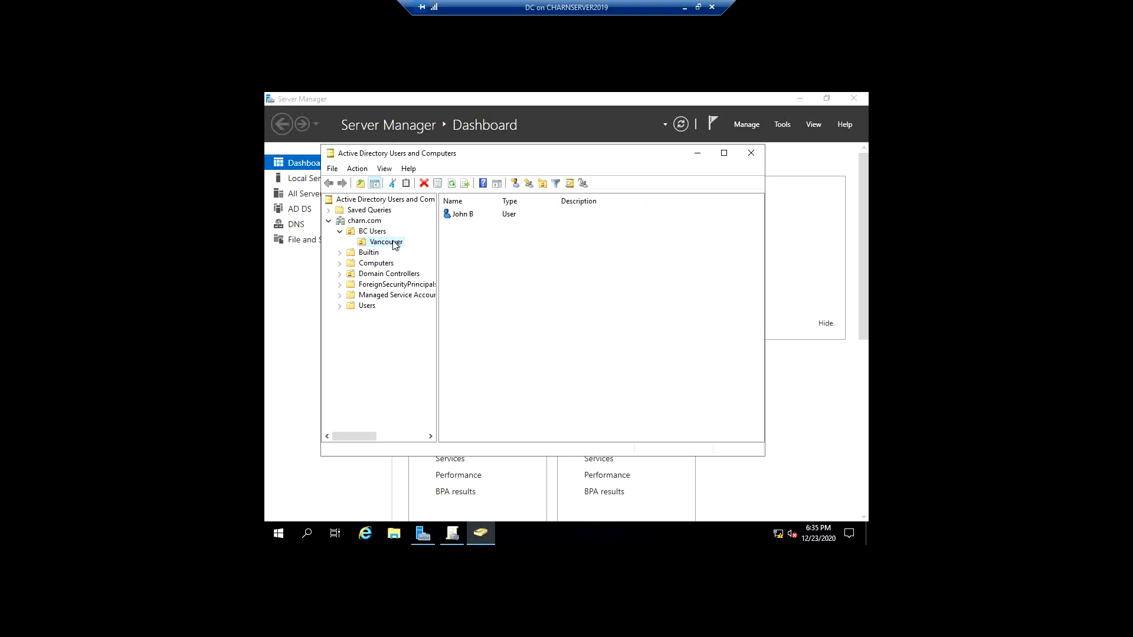
{"action": "key", "text": "Tab"}
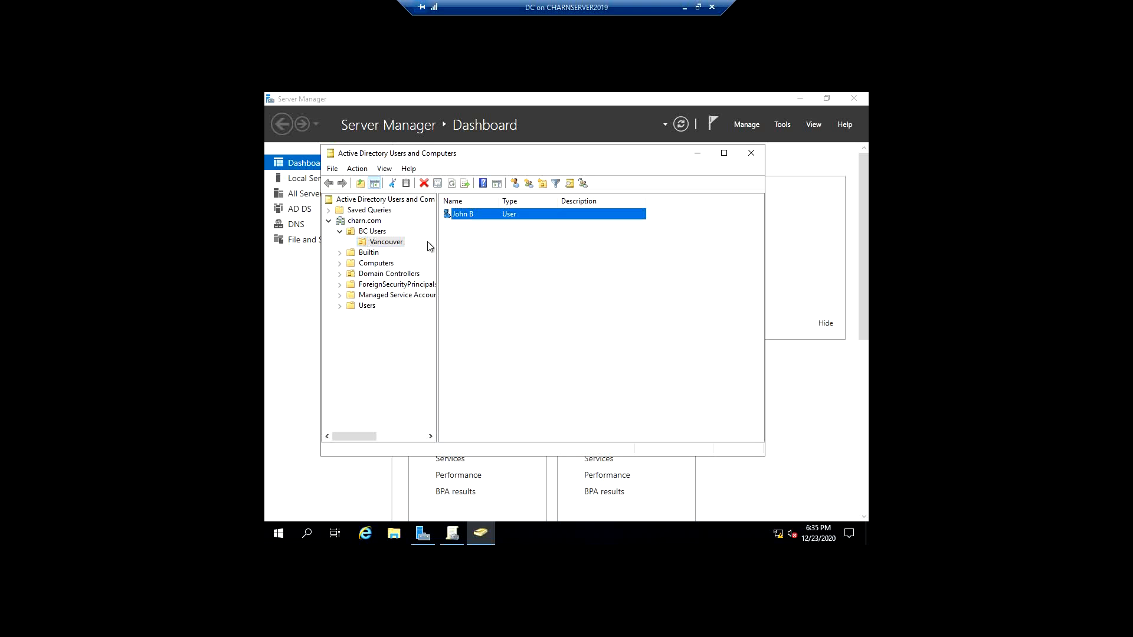
{"action": "left_click", "coordinate": [373, 233]}
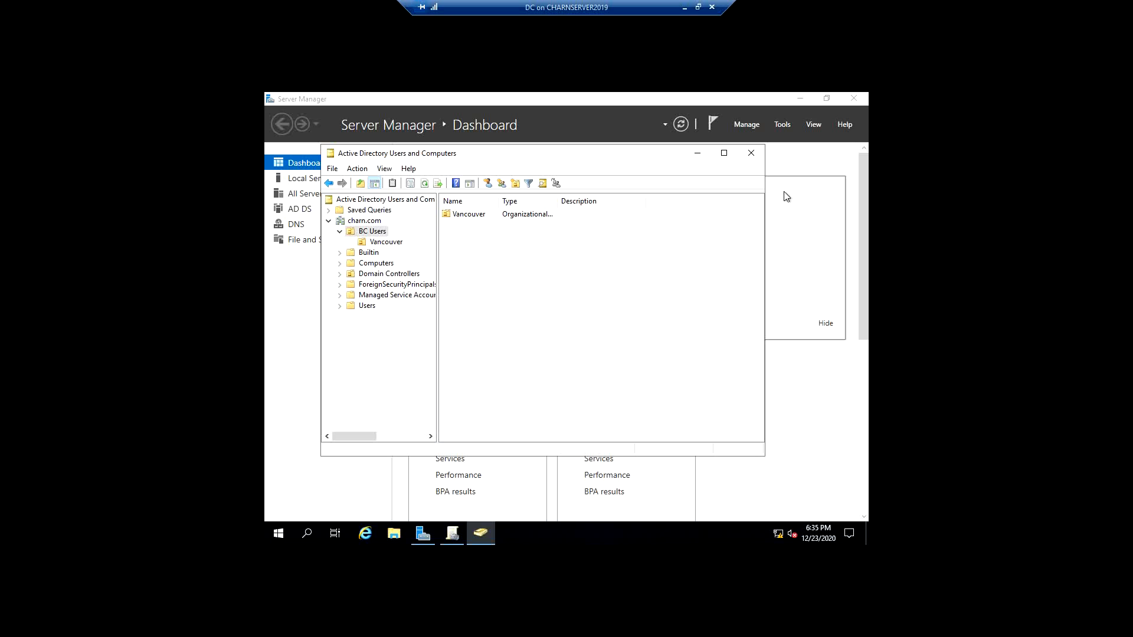
- Open Group Policy Management and show the policies linked to the BC Users organizational unit
{"action": "left_click", "coordinate": [782, 125]}
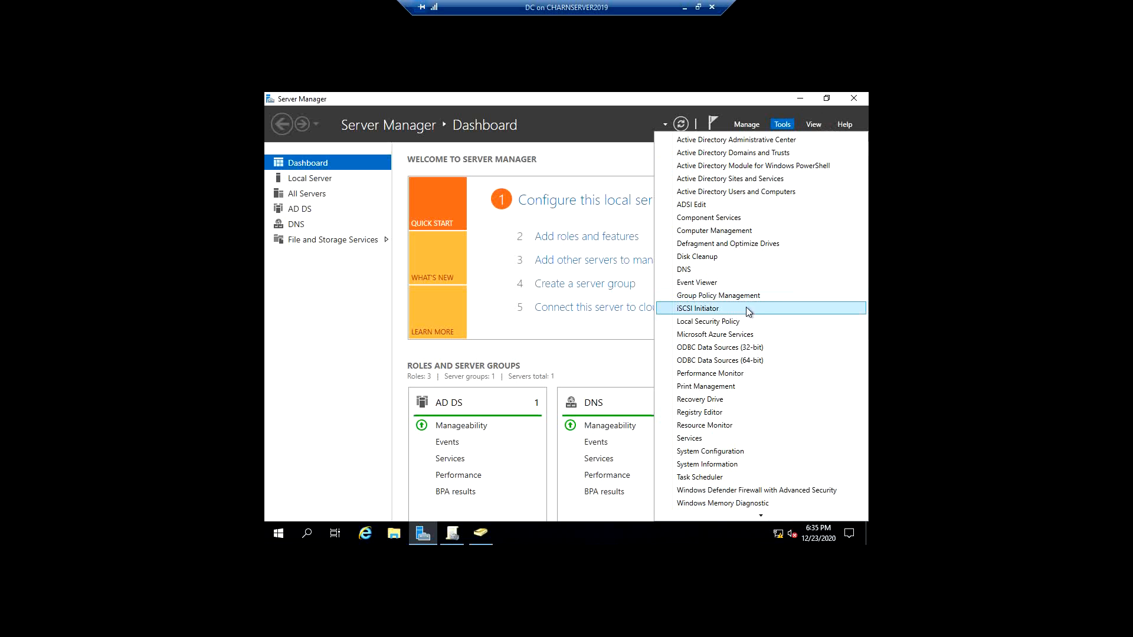
{"action": "left_click", "coordinate": [765, 296]}
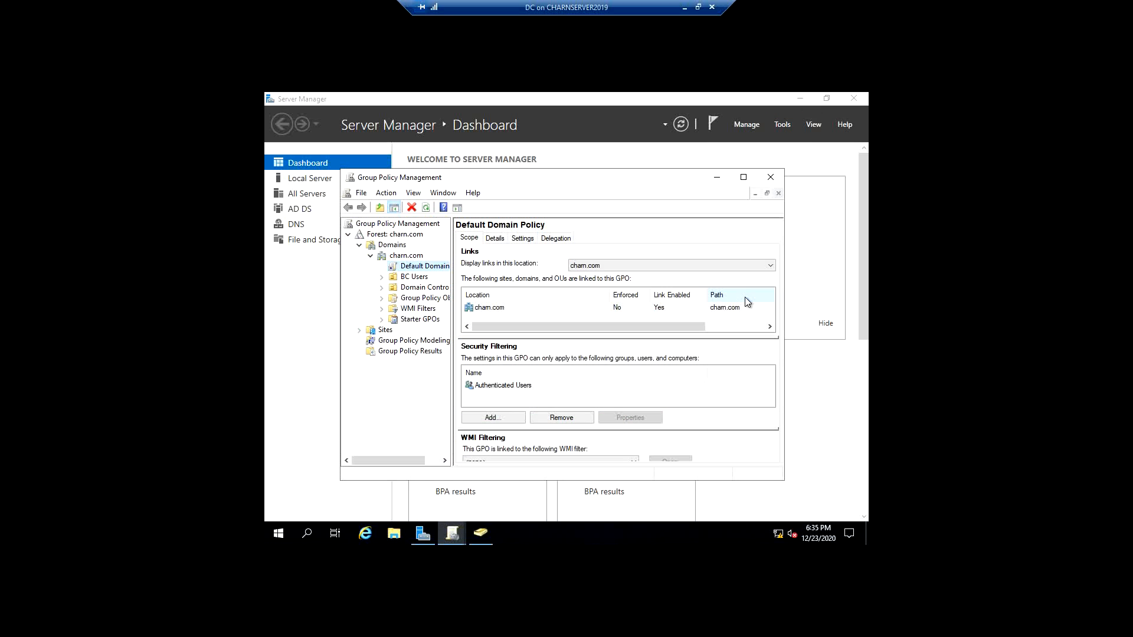
{"action": "left_click", "coordinate": [409, 278]}
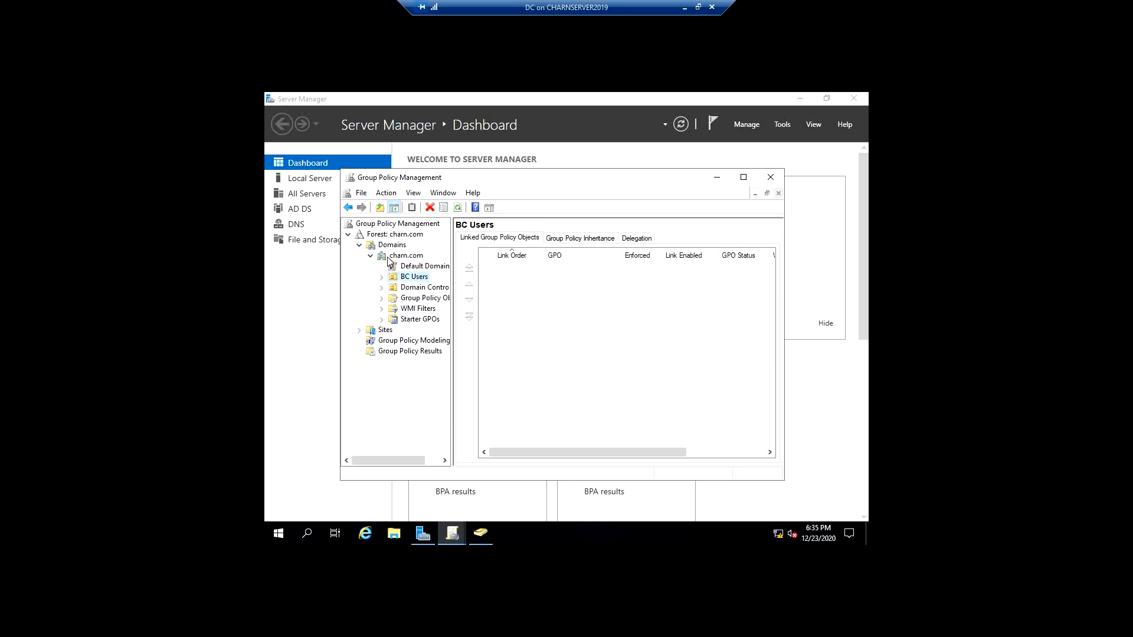
- Review the charn.com domain, its Default Domain Policy, and the policies linked to Domain Controllers and BC Users
{"action": "left_click", "coordinate": [388, 259]}
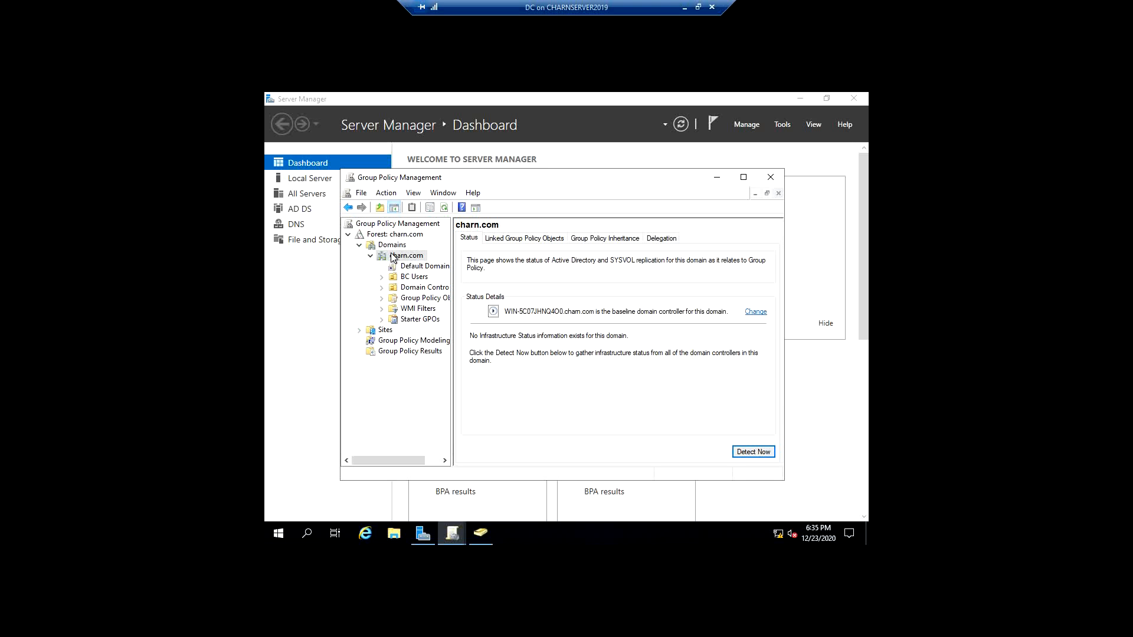
{"action": "left_click", "coordinate": [394, 234]}
{"action": "left_click", "coordinate": [424, 267]}
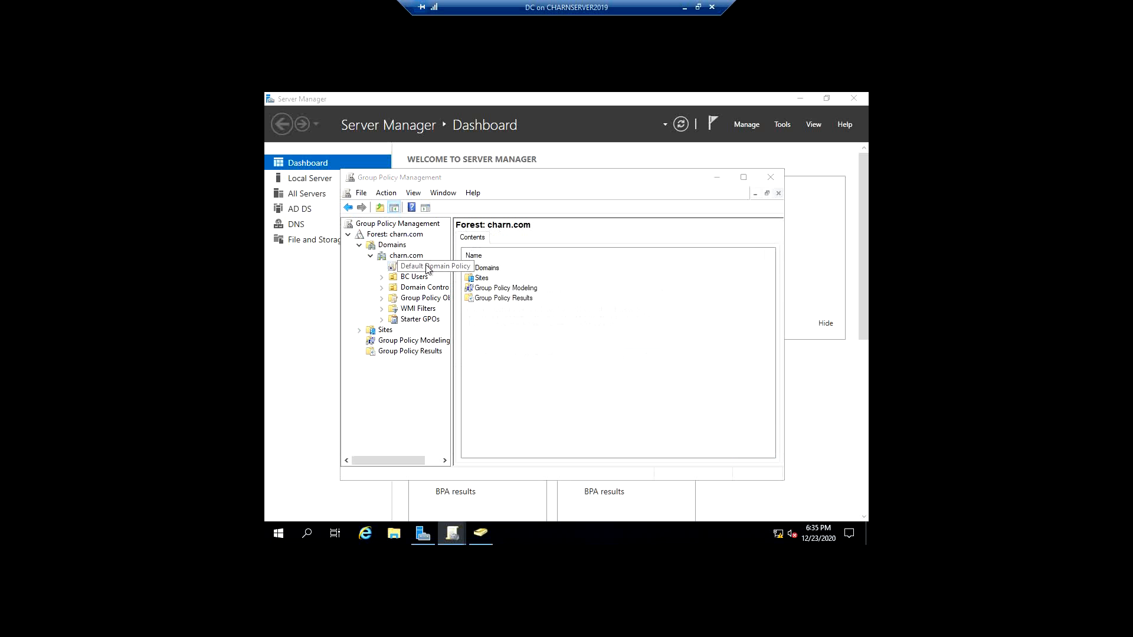
{"action": "left_click", "coordinate": [647, 355]}
{"action": "left_click", "coordinate": [414, 277]}
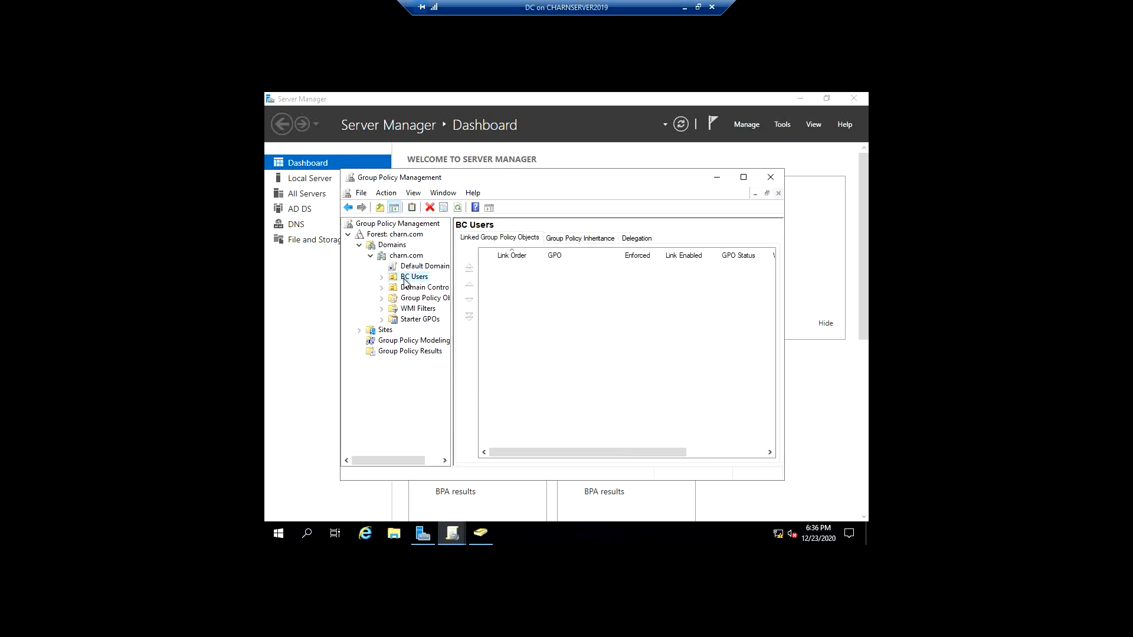
{"action": "left_click", "coordinate": [412, 288]}
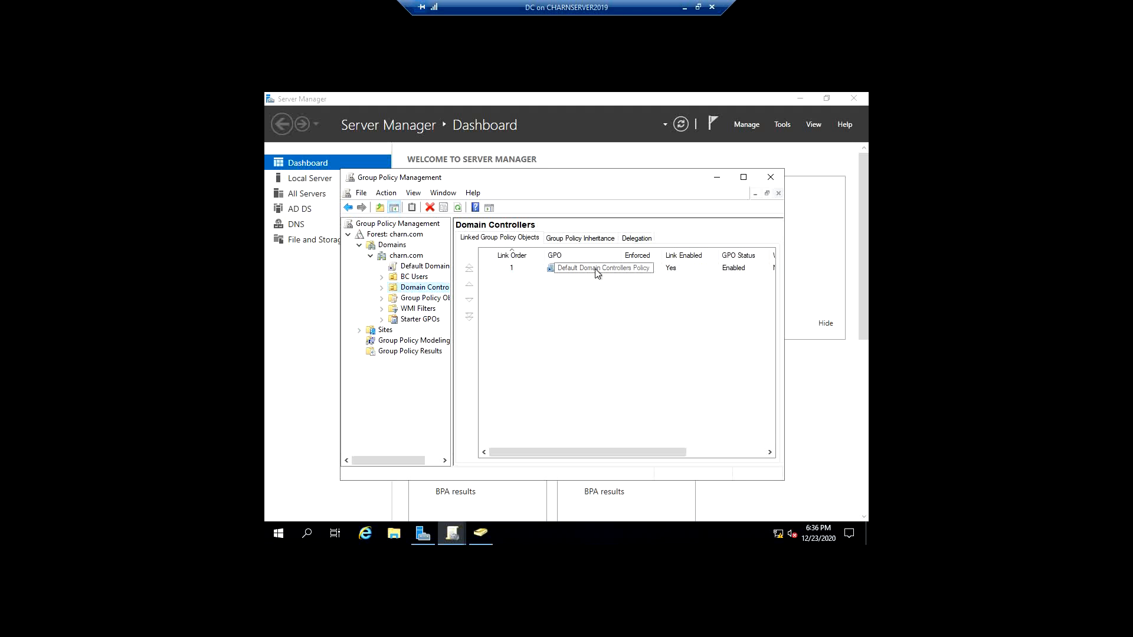
{"action": "left_click", "coordinate": [412, 278]}
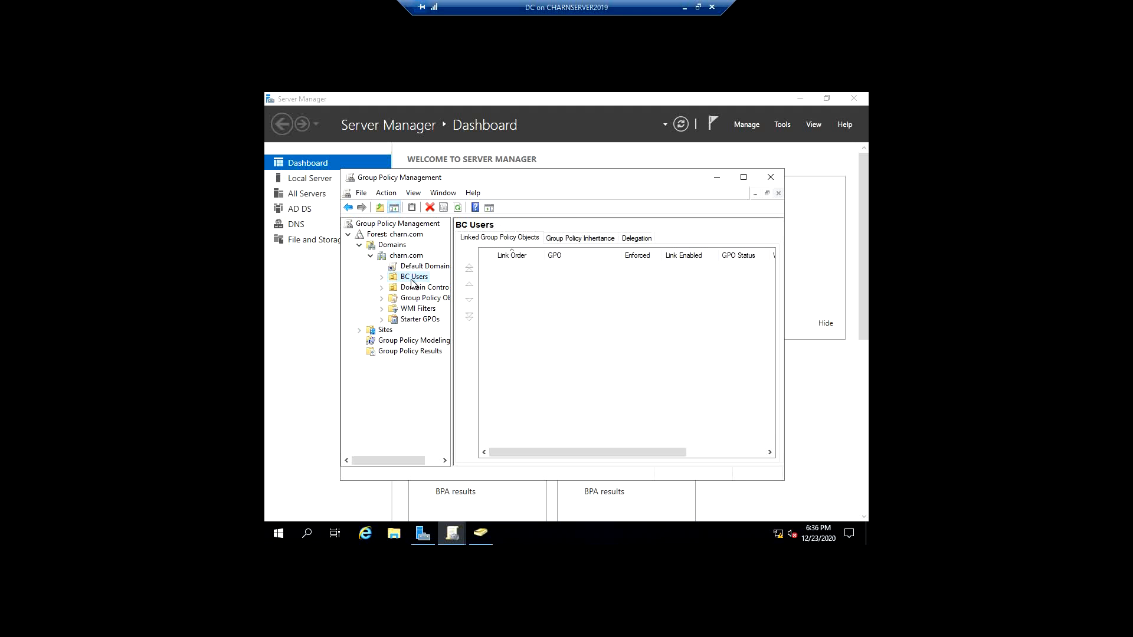
- Create a new GPO named ScreenSaver linked to the BC Users organizational unit, with no source starter GPO
{"action": "left_click", "coordinate": [382, 277]}
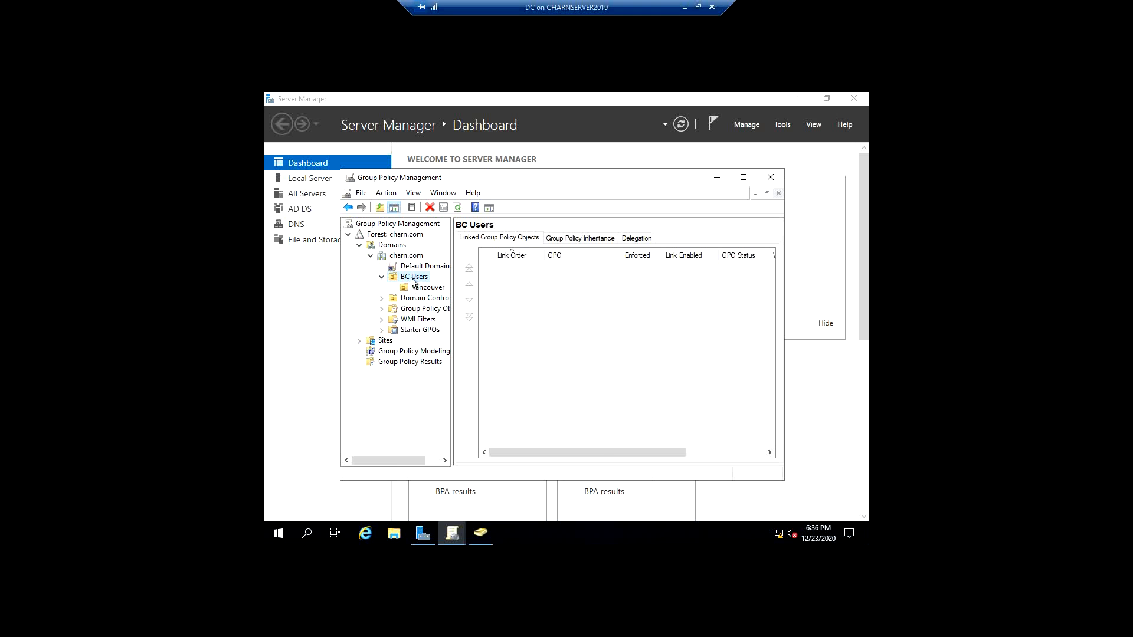
{"action": "right_click", "coordinate": [413, 278]}
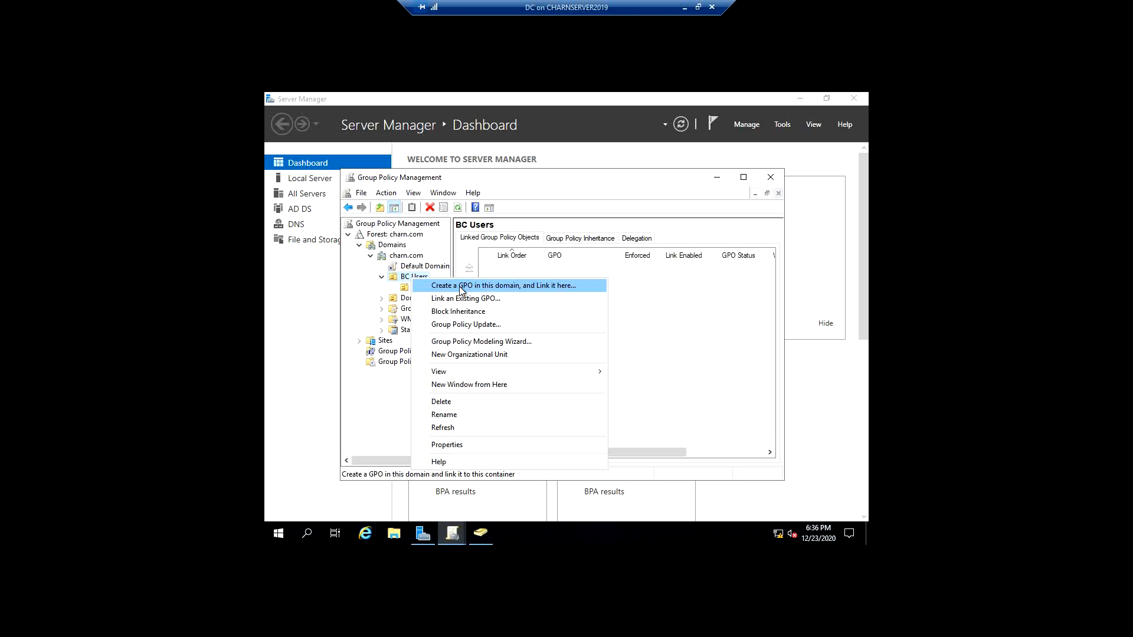
{"action": "left_click", "coordinate": [461, 287]}
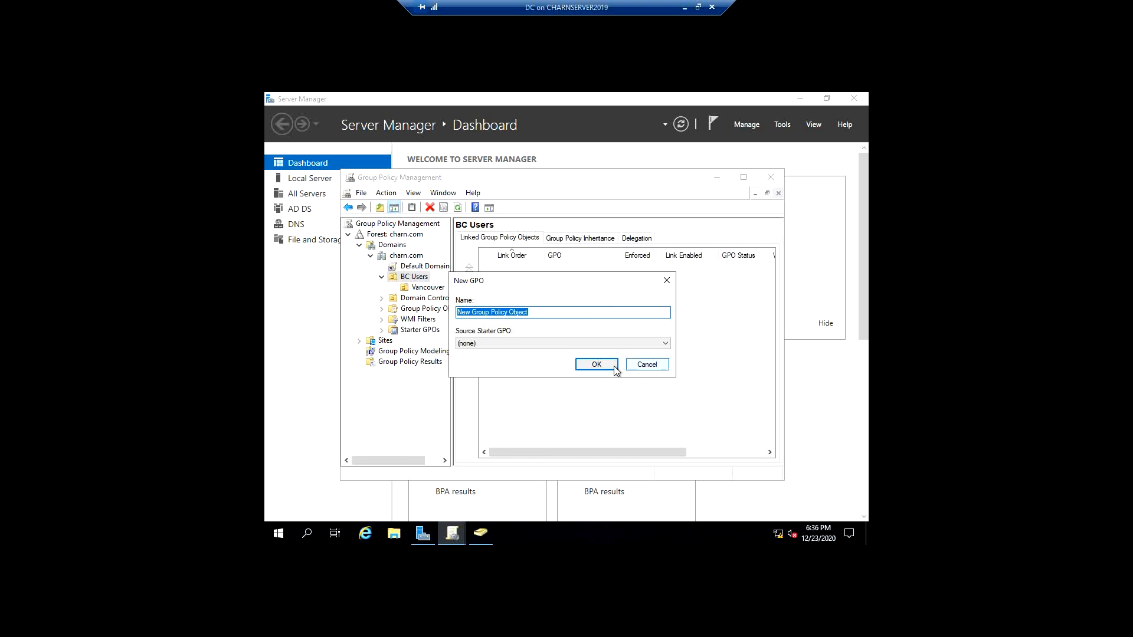
{"action": "type", "text": "Scre"}
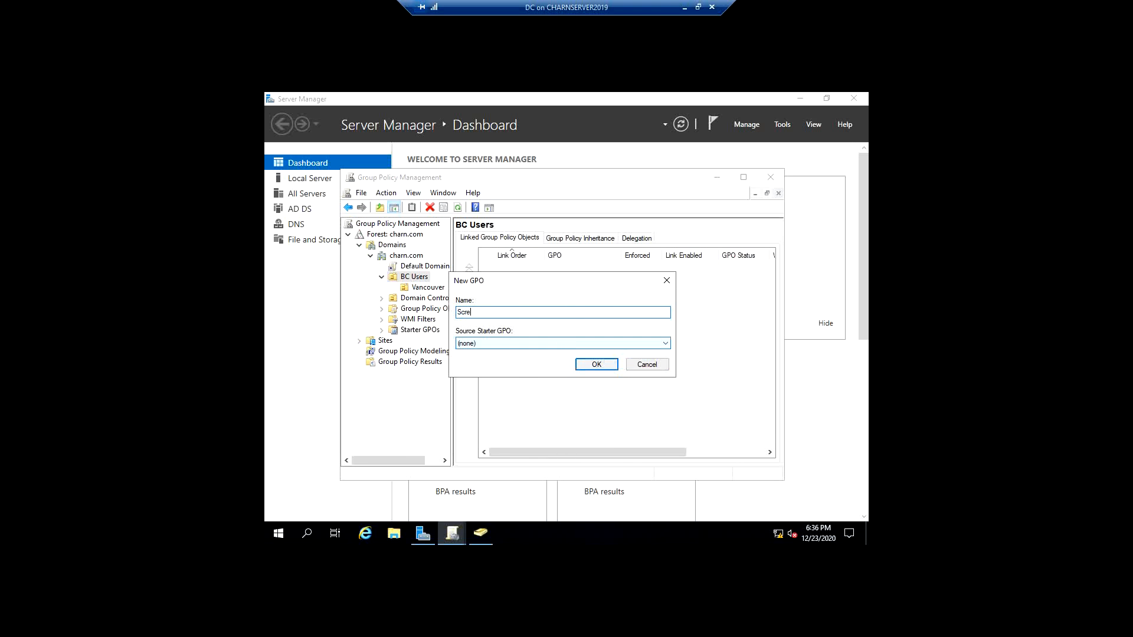
{"action": "type", "text": "enSaver"}
{"action": "key", "text": "Return"}
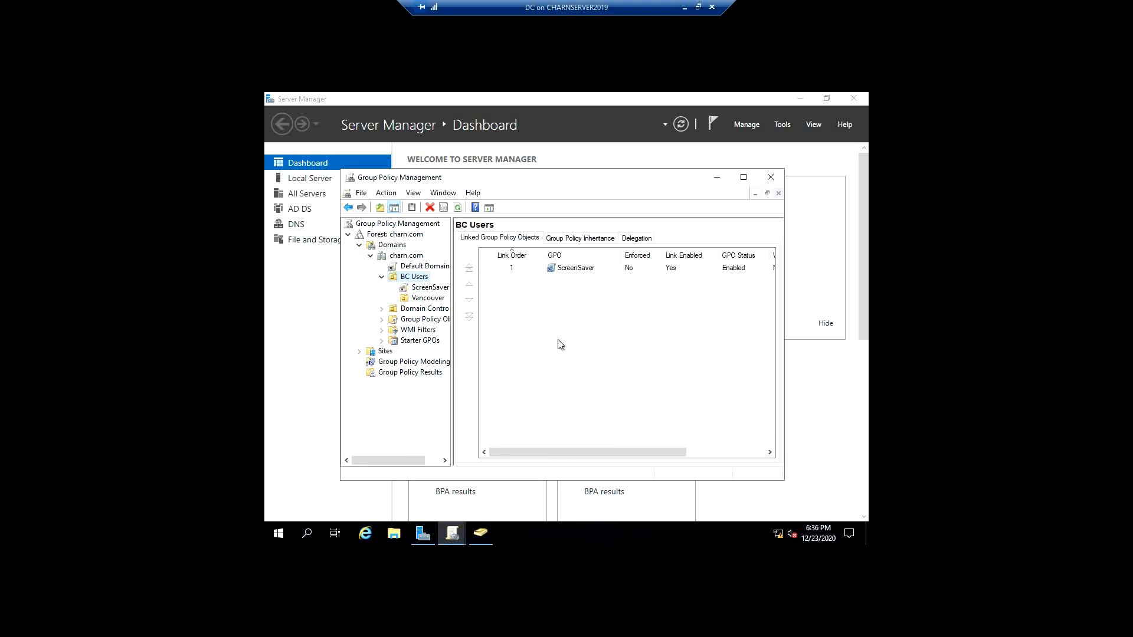
- Open the ScreenSaver GPO for editing and expand the Software Settings, Windows Settings, Security Settings and Administrative Templates folders under User Configuration's Policies
{"action": "right_click", "coordinate": [571, 270]}
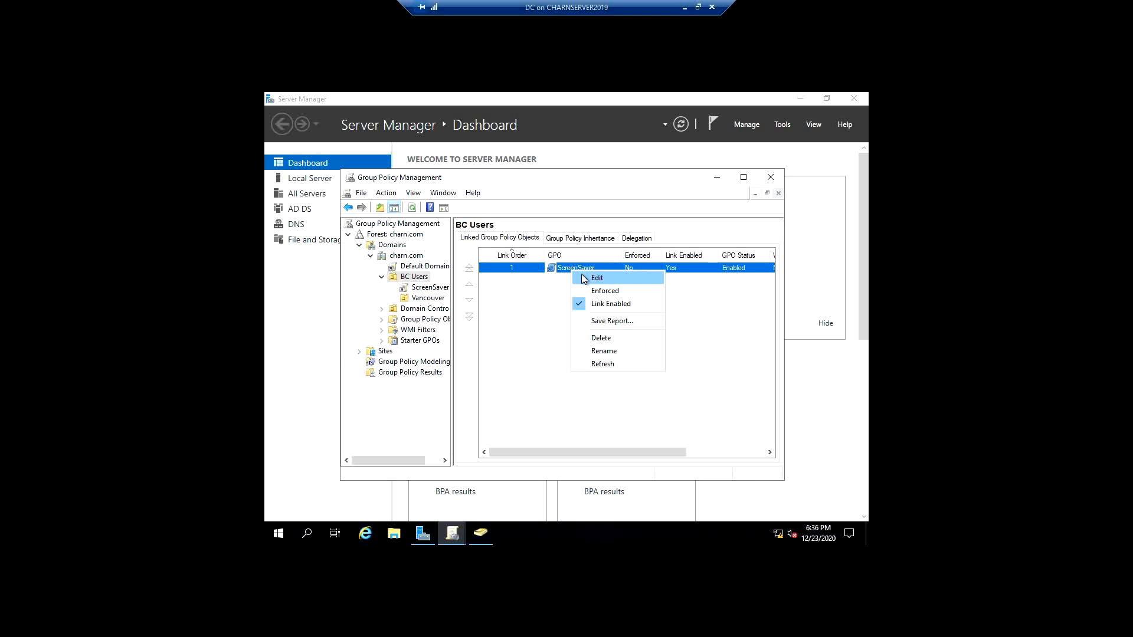
{"action": "left_click", "coordinate": [585, 278]}
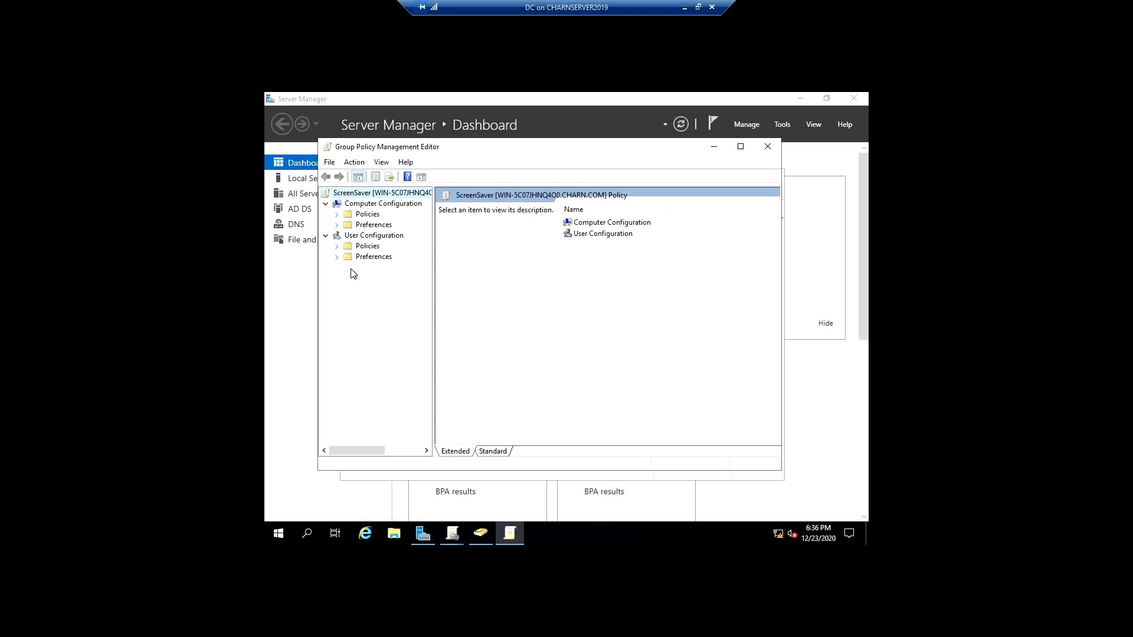
{"action": "left_click", "coordinate": [337, 249]}
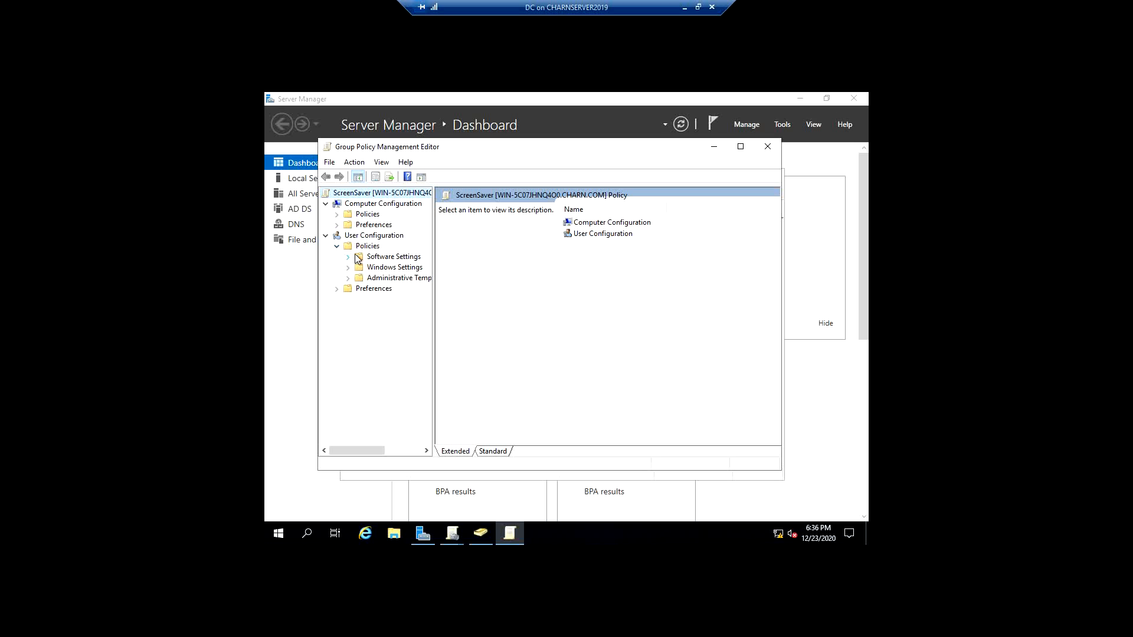
{"action": "left_click", "coordinate": [347, 278]}
{"action": "left_click", "coordinate": [347, 268]}
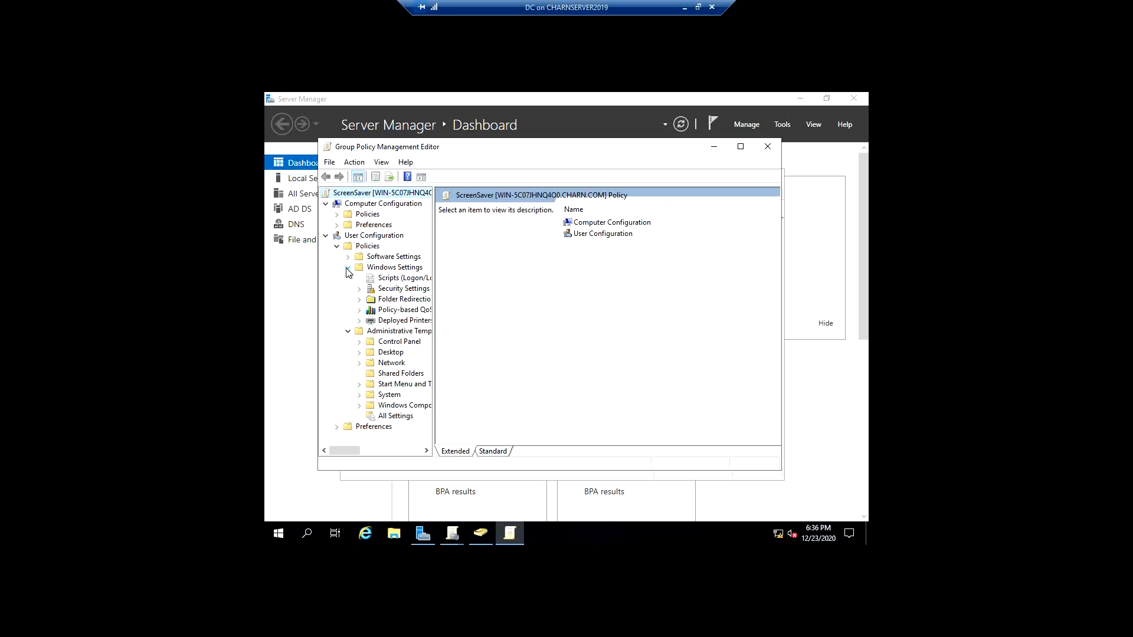
{"action": "left_click", "coordinate": [348, 249]}
{"action": "left_click", "coordinate": [348, 257]}
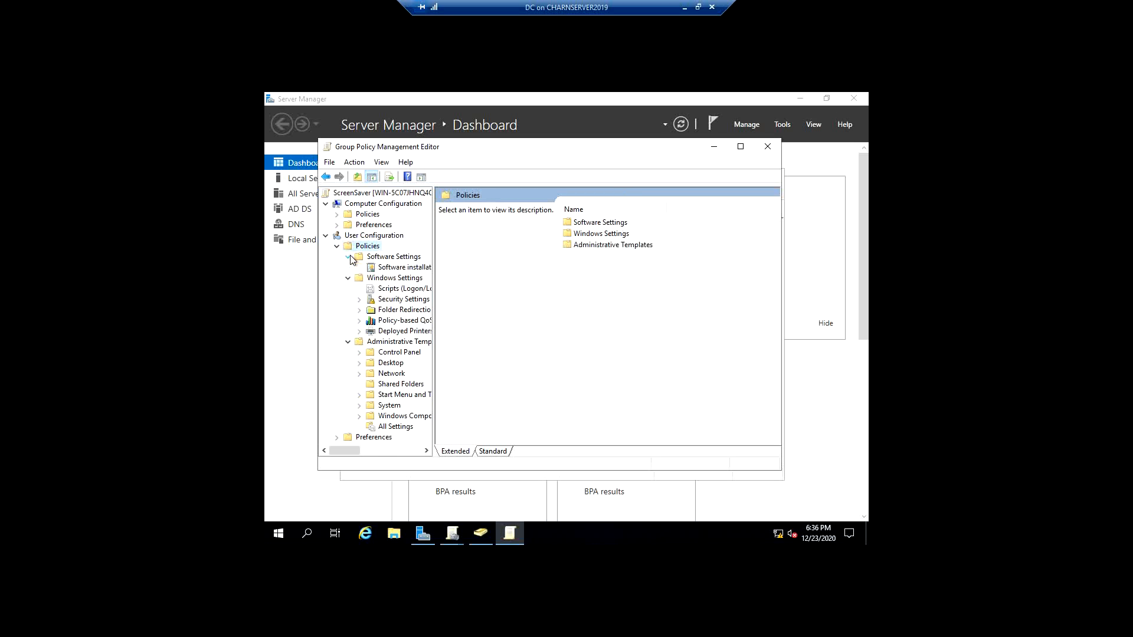
{"action": "left_click", "coordinate": [359, 300]}
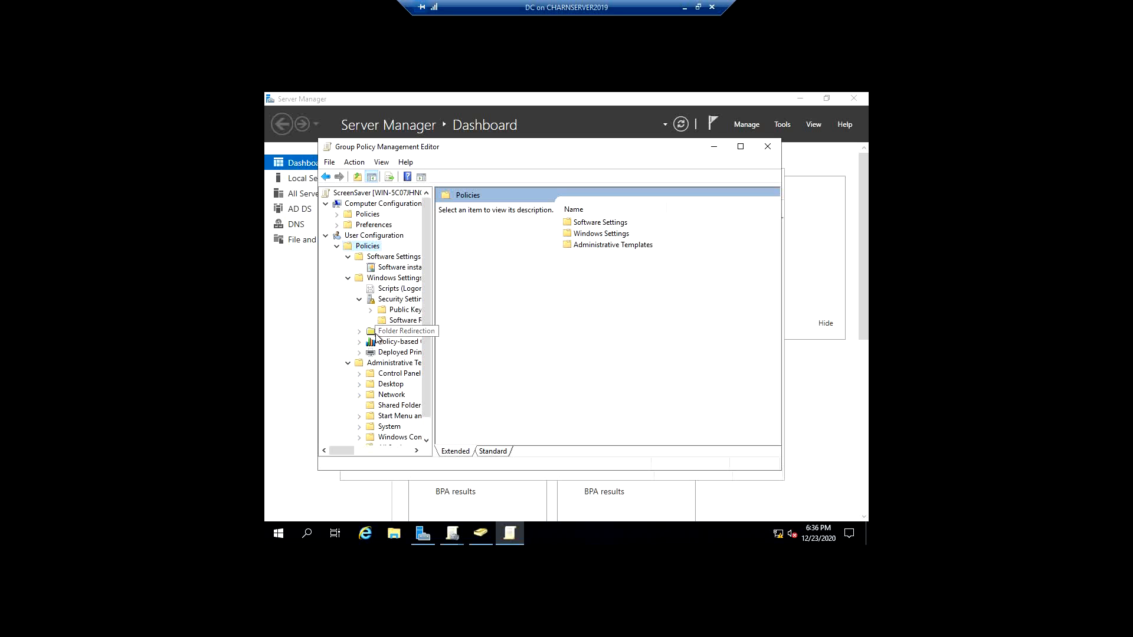
- Display the Personalization settings under Control Panel in the user Administrative Templates
{"action": "scroll", "coordinate": [378, 424], "scroll_direction": "down", "scroll_amount": 1}
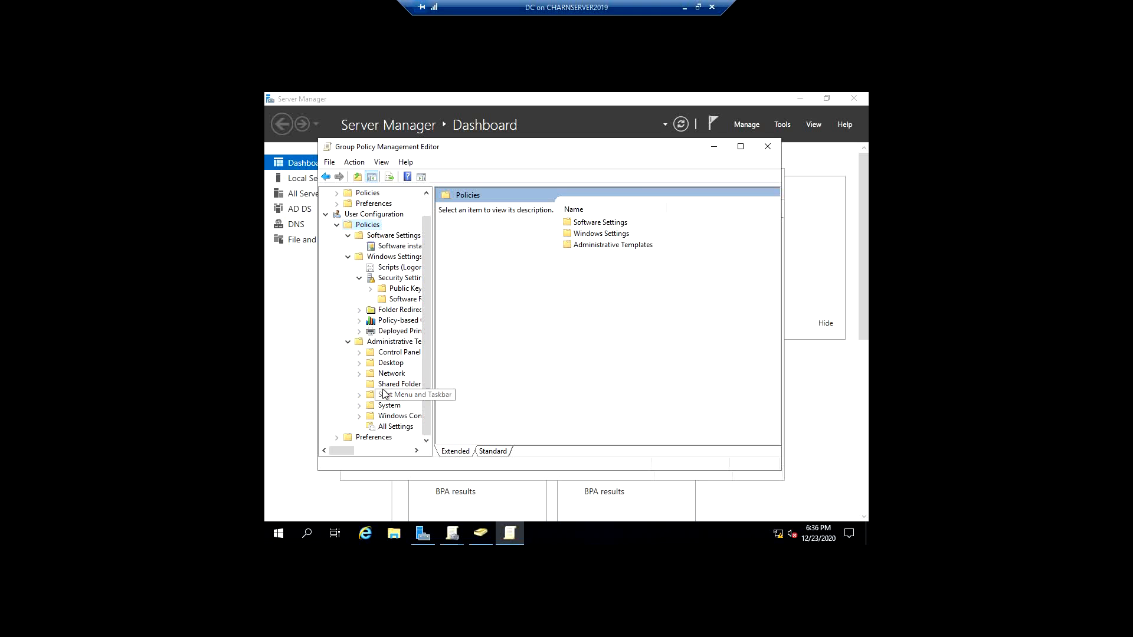
{"action": "left_click", "coordinate": [360, 353]}
{"action": "left_click", "coordinate": [401, 373]}
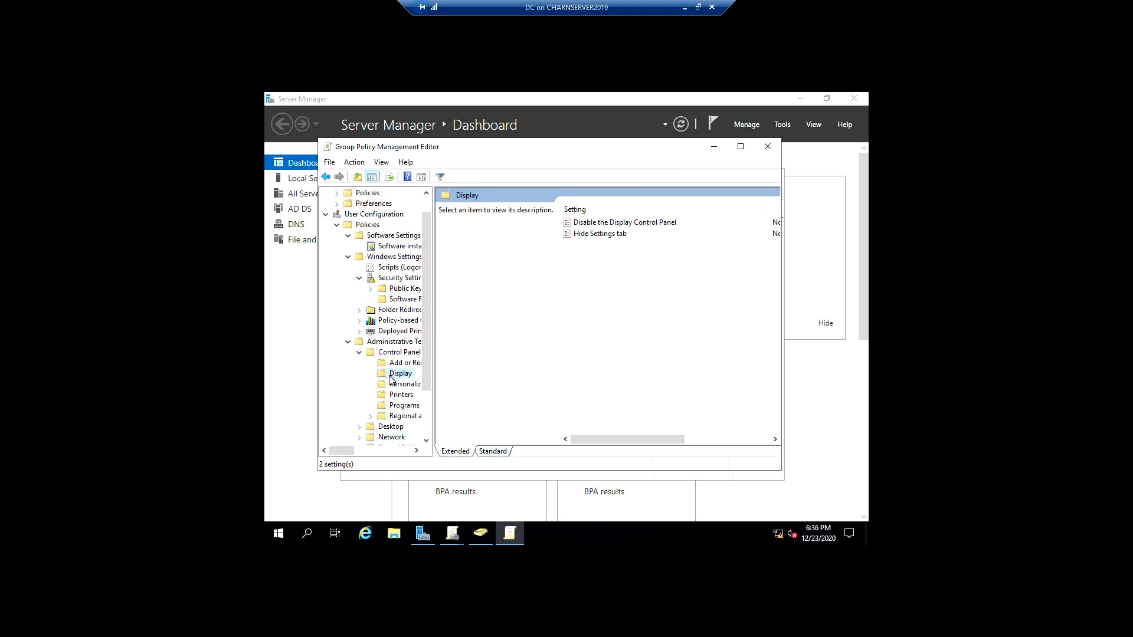
{"action": "left_click", "coordinate": [399, 384]}
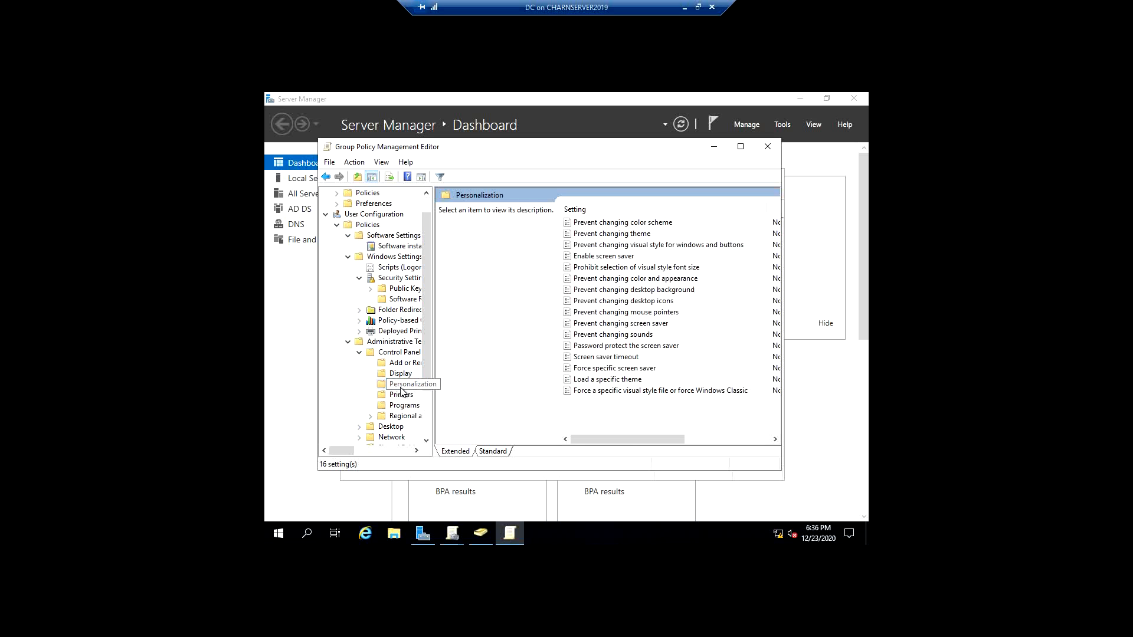
- Widen and reposition the policy editor window so the State column of the Personalization settings fits
{"action": "mouse_move", "coordinate": [652, 444]}
{"action": "left_mouse_down"}
{"action": "mouse_move", "coordinate": [661, 444]}
{"action": "mouse_move", "coordinate": [649, 443]}
{"action": "left_mouse_up"}
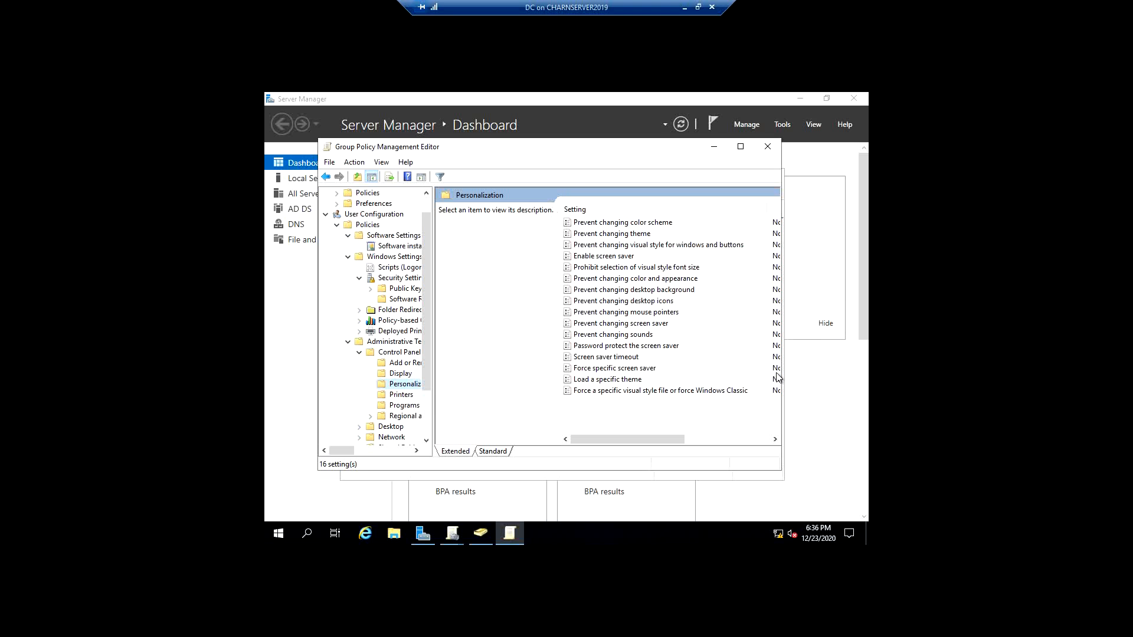
{"action": "left_click_drag", "start_coordinate": [782, 394], "coordinate": [851, 393]}
{"action": "left_click_drag", "start_coordinate": [647, 149], "coordinate": [554, 147]}
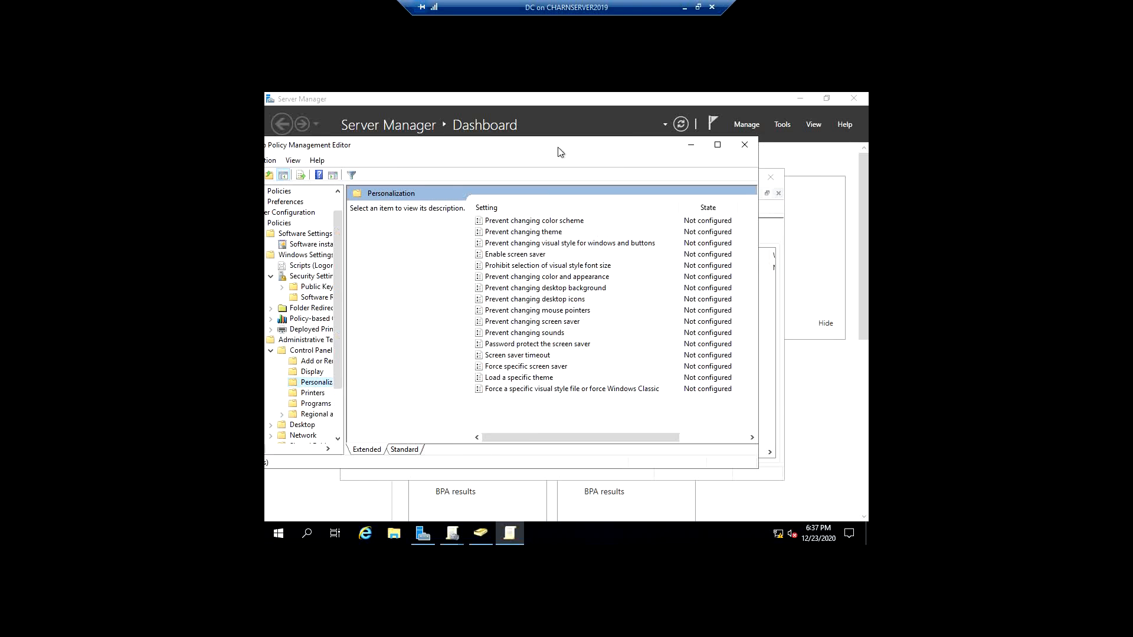
{"action": "left_click_drag", "start_coordinate": [639, 436], "coordinate": [592, 425]}
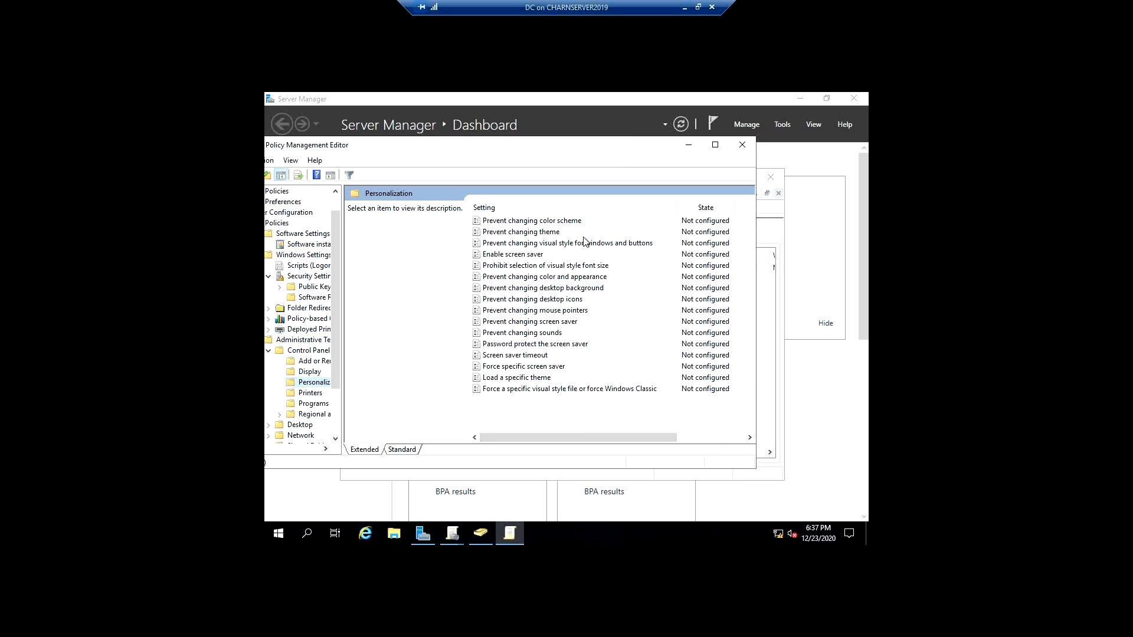
- Read the descriptions of Personalization settings such as Prevent changing theme, Prevent changing sounds and Screen saver timeout
{"action": "left_click", "coordinate": [530, 233]}
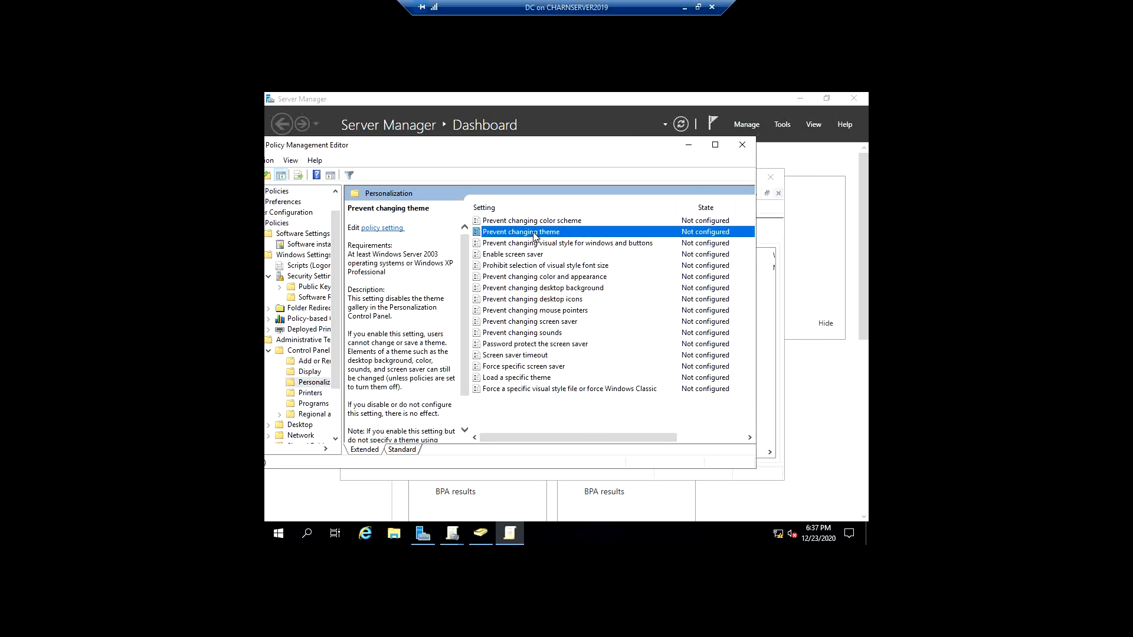
{"action": "left_click", "coordinate": [589, 277]}
{"action": "left_click", "coordinate": [557, 332]}
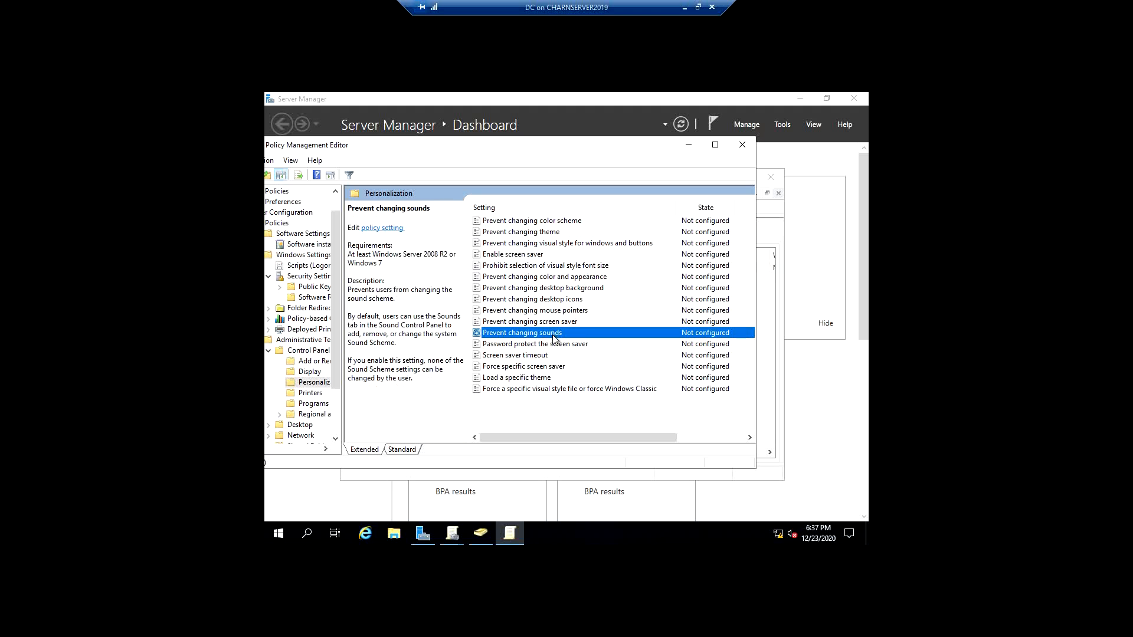
{"action": "left_click", "coordinate": [553, 355]}
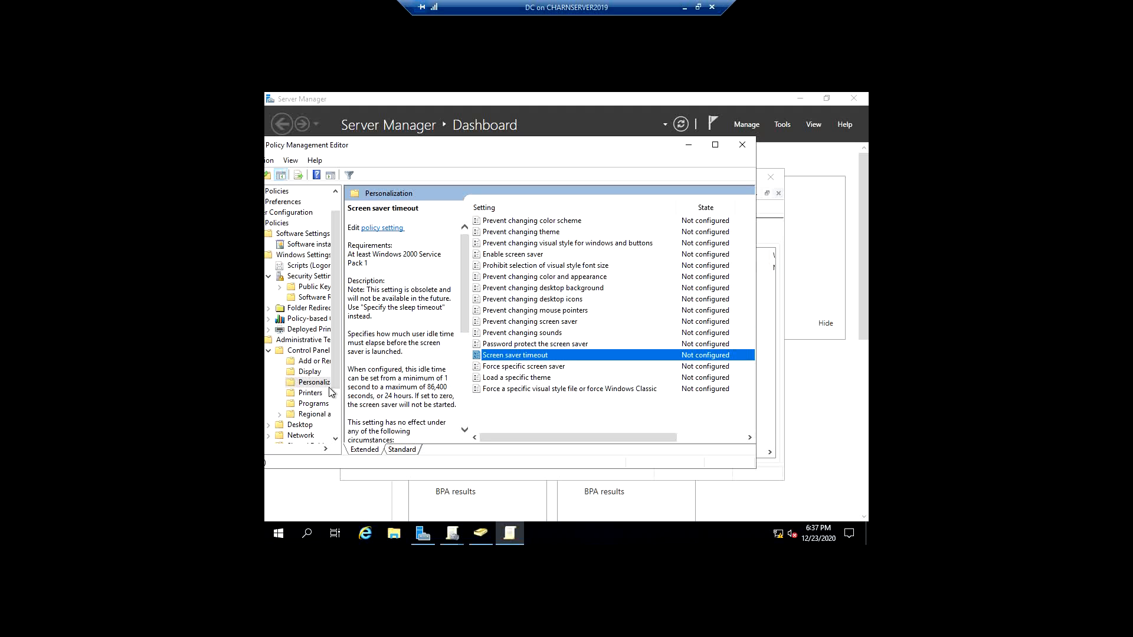
- Examine the Control Panel policy settings for Printers and Programs, including the Hide "Installed Updates" page description
{"action": "left_click", "coordinate": [308, 395]}
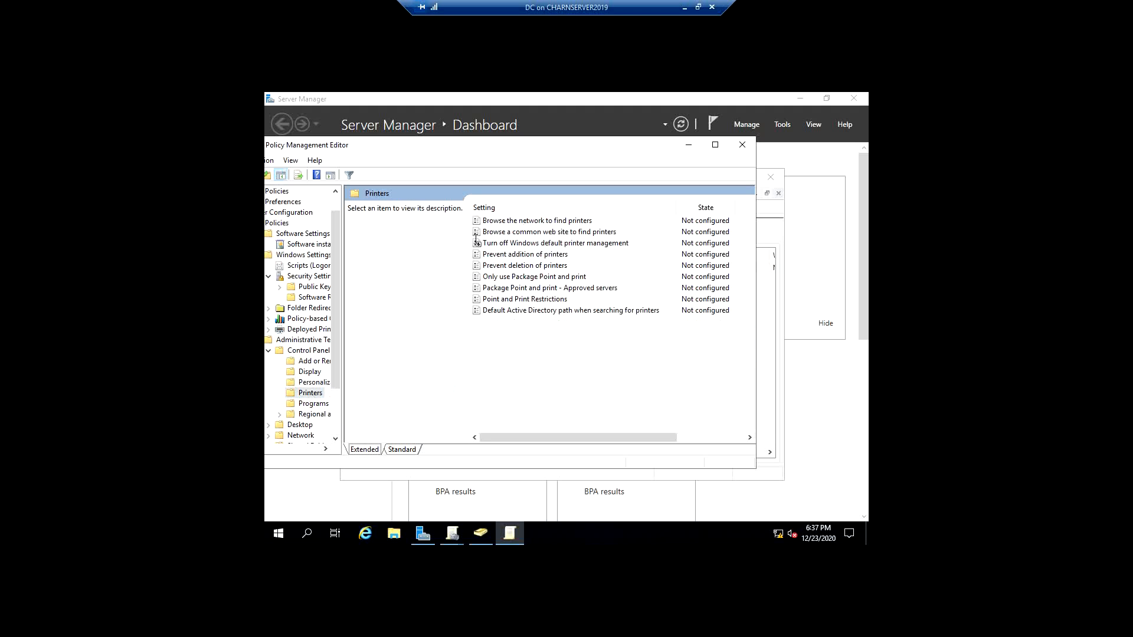
{"action": "left_click", "coordinate": [551, 232]}
{"action": "left_click", "coordinate": [529, 289]}
{"action": "left_click", "coordinate": [525, 310]}
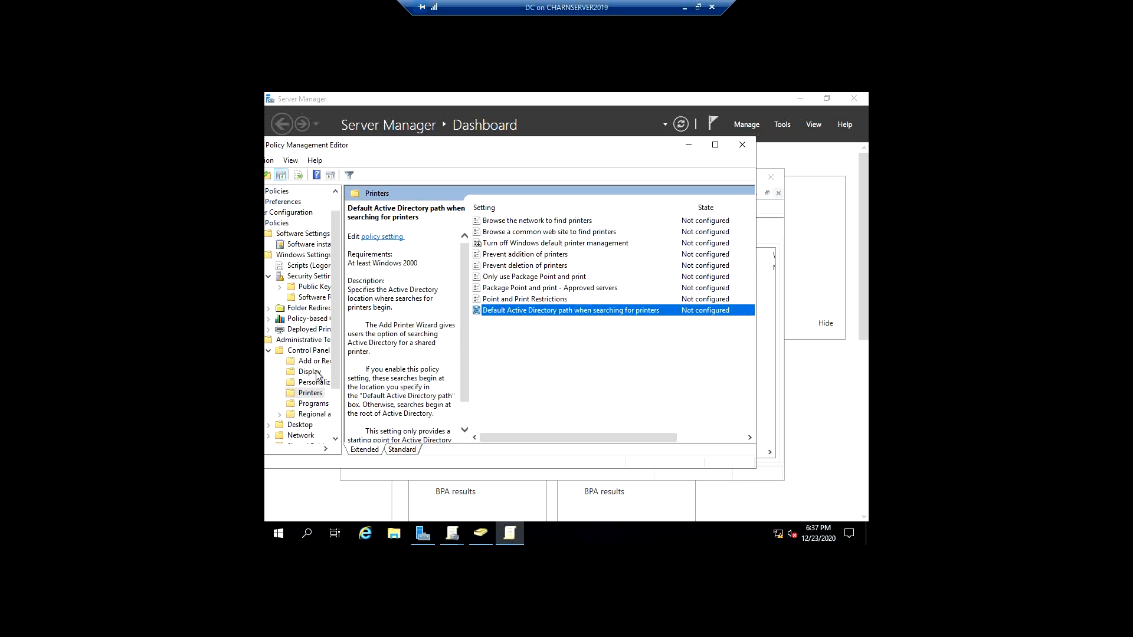
{"action": "left_click", "coordinate": [309, 405]}
{"action": "left_click", "coordinate": [505, 245]}
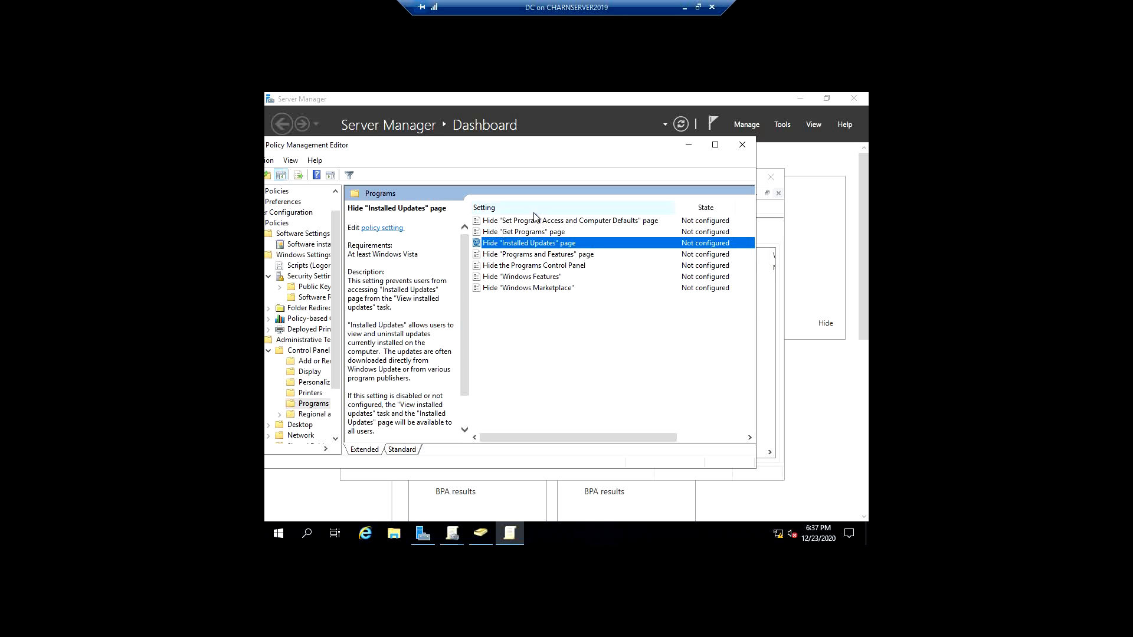
- Look through the Add or Remove Programs settings and the All Settings list, including the Turn off Windows Spotlight on Settings description
{"action": "left_click", "coordinate": [505, 254]}
{"action": "left_click", "coordinate": [309, 362]}
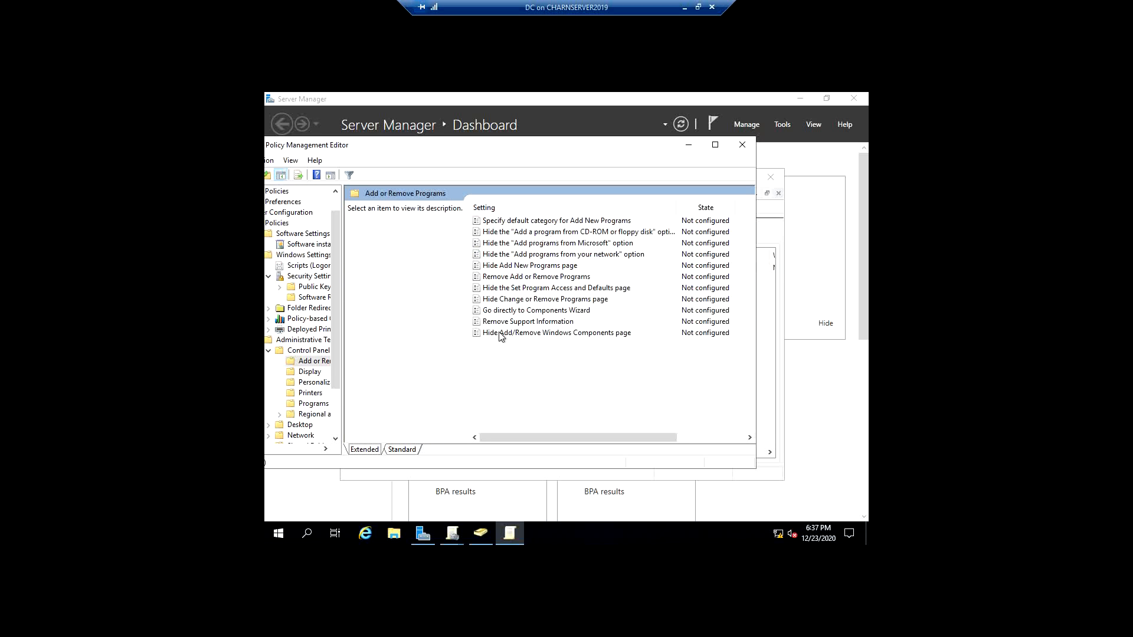
{"action": "scroll", "coordinate": [295, 425], "scroll_direction": "down", "scroll_amount": 2}
{"action": "left_click", "coordinate": [298, 425]}
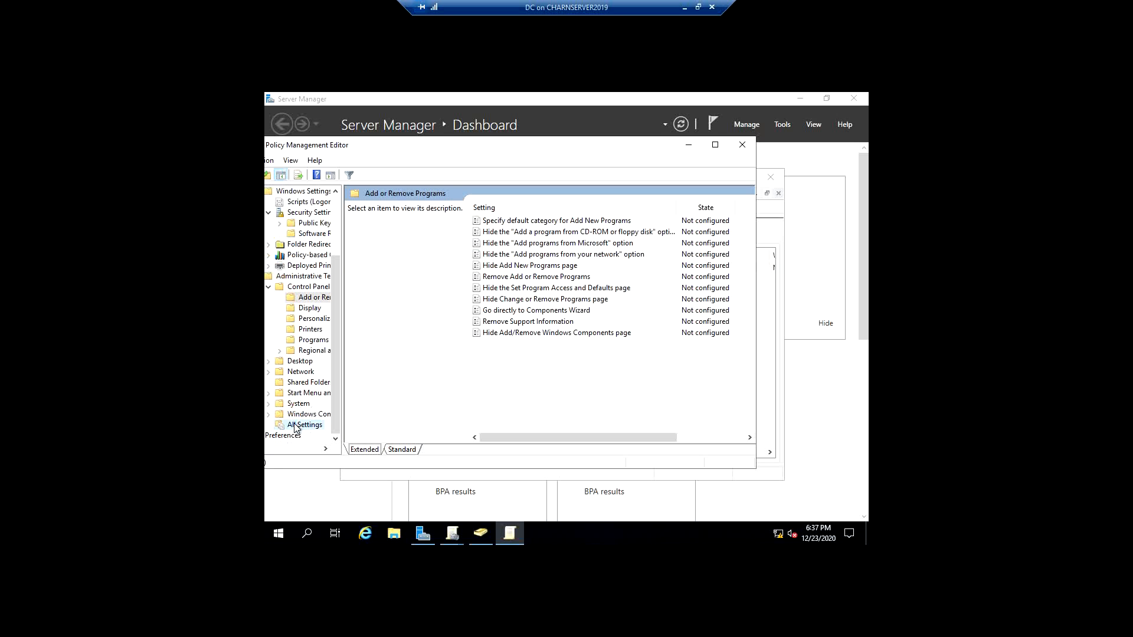
{"action": "scroll", "coordinate": [592, 306], "scroll_direction": "down", "scroll_amount": 3}
{"action": "scroll", "coordinate": [592, 307], "scroll_direction": "down", "scroll_amount": 6}
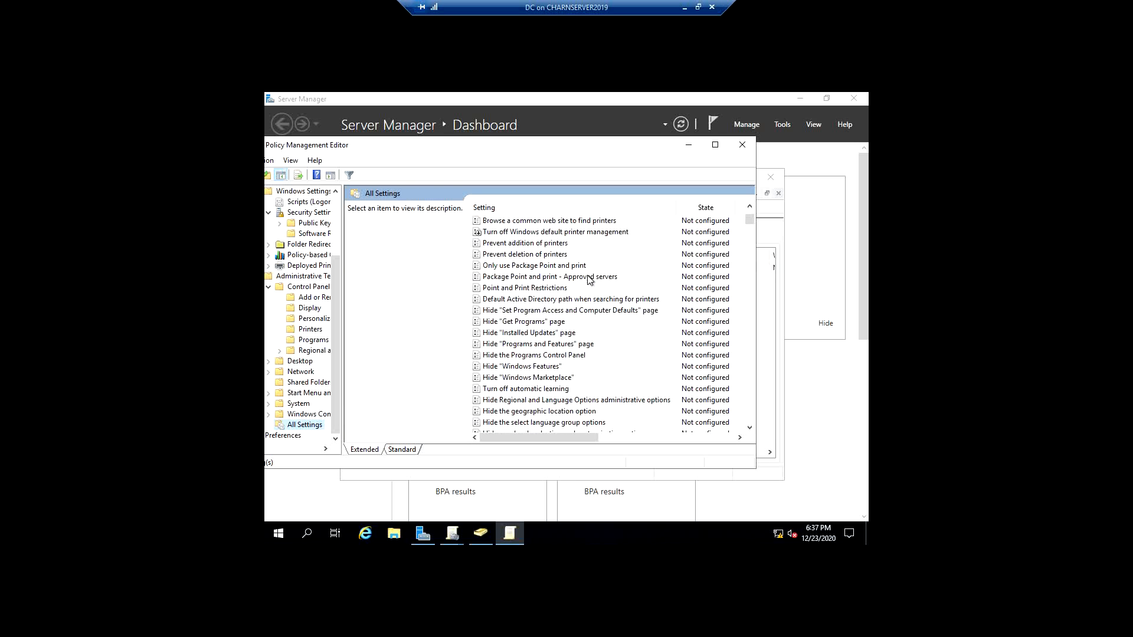
{"action": "left_click_drag", "start_coordinate": [749, 225], "coordinate": [751, 252]}
{"action": "left_click", "coordinate": [568, 343]}
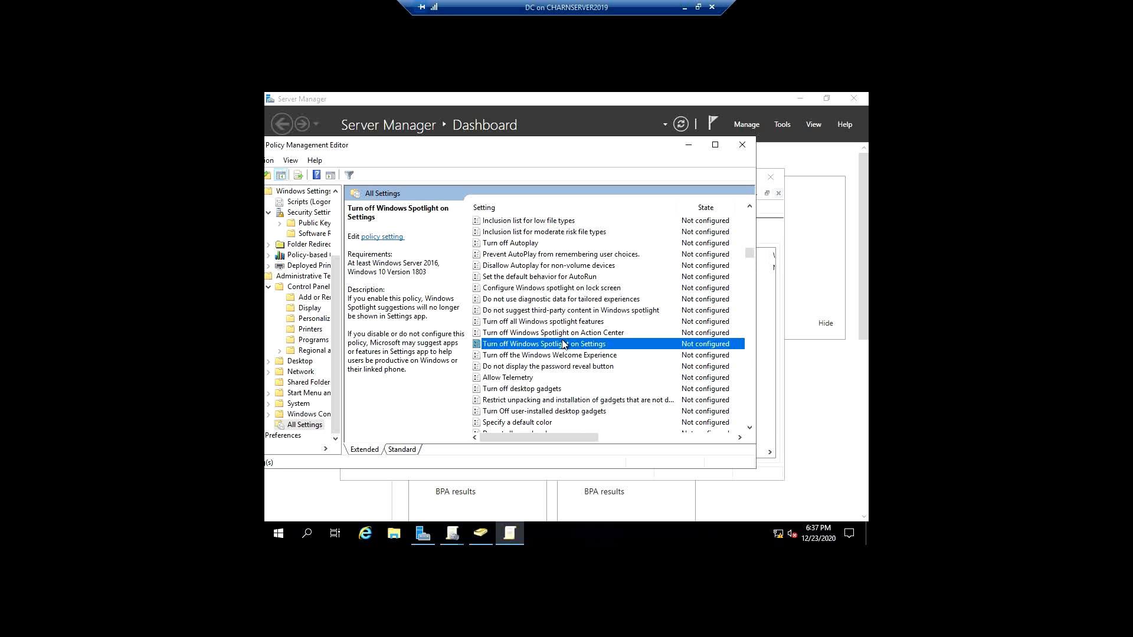
{"action": "scroll", "coordinate": [590, 358], "scroll_direction": "up", "scroll_amount": 5}
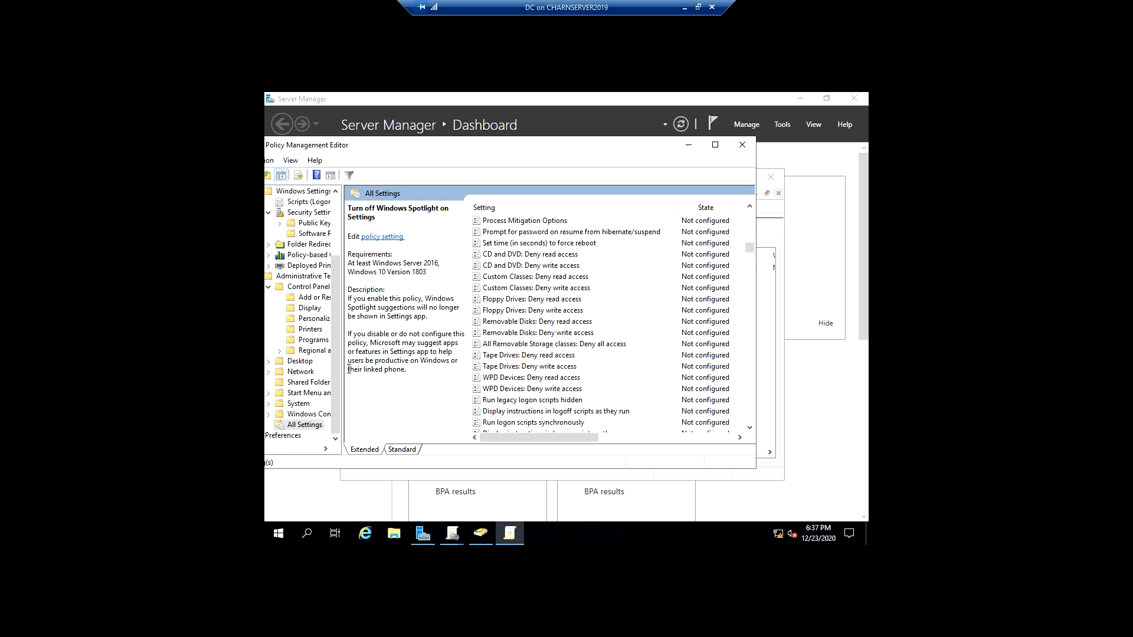
- Widen the policy tree pane, select Software Settings under the user policies, and reposition the editor so the full tree is in view
{"action": "left_click_drag", "start_coordinate": [343, 369], "coordinate": [410, 366]}
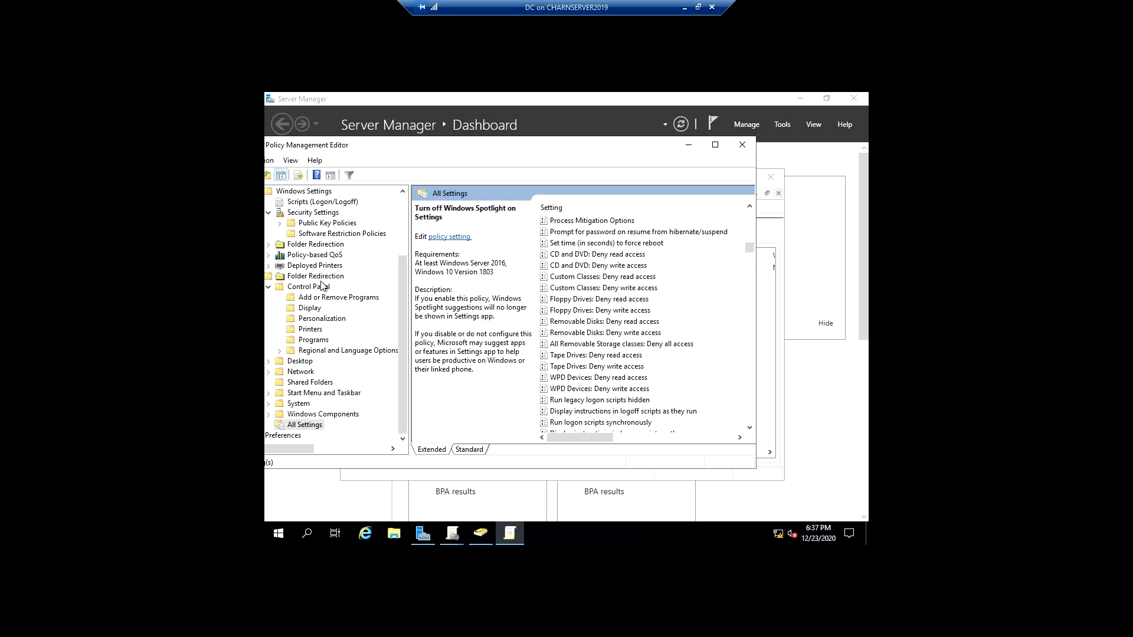
{"action": "scroll", "coordinate": [313, 275], "scroll_direction": "up", "scroll_amount": 2}
{"action": "left_click", "coordinate": [308, 259]}
{"action": "left_click", "coordinate": [313, 236]}
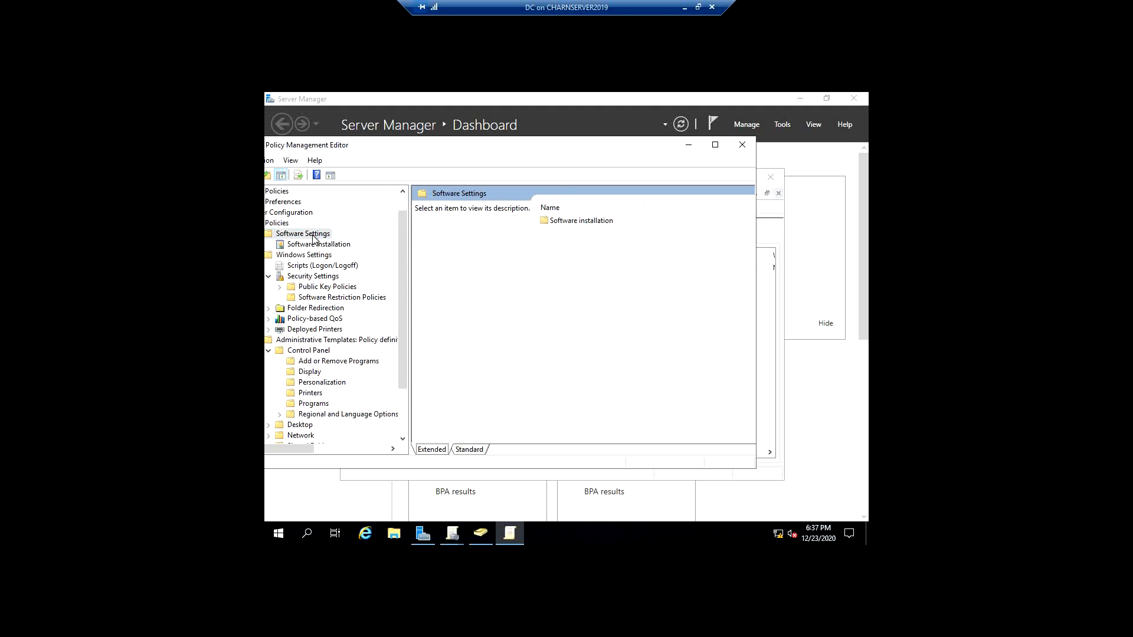
{"action": "scroll", "coordinate": [314, 240], "scroll_direction": "up", "scroll_amount": 1}
{"action": "left_click_drag", "start_coordinate": [495, 145], "coordinate": [551, 140]}
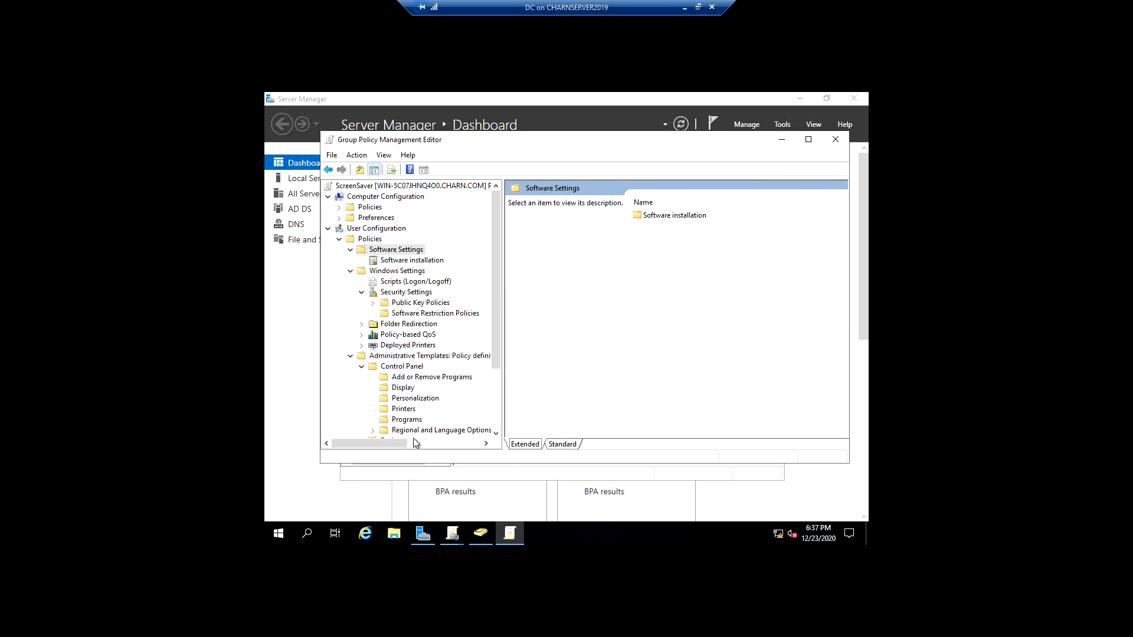
- Enable the Prevent changing color and appearance setting in Personalization under the user Control Panel templates and apply it
{"action": "scroll", "coordinate": [416, 442], "scroll_direction": "down", "scroll_amount": 3}
{"action": "left_click", "coordinate": [407, 313]}
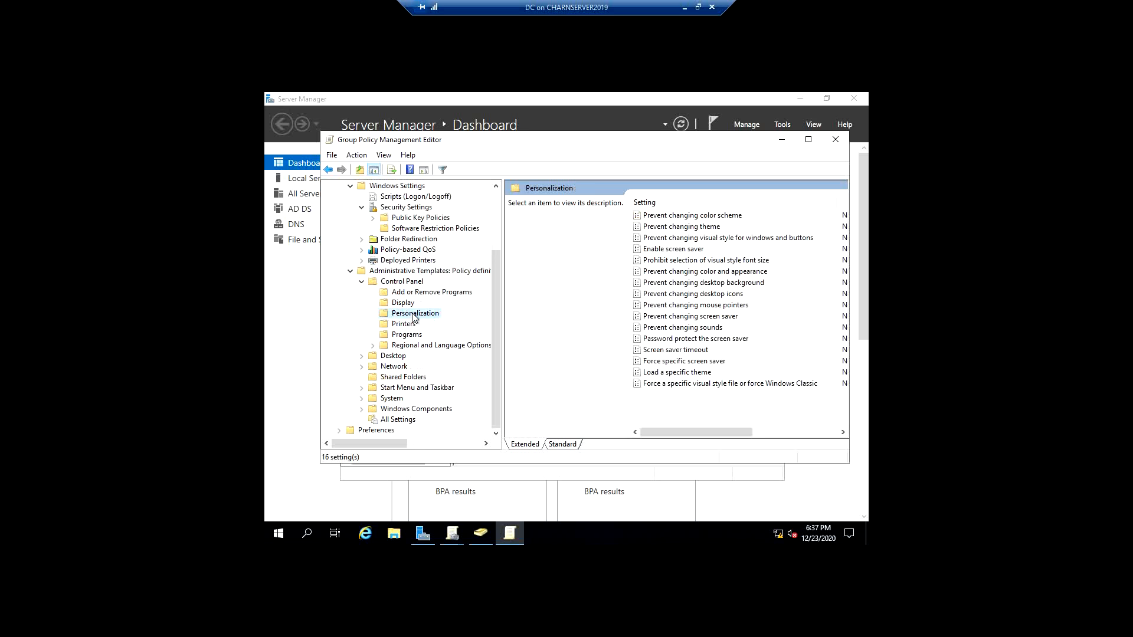
{"action": "left_click_drag", "start_coordinate": [685, 146], "coordinate": [624, 156]}
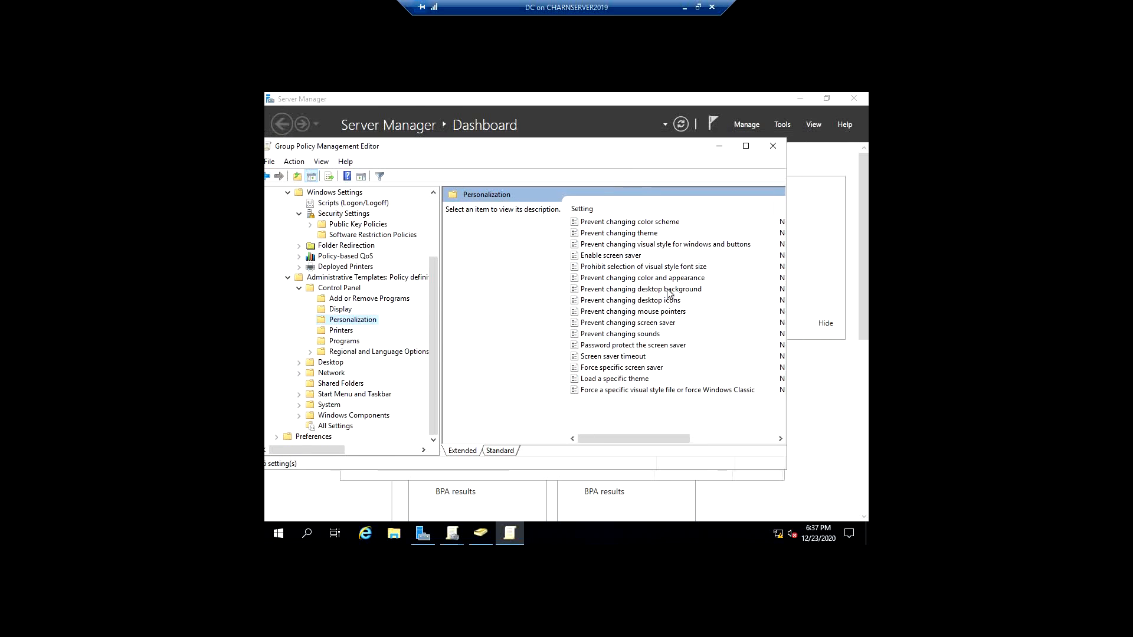
{"action": "left_click", "coordinate": [657, 281]}
{"action": "double_click", "coordinate": [658, 281]}
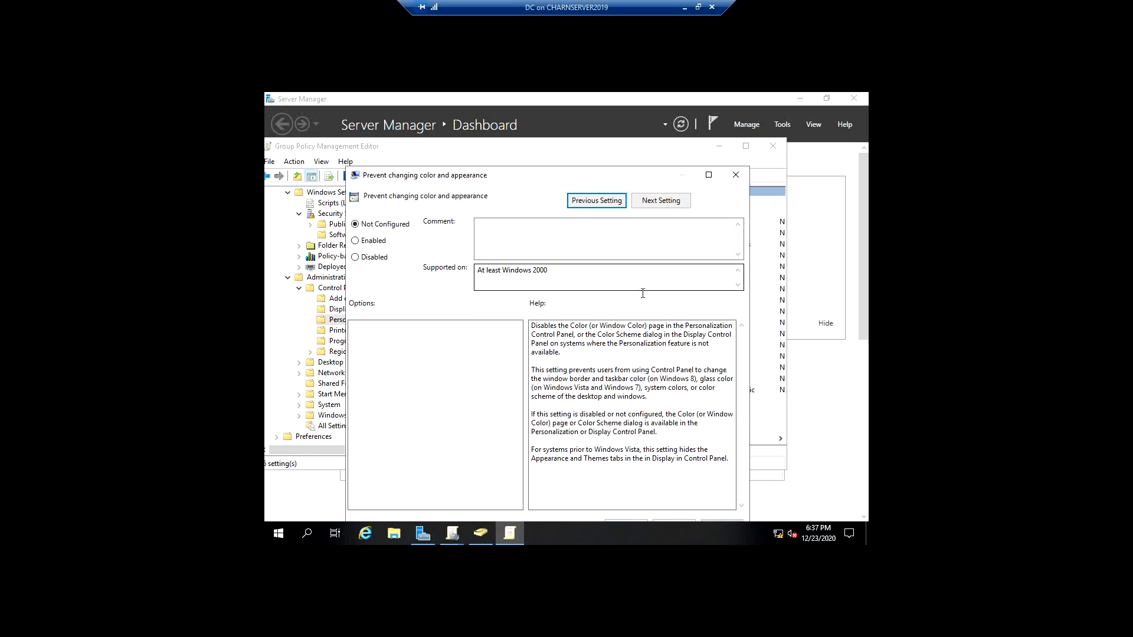
{"action": "left_click", "coordinate": [373, 241]}
{"action": "left_click_drag", "start_coordinate": [647, 177], "coordinate": [670, 141]}
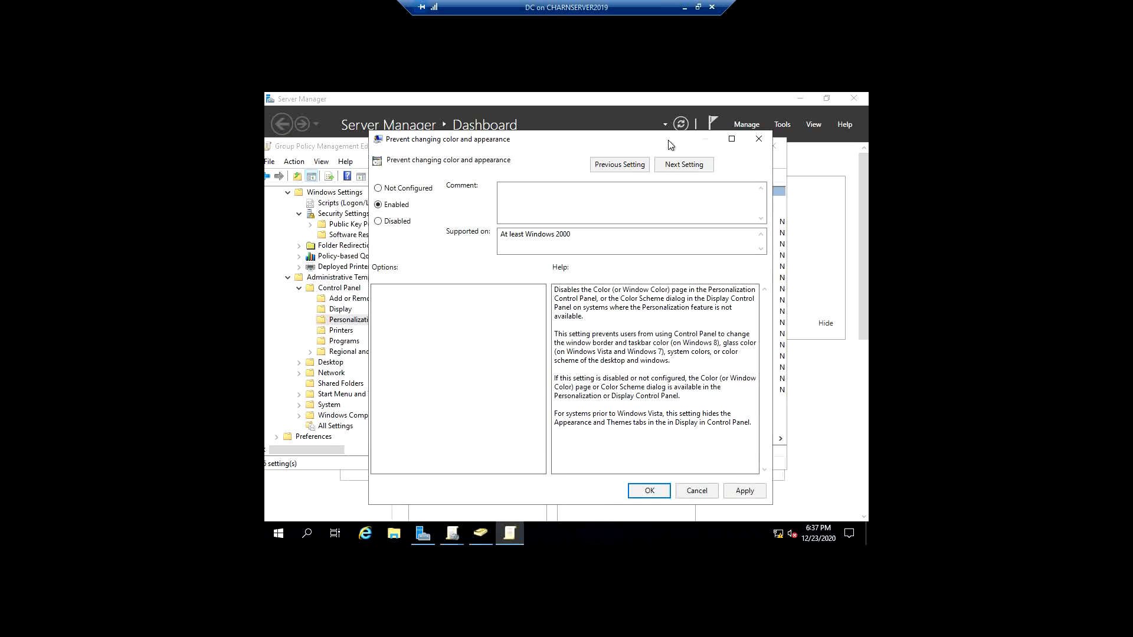
{"action": "left_click", "coordinate": [742, 492]}
{"action": "left_click", "coordinate": [691, 490]}
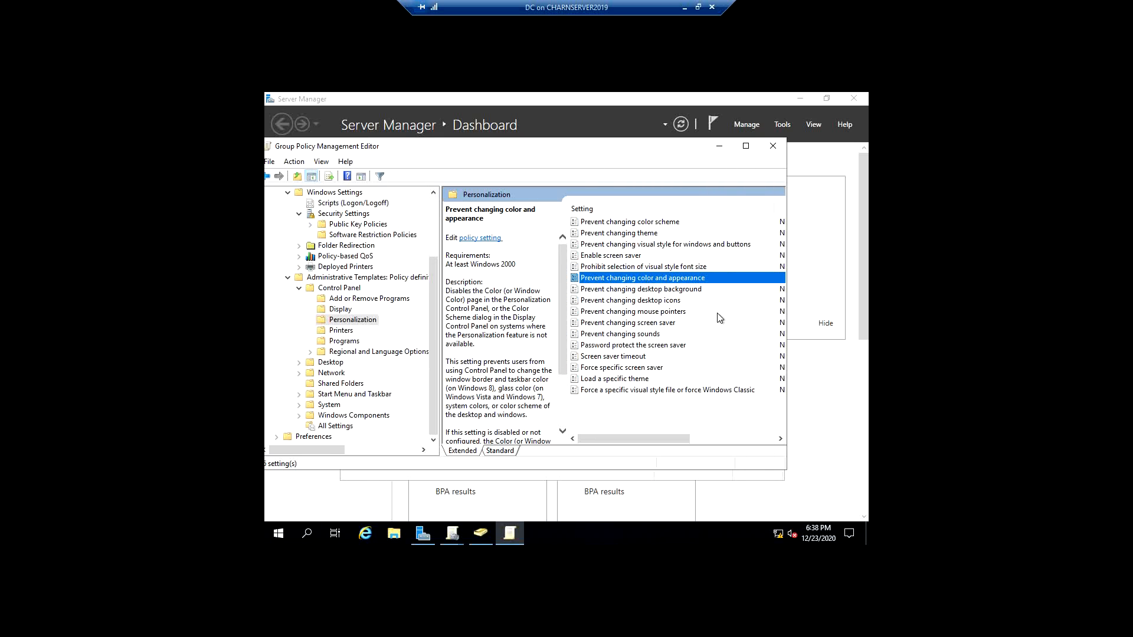
- Enable the Prevent changing desktop background setting in Personalization and apply it
{"action": "left_click", "coordinate": [686, 291]}
{"action": "double_click", "coordinate": [686, 292]}
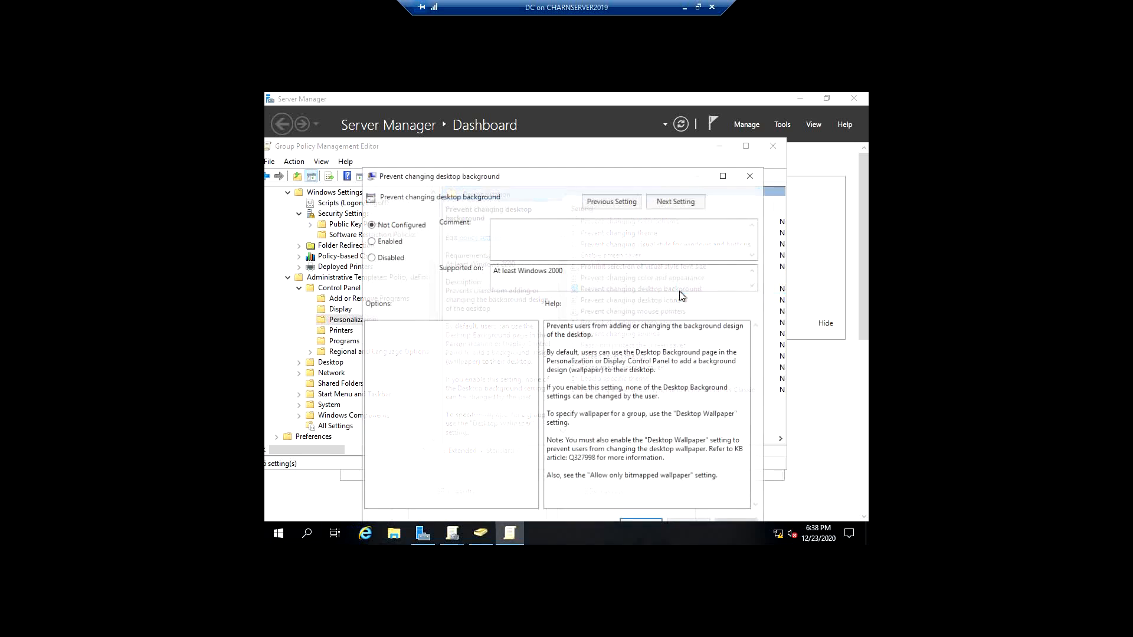
{"action": "left_click", "coordinate": [385, 240]}
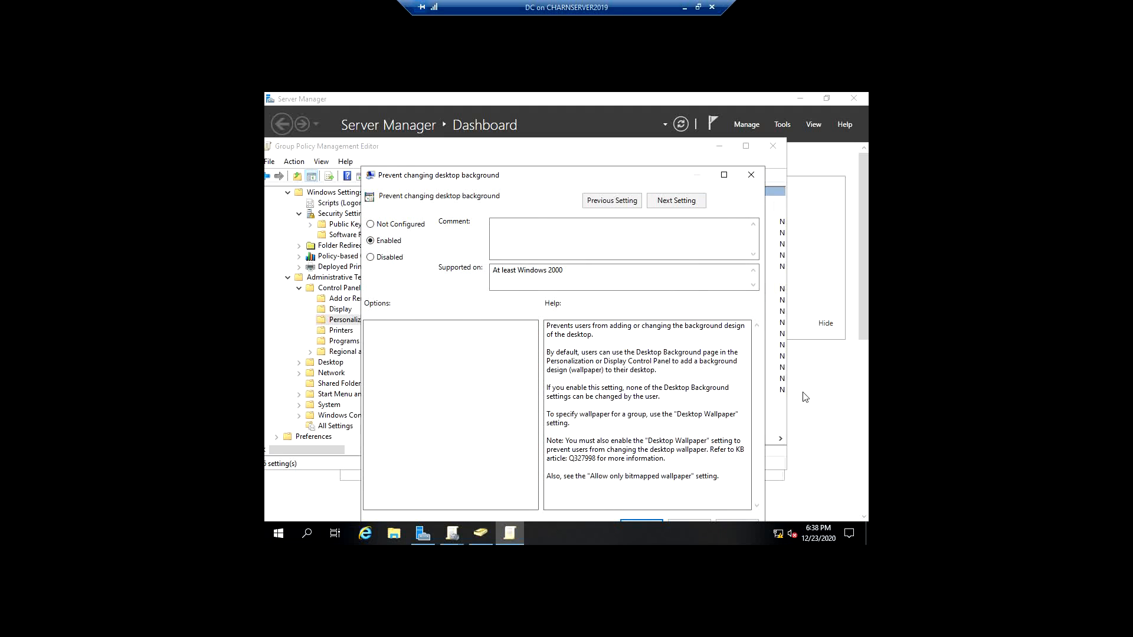
{"action": "left_click_drag", "start_coordinate": [666, 175], "coordinate": [667, 144]}
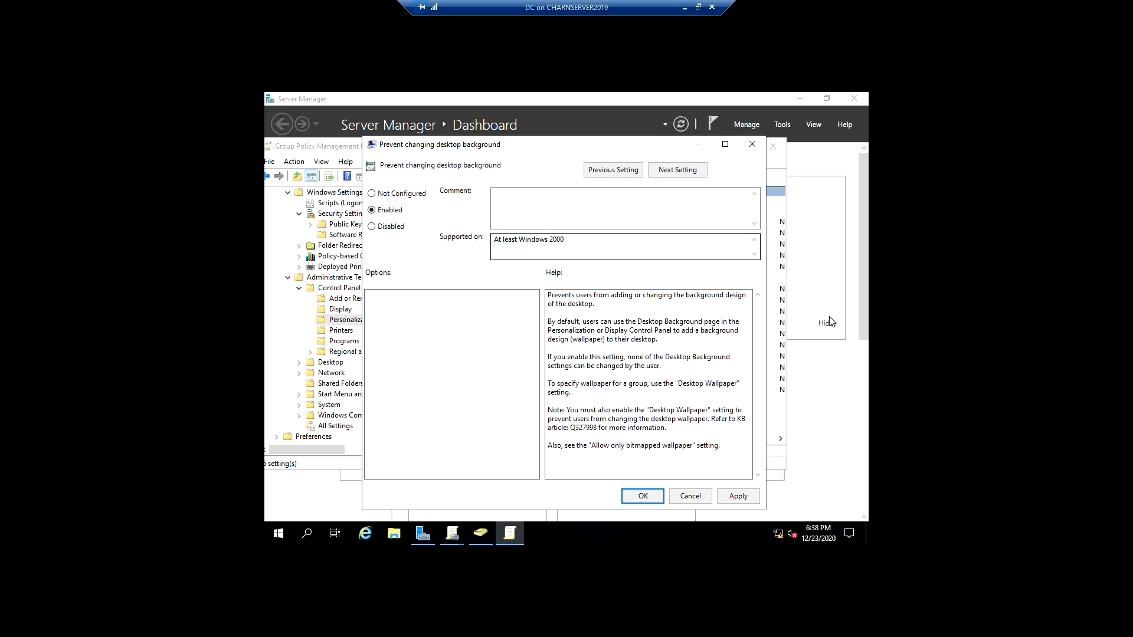
{"action": "left_click", "coordinate": [743, 503]}
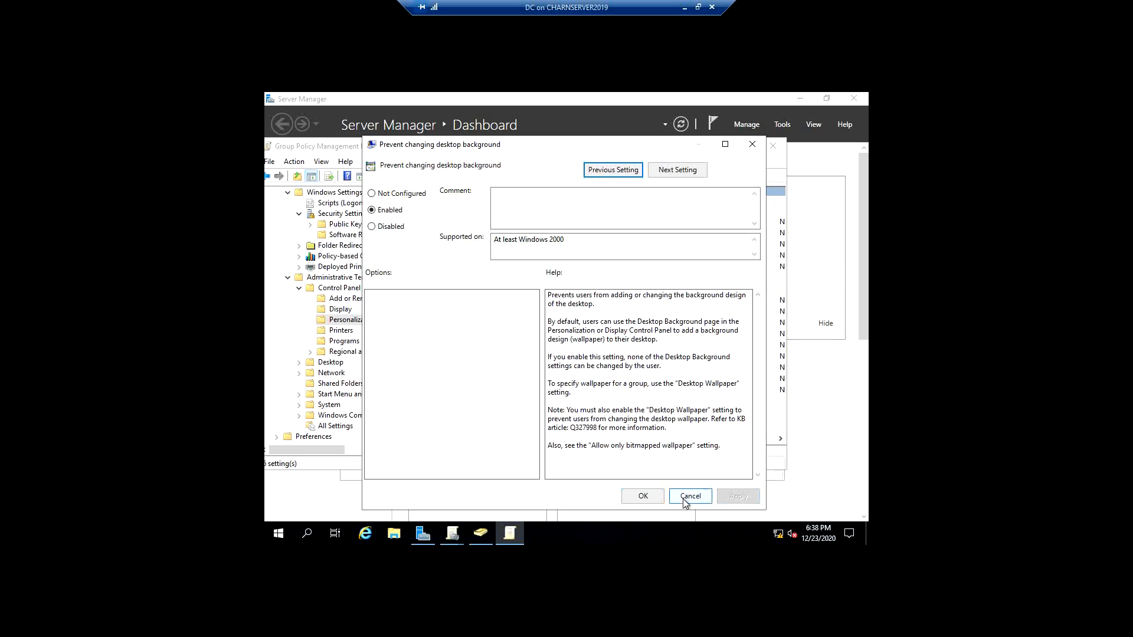
{"action": "left_click", "coordinate": [649, 495]}
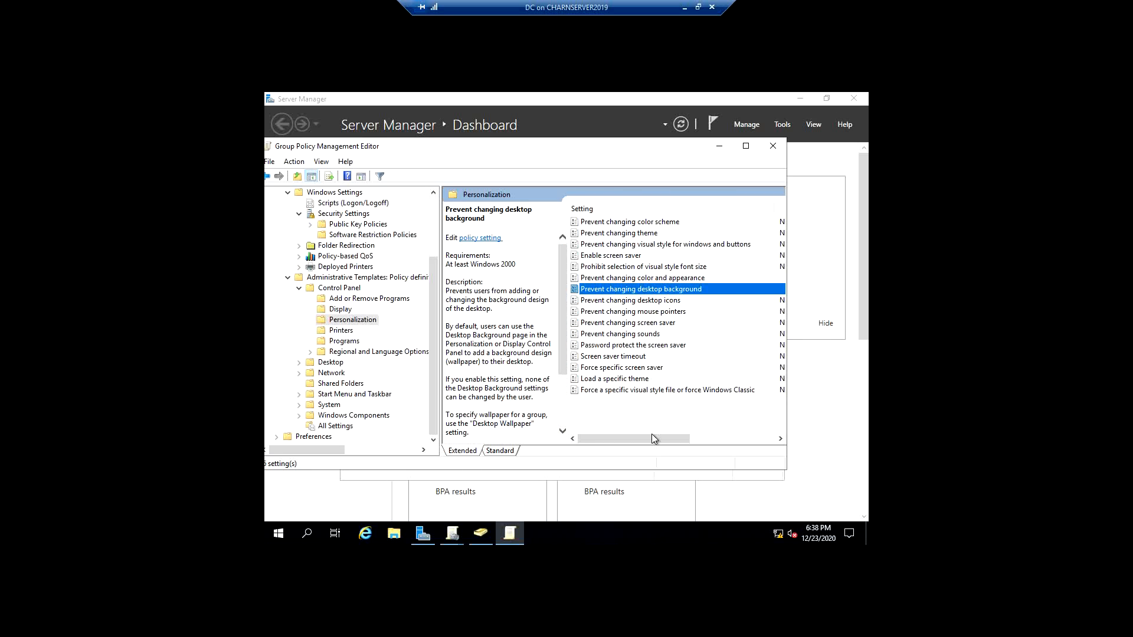
- Check the State of the color and appearance and desktop background settings, and close the Group Policy Management Editor
{"action": "left_click_drag", "start_coordinate": [653, 438], "coordinate": [693, 434]}
{"action": "left_click", "coordinate": [725, 279]}
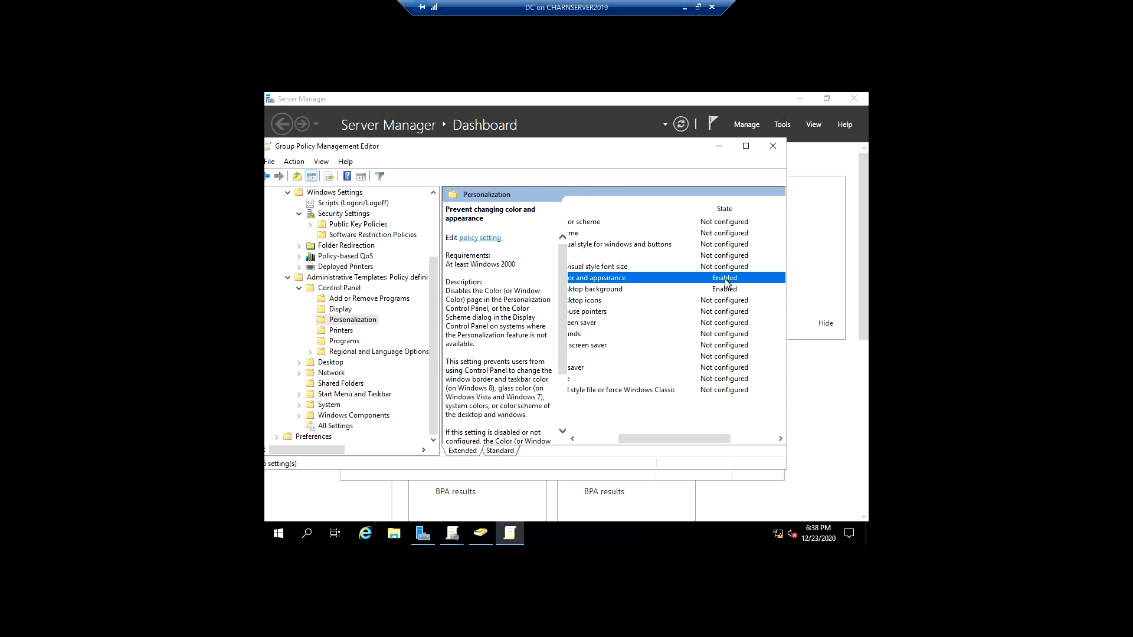
{"action": "left_click", "coordinate": [727, 285]}
{"action": "left_click", "coordinate": [726, 279]}
{"action": "left_click", "coordinate": [729, 291]}
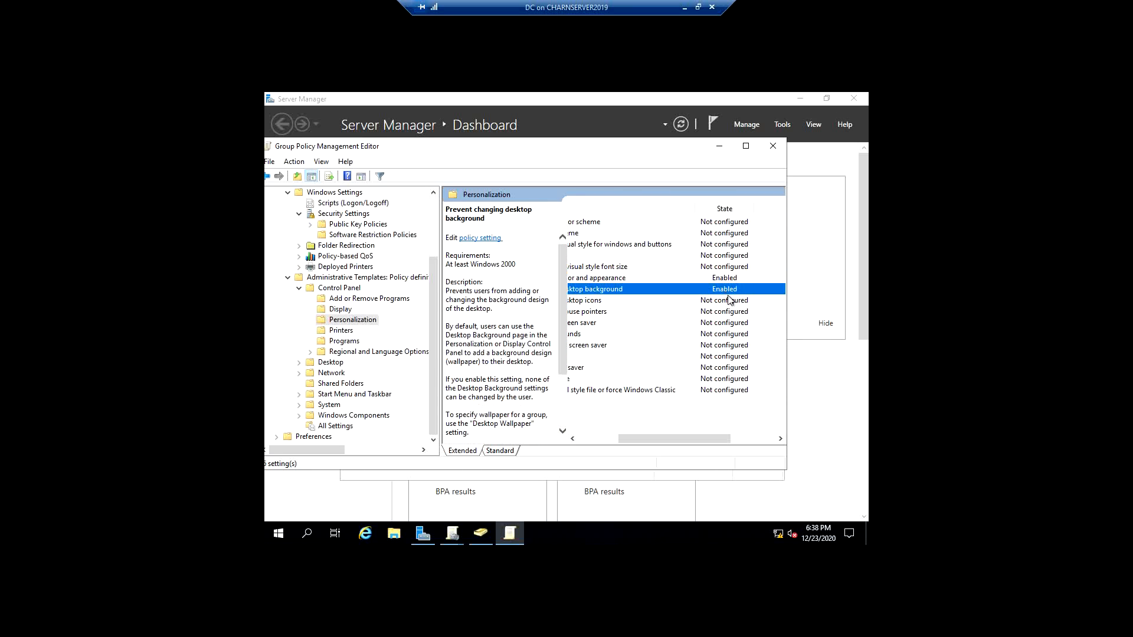
{"action": "left_click_drag", "start_coordinate": [694, 438], "coordinate": [587, 436]}
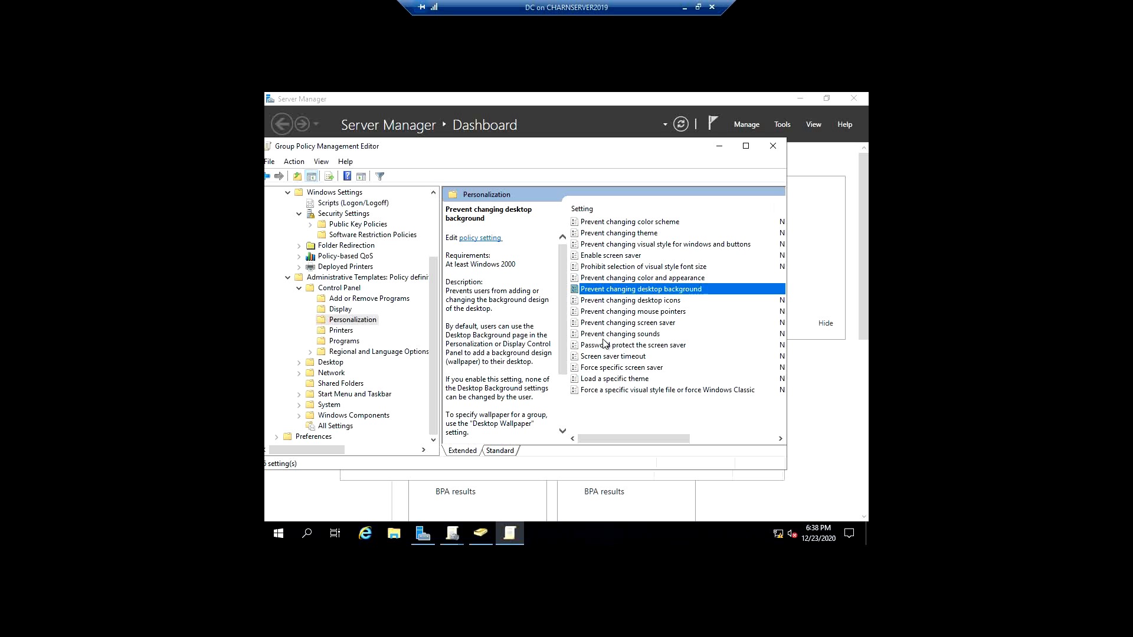
{"action": "left_click", "coordinate": [773, 145]}
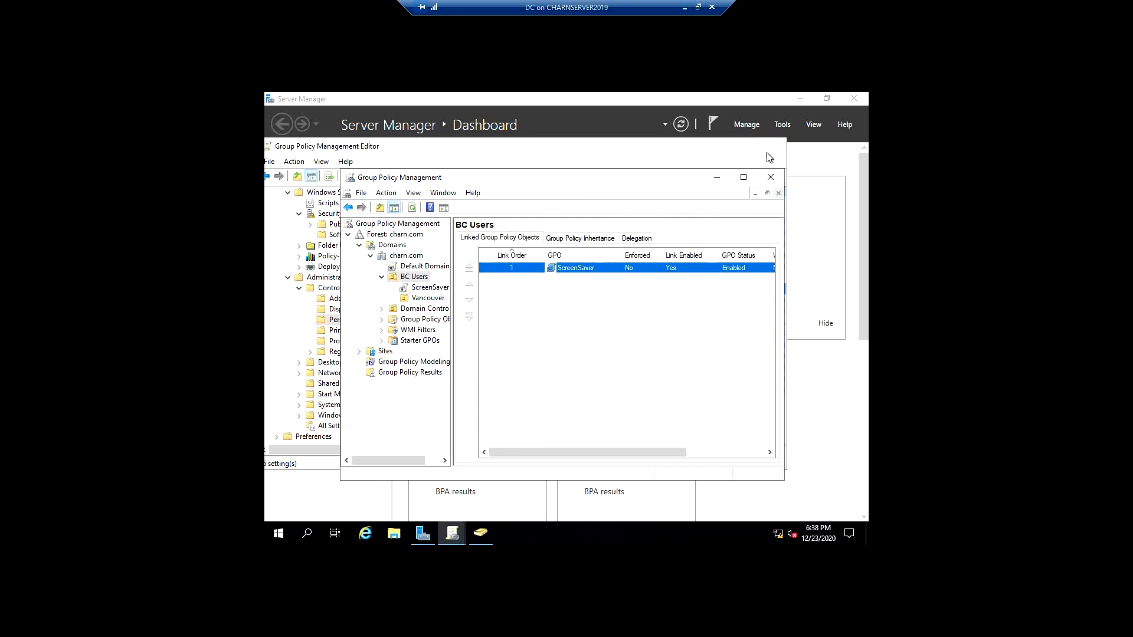
- Search for cmd and open Command Prompt as administrator
{"action": "left_click", "coordinate": [280, 534]}
{"action": "type", "text": "cmd"}
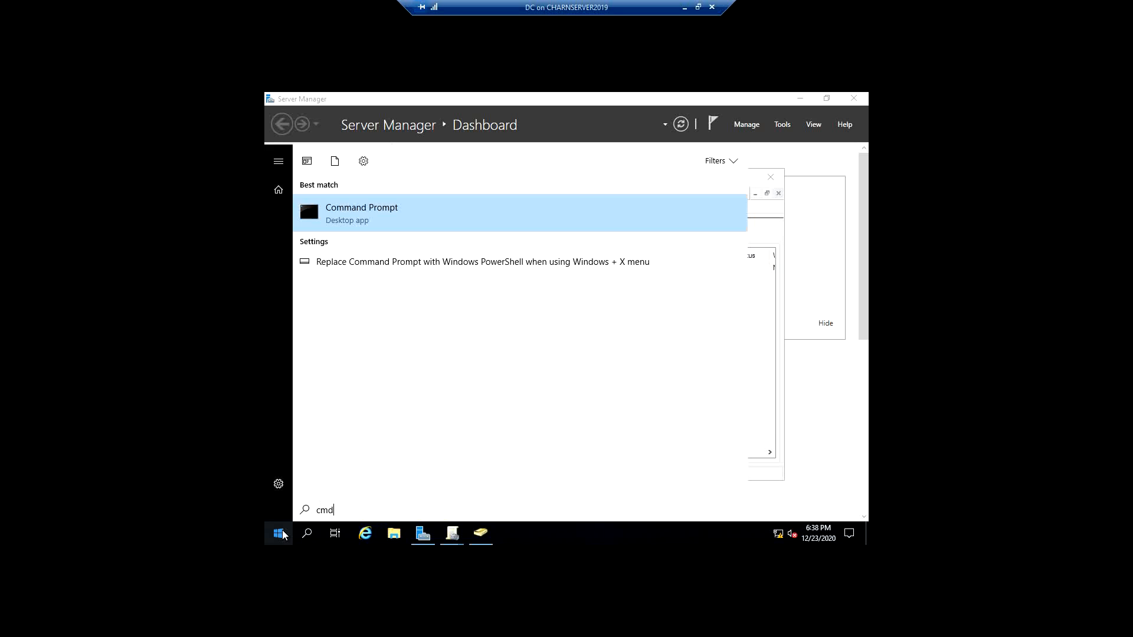
{"action": "right_click", "coordinate": [418, 214]}
{"action": "left_click", "coordinate": [481, 226]}
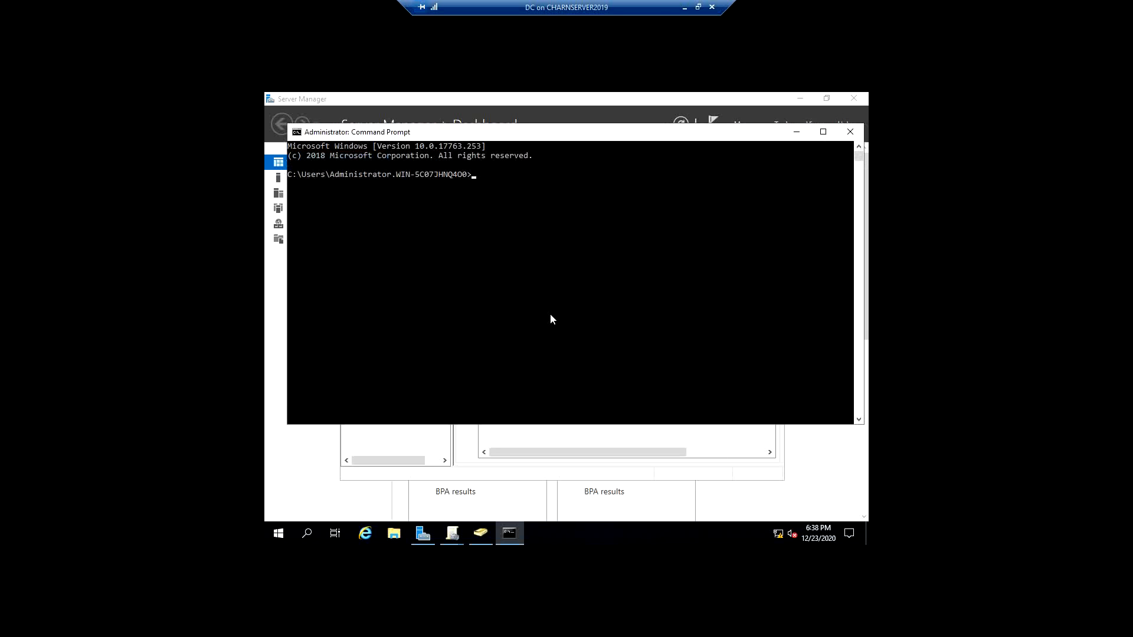
- Force a Group Policy refresh by running GPUpdate /force
{"action": "left_click", "coordinate": [549, 315]}
{"action": "type", "text": "GPUpdate /force"}
{"action": "key", "text": "Return"}
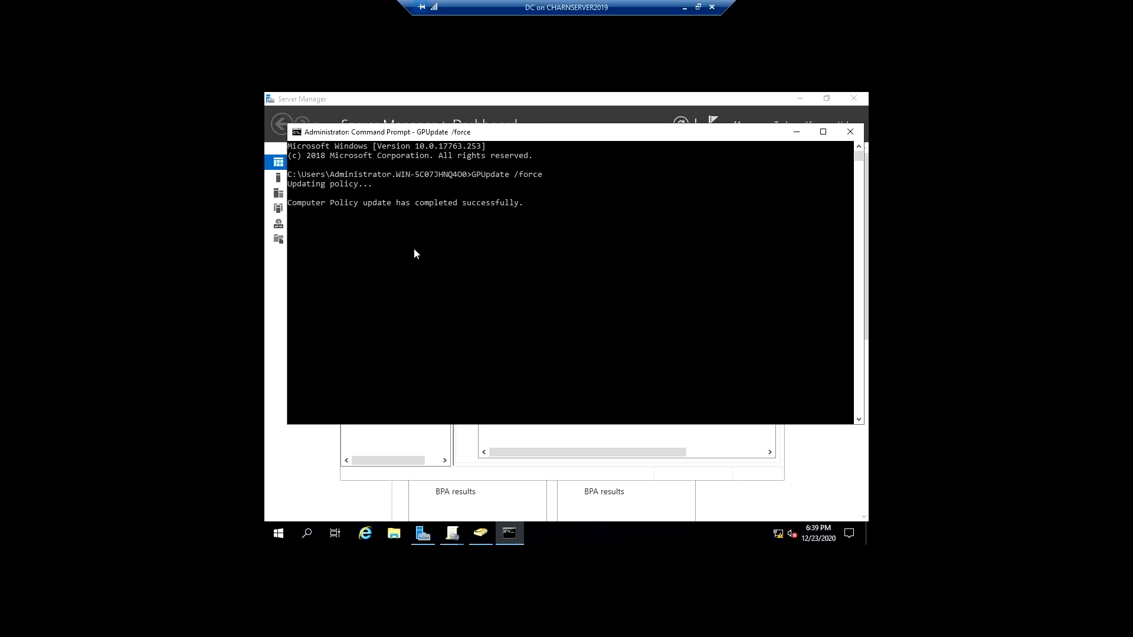
{"action": "left_click", "coordinate": [408, 461]}
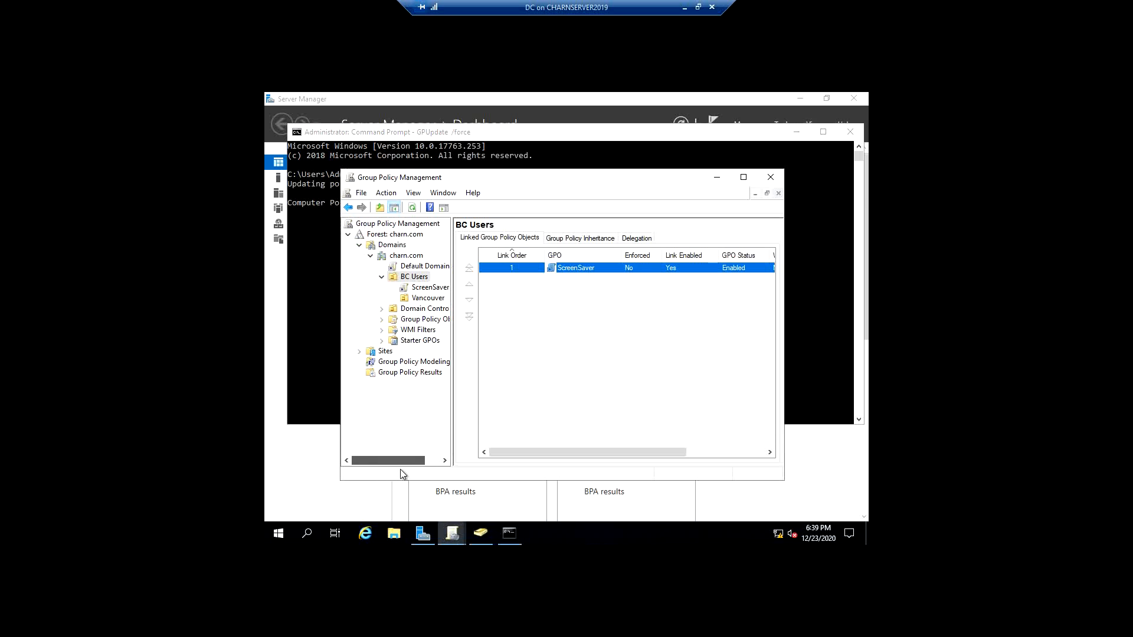
{"action": "left_click", "coordinate": [321, 338]}
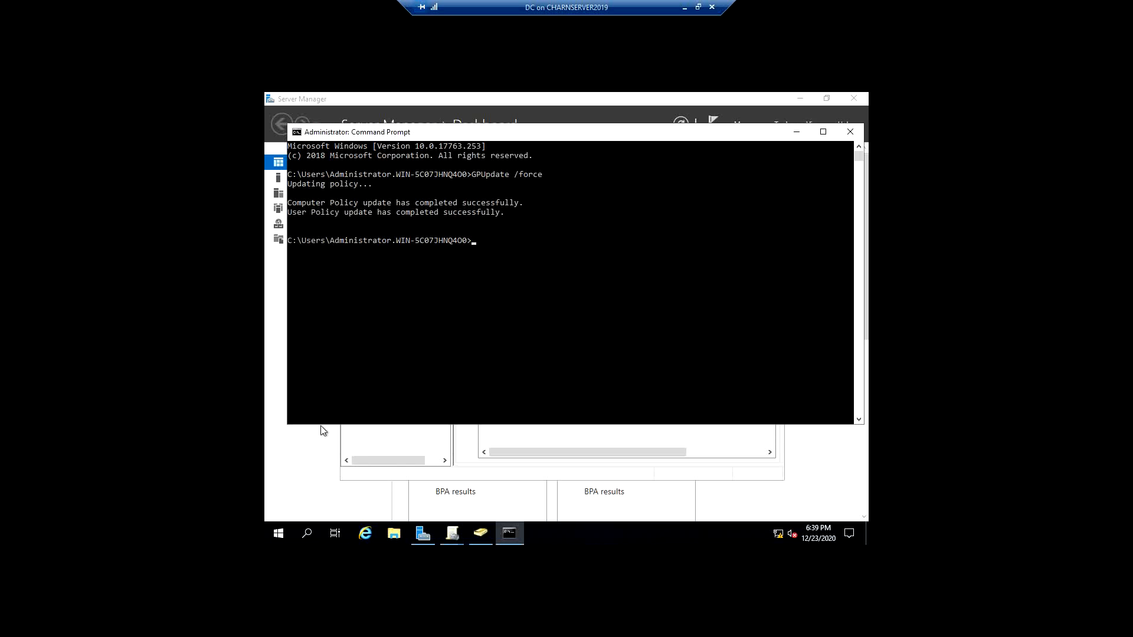
{"action": "left_click", "coordinate": [311, 483]}
{"action": "mouse_move", "coordinate": [508, 537]}
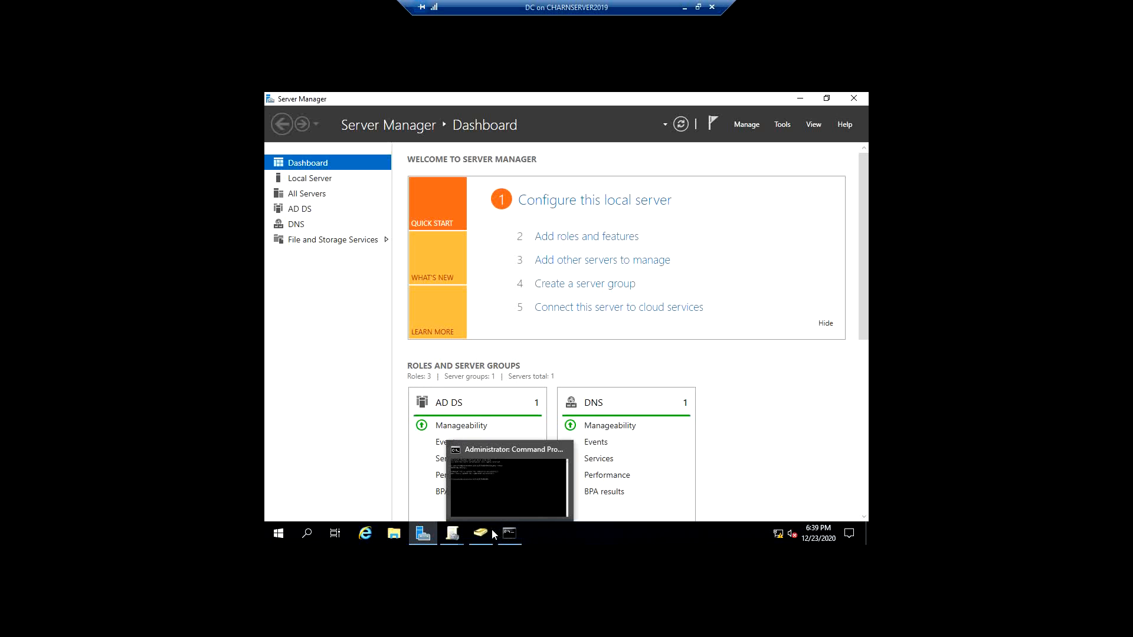
- Sign out of the Administrator account on the domain controller
{"action": "left_click", "coordinate": [278, 533]}
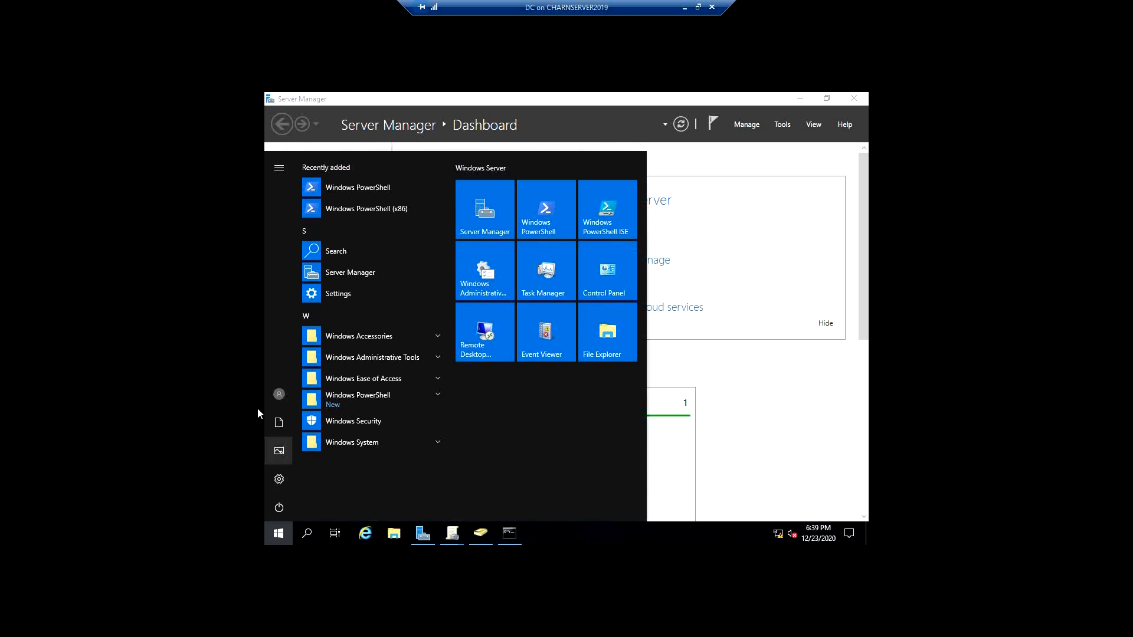
{"action": "left_click", "coordinate": [288, 392]}
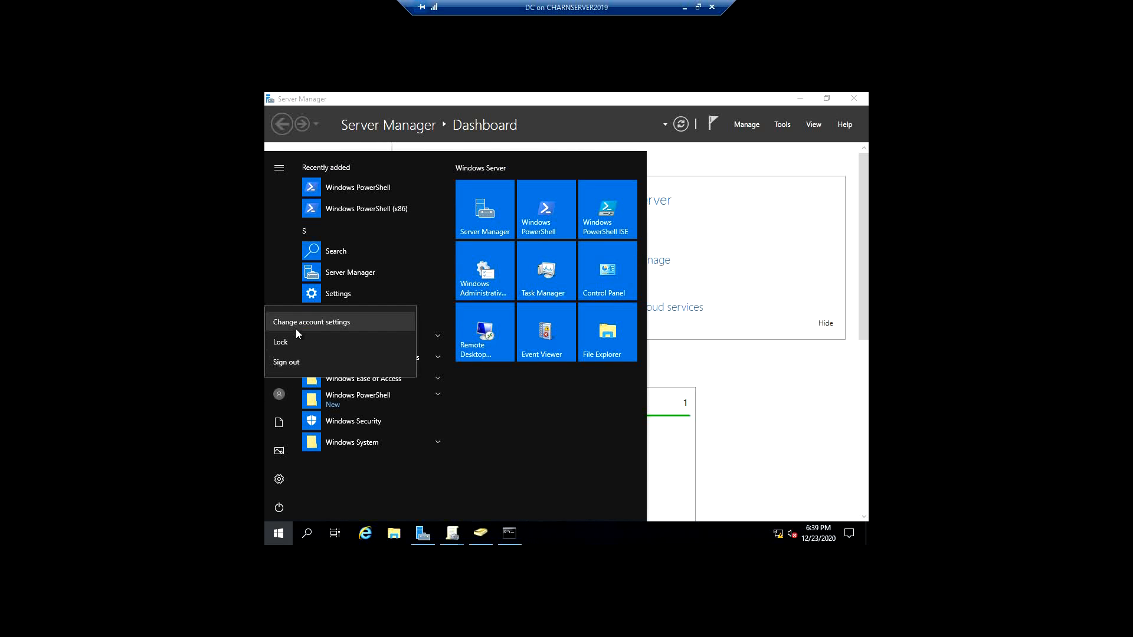
{"action": "left_click", "coordinate": [294, 362]}
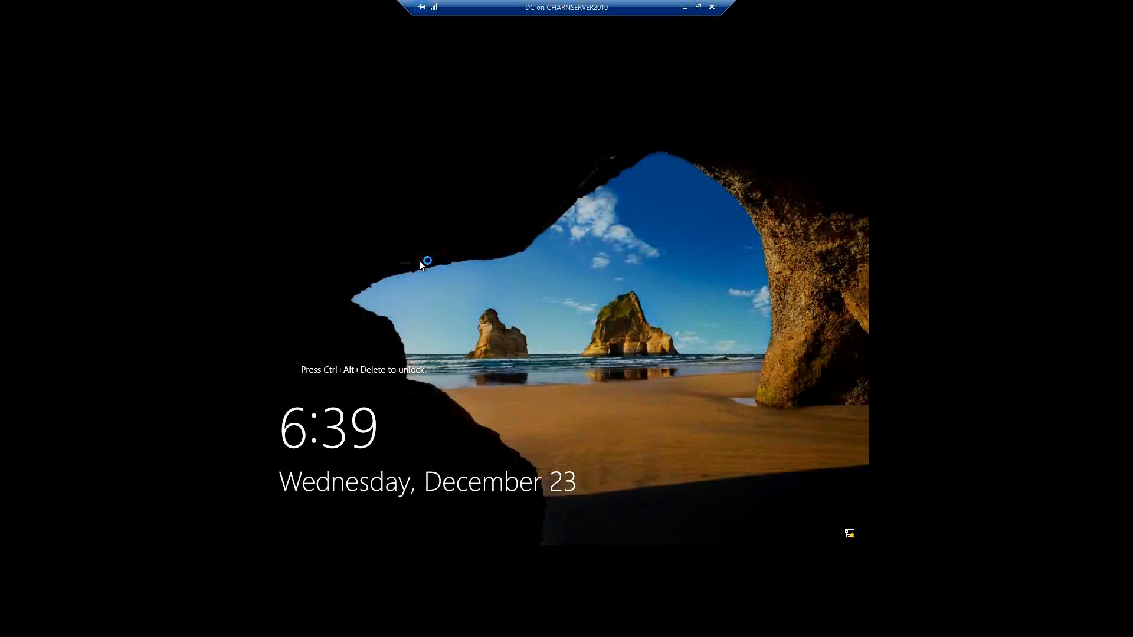
- Sign in to the CHARN domain as another user with the domain user's user name and account password
{"action": "key", "text": "ctrl+alt+End"}
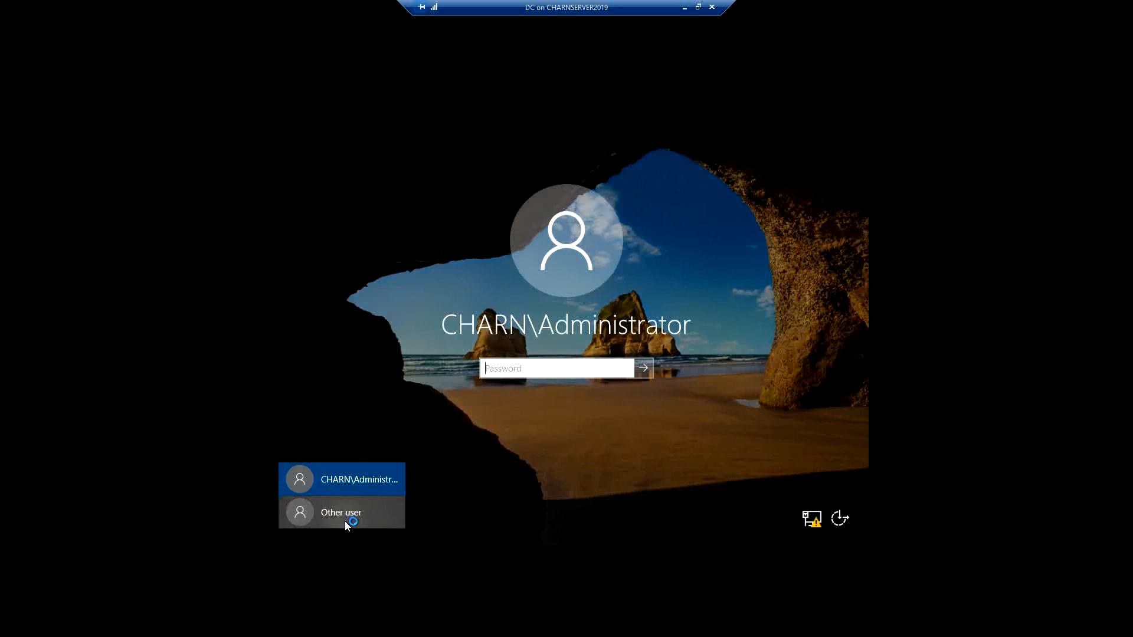
{"action": "left_click", "coordinate": [345, 524]}
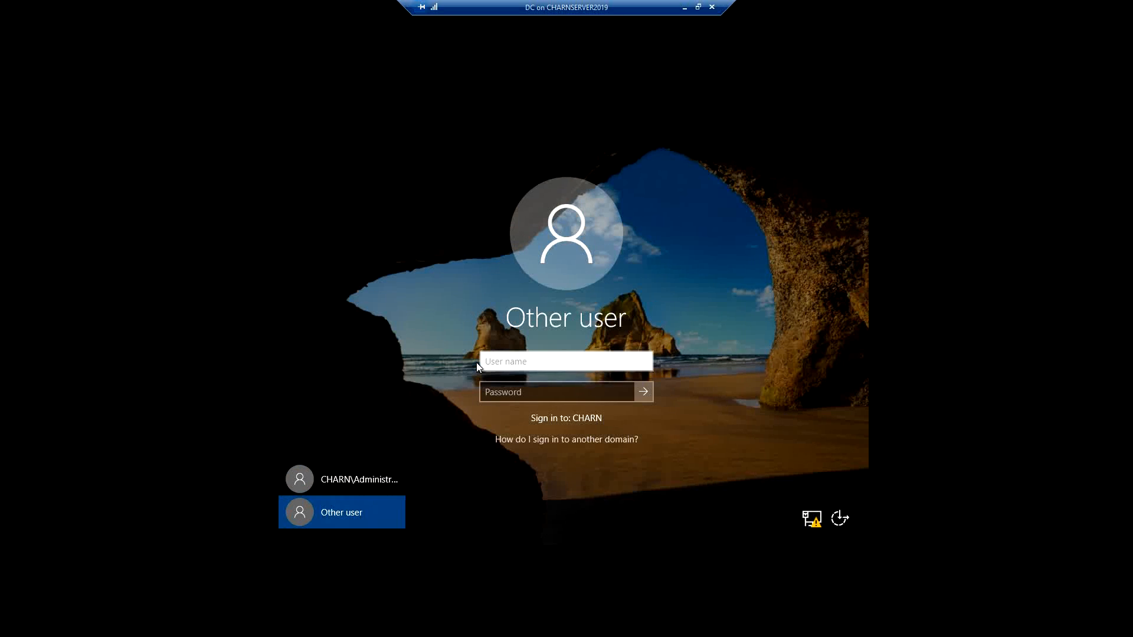
{"action": "type", "text": "JohnB"}
{"action": "left_click", "coordinate": [505, 385]}
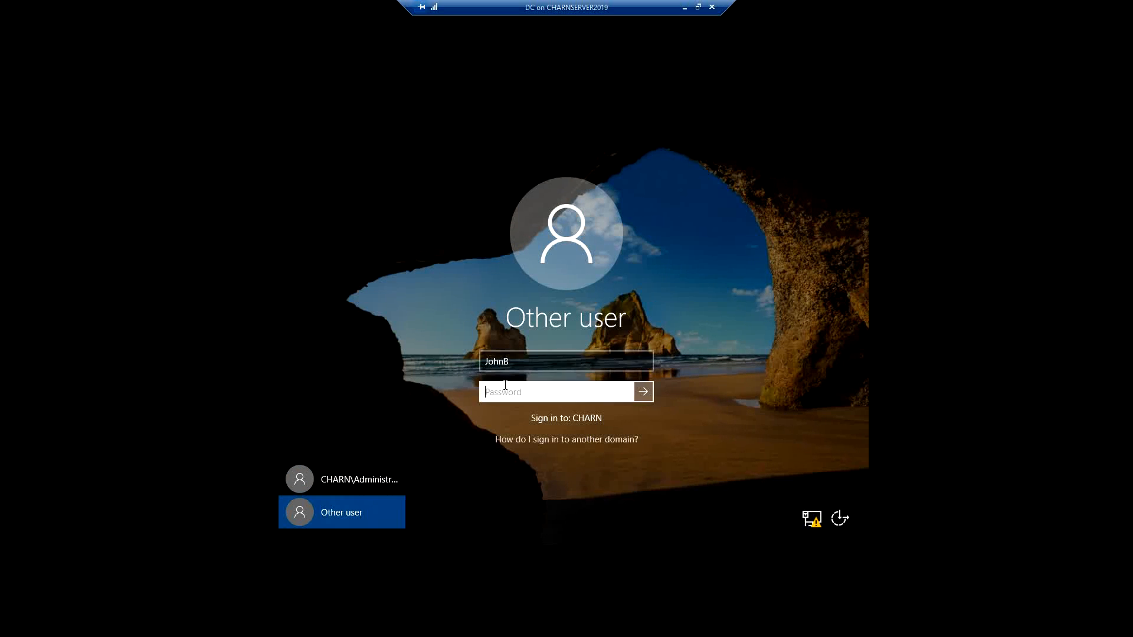
{"action": "type", "text": "•"}
{"action": "key", "text": "Return"}
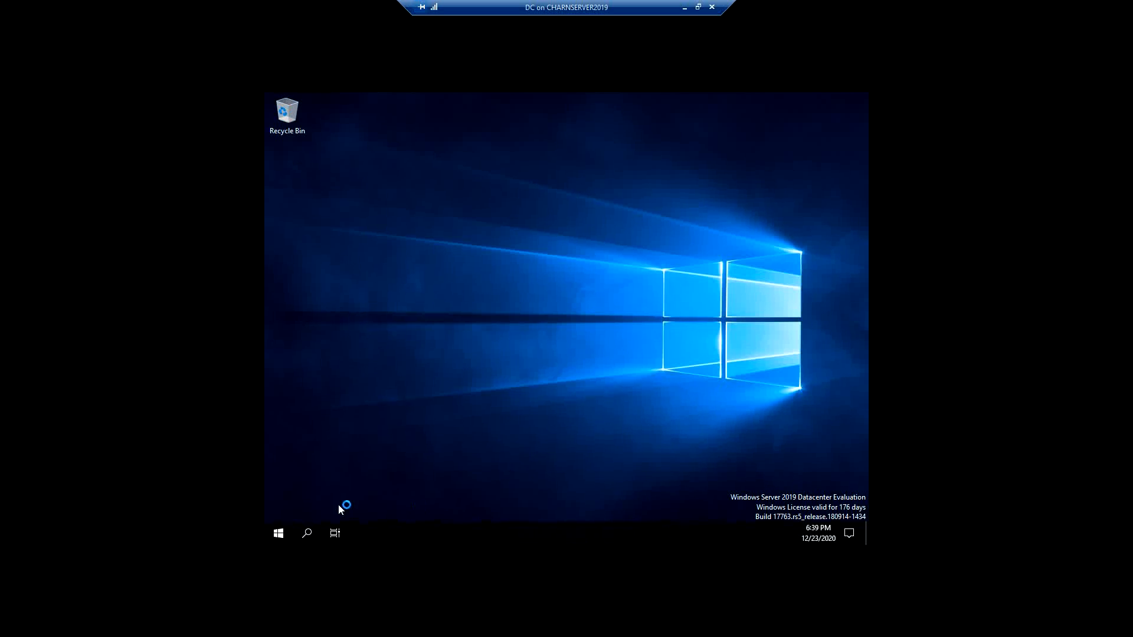
- Open the Personalization settings and check whether the desktop background options can be changed
{"action": "left_click", "coordinate": [278, 534]}
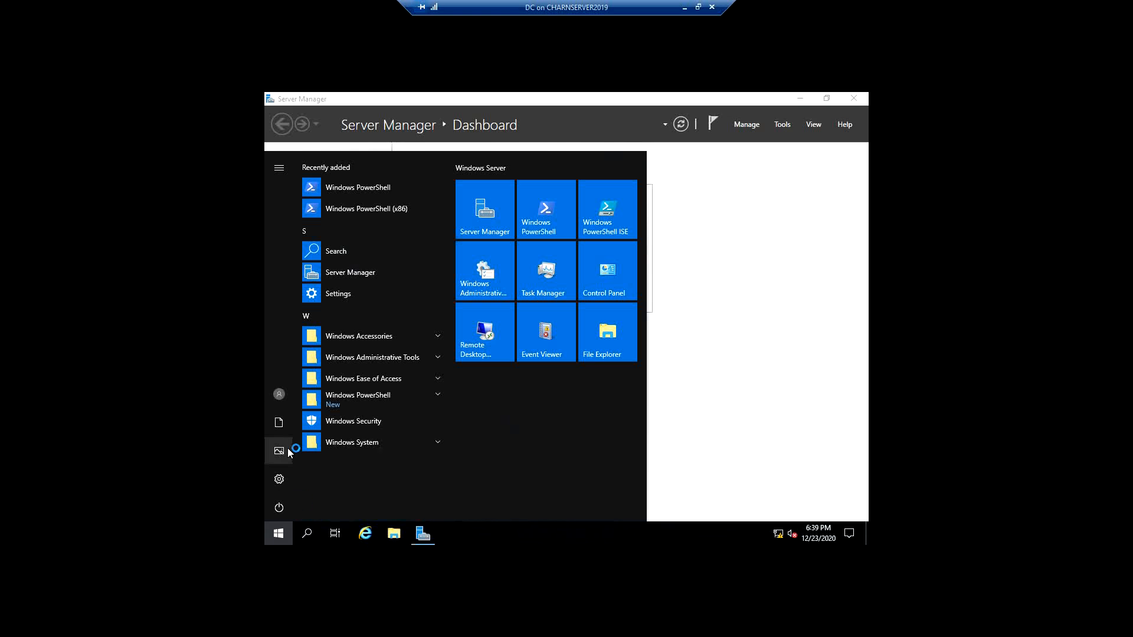
{"action": "left_click", "coordinate": [281, 477]}
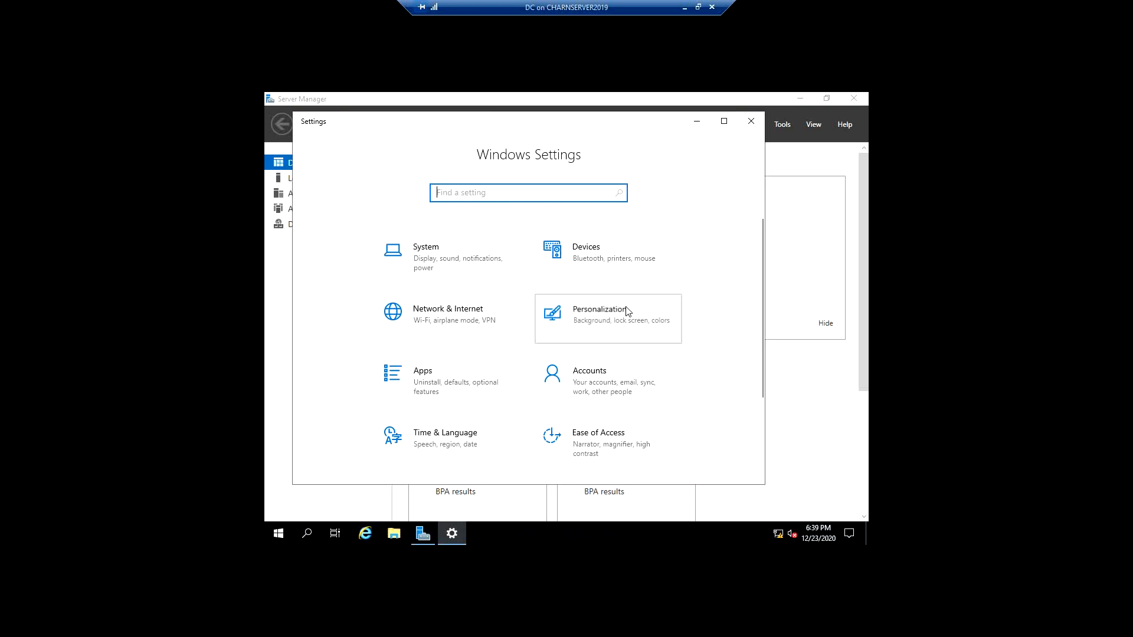
{"action": "left_click", "coordinate": [627, 311]}
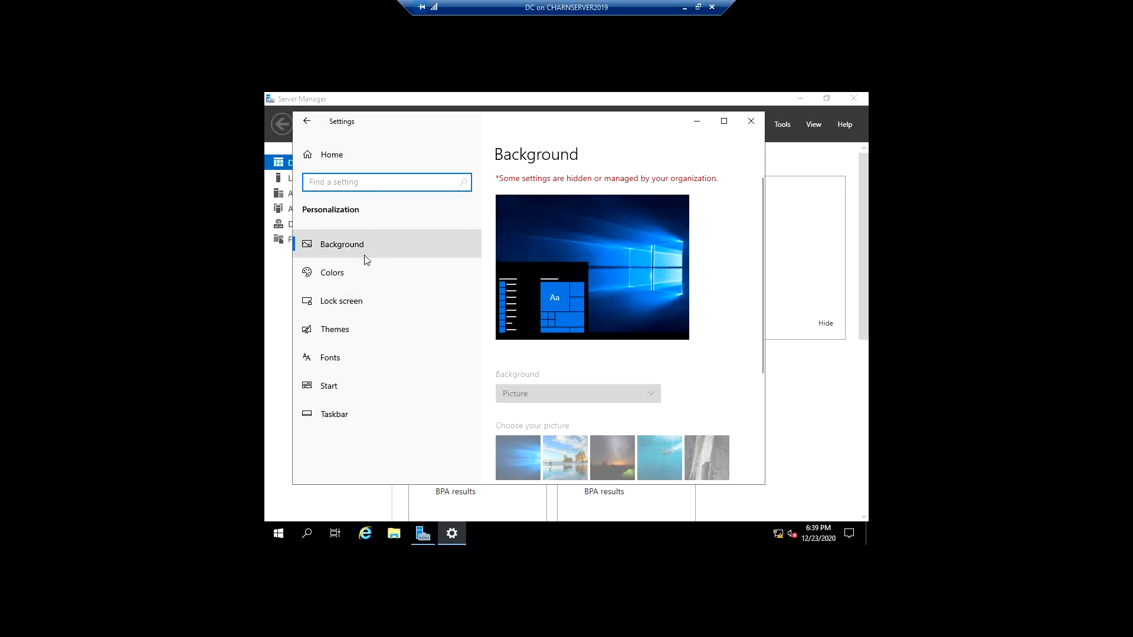
{"action": "left_click", "coordinate": [380, 246]}
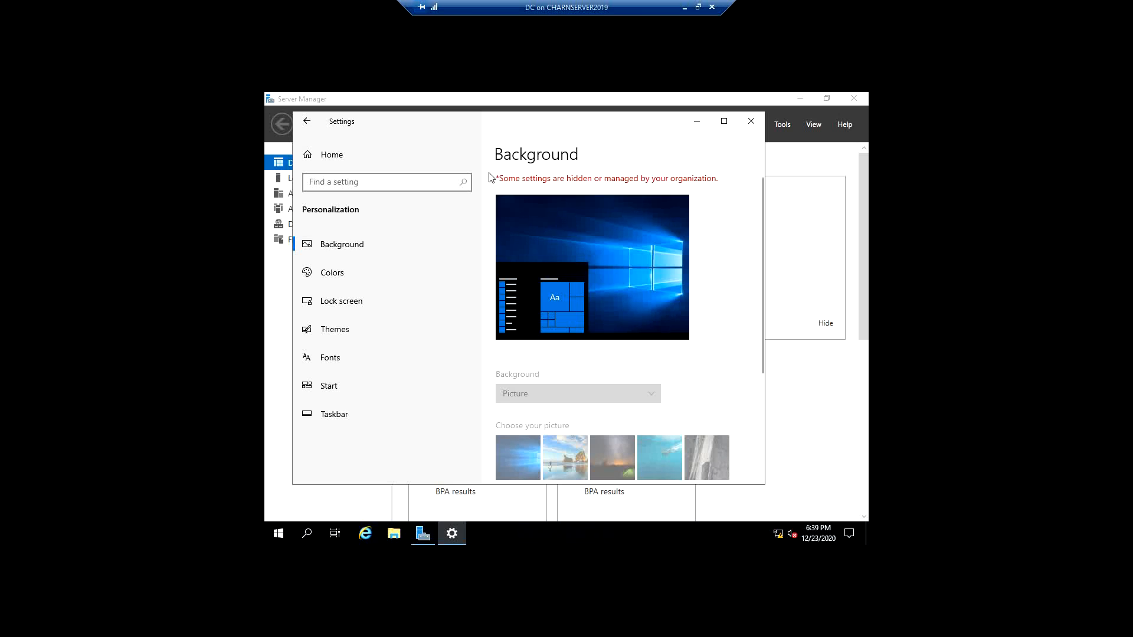
- Examine the accent color options and the remaining background picture and fit options for restrictions
{"action": "left_click", "coordinate": [347, 278]}
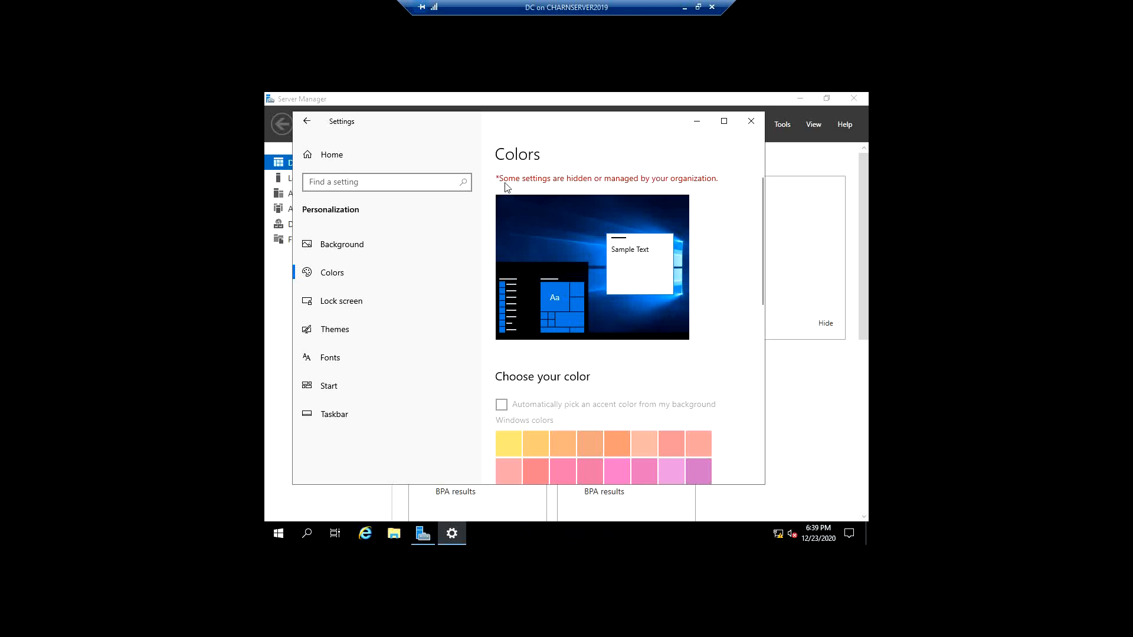
{"action": "scroll", "coordinate": [600, 413], "scroll_direction": "down", "scroll_amount": 4}
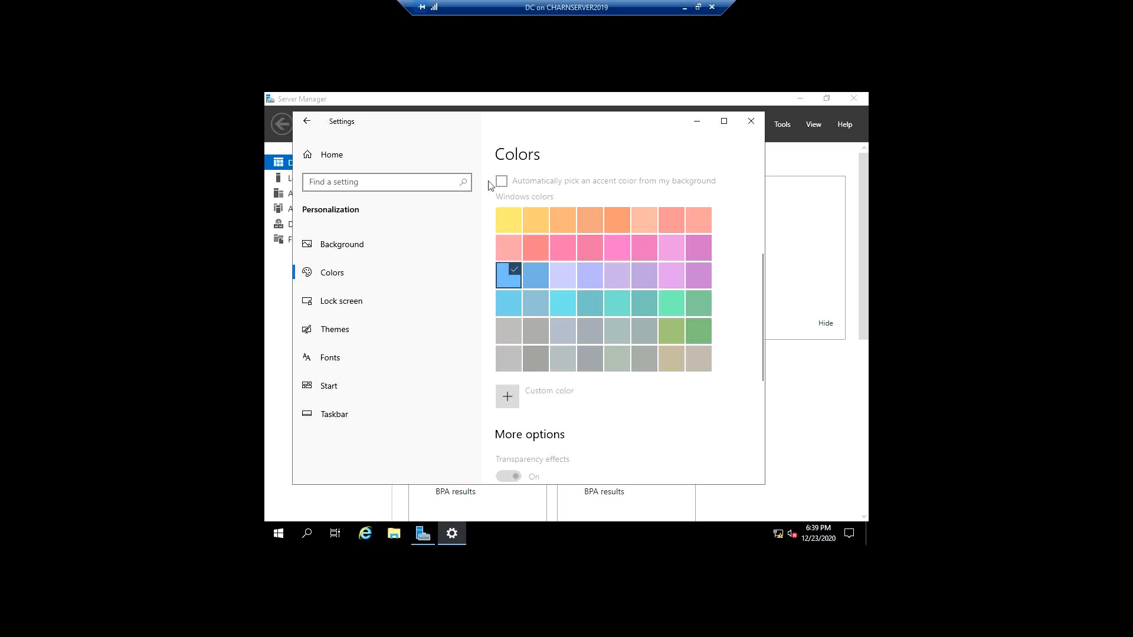
{"action": "scroll", "coordinate": [620, 344], "scroll_direction": "up", "scroll_amount": 4}
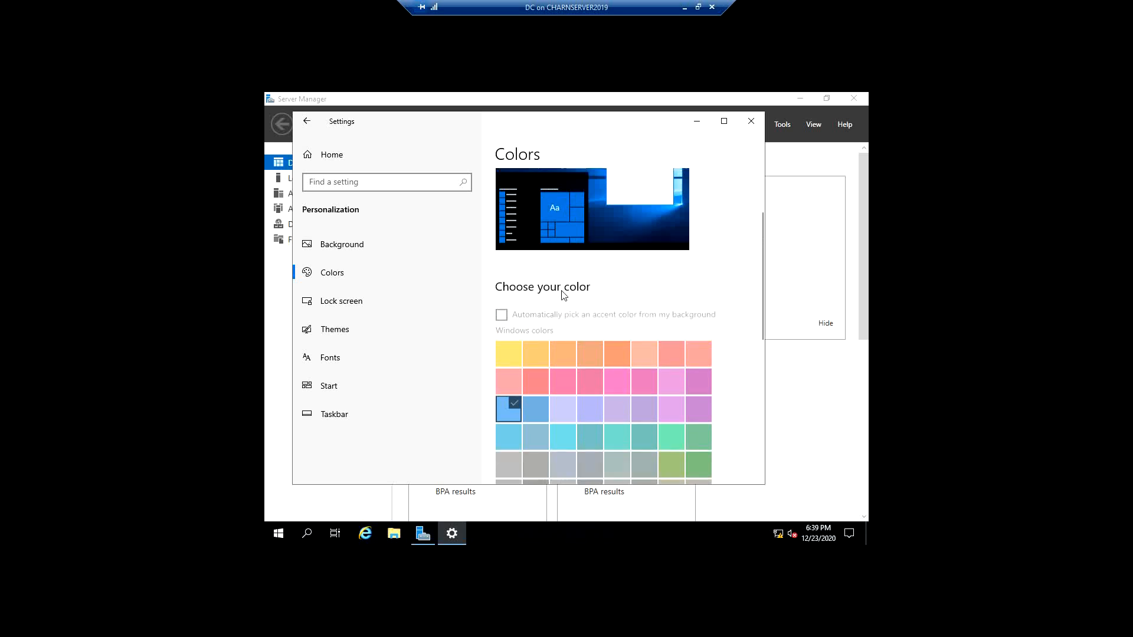
{"action": "left_click", "coordinate": [372, 247]}
{"action": "scroll", "coordinate": [596, 314], "scroll_direction": "down", "scroll_amount": 3}
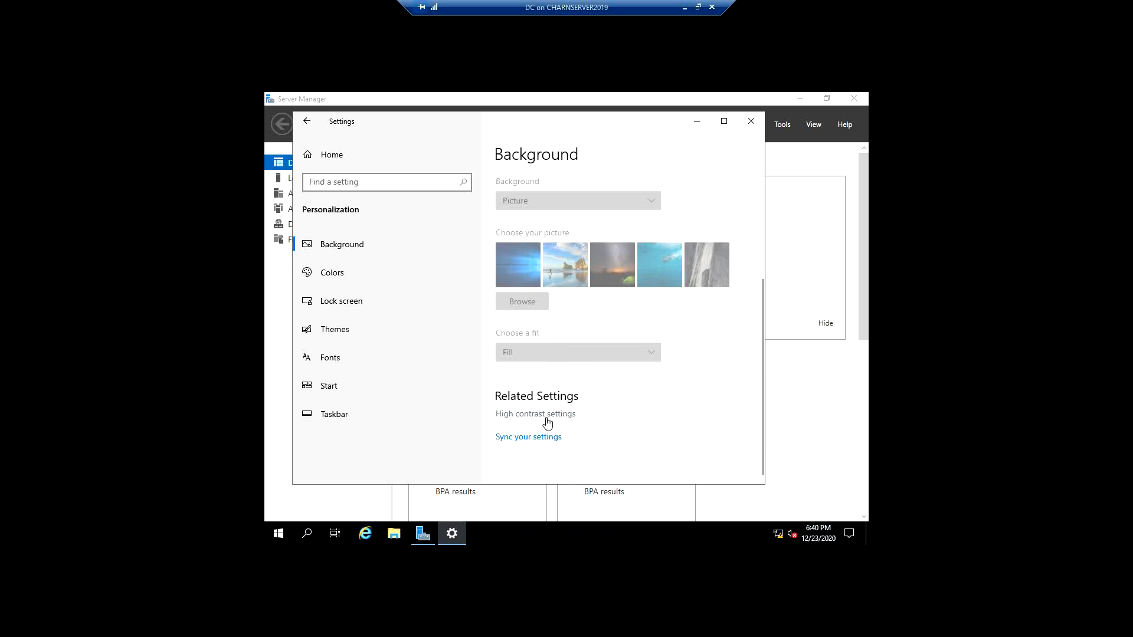
{"action": "scroll", "coordinate": [607, 239], "scroll_direction": "up", "scroll_amount": 1}
- Examine the lock screen settings, from the background picture options to the app status choices
{"action": "left_click", "coordinate": [374, 301]}
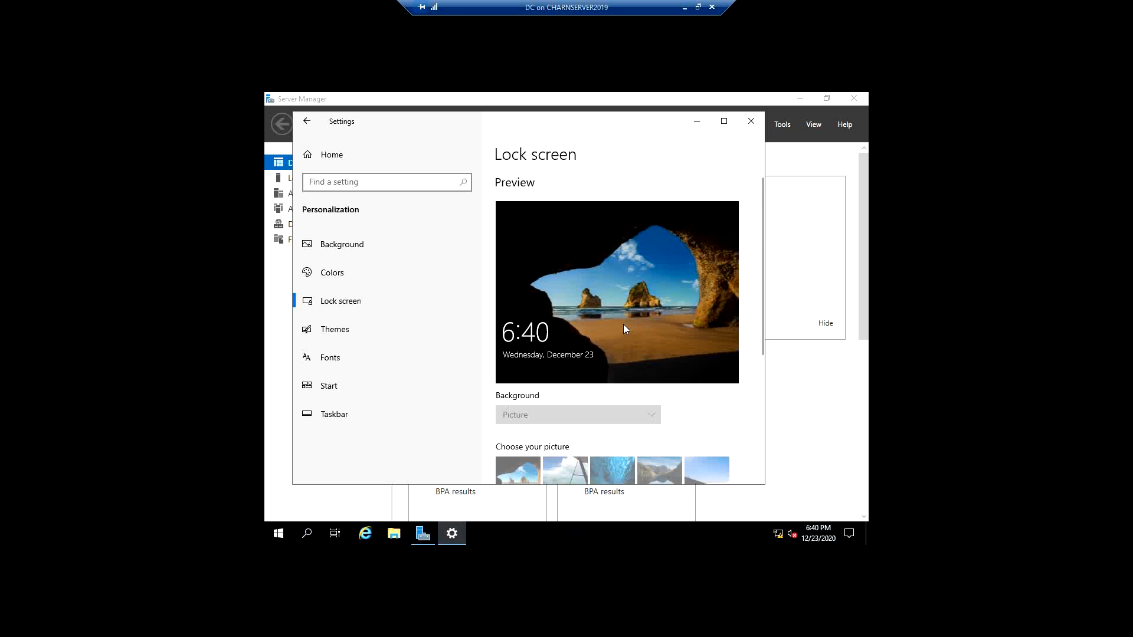
{"action": "scroll", "coordinate": [620, 373], "scroll_direction": "down", "scroll_amount": 3}
{"action": "scroll", "coordinate": [566, 381], "scroll_direction": "down", "scroll_amount": 4}
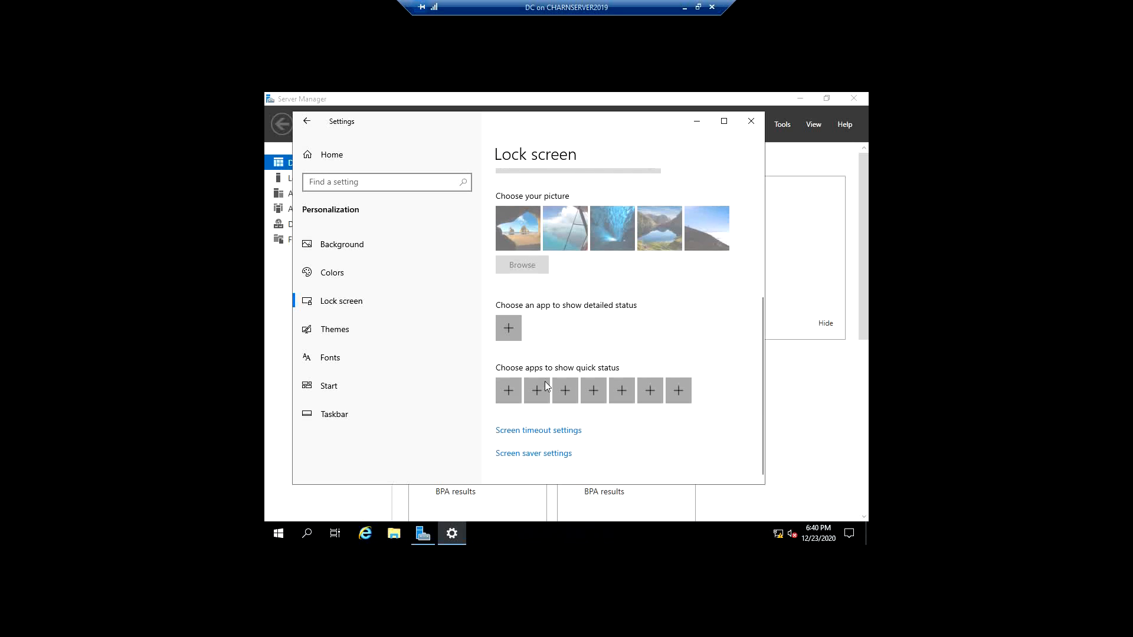
{"action": "scroll", "coordinate": [536, 394], "scroll_direction": "up", "scroll_amount": 7}
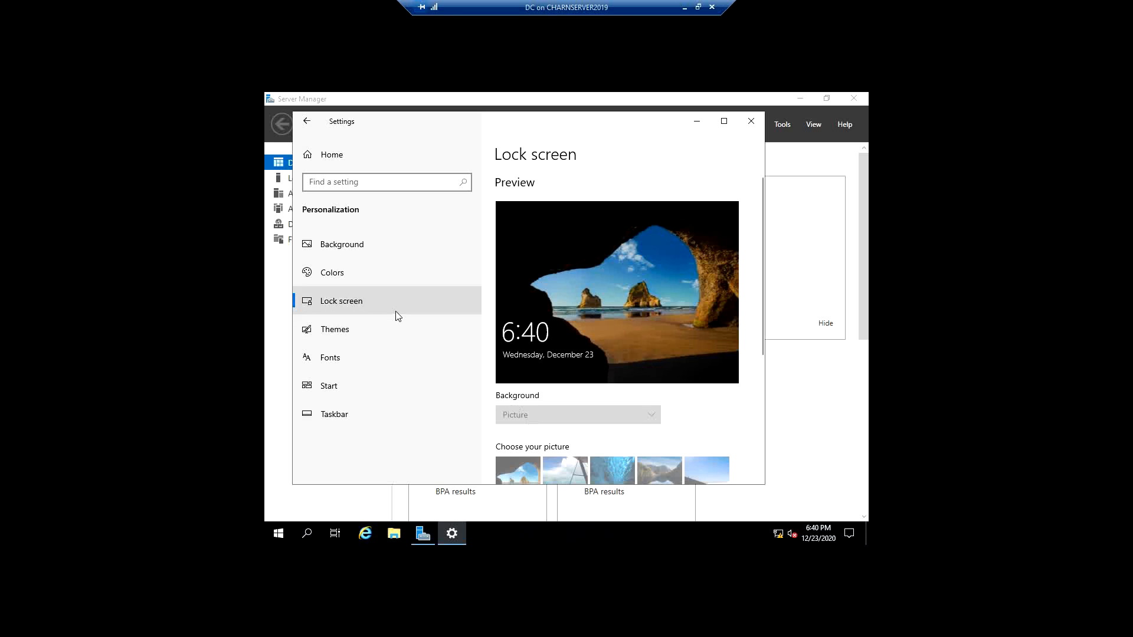
- Review the Themes settings and try to open the current theme's background option
{"action": "left_click", "coordinate": [367, 335]}
{"action": "scroll", "coordinate": [640, 317], "scroll_direction": "down", "scroll_amount": 3}
{"action": "scroll", "coordinate": [640, 317], "scroll_direction": "up", "scroll_amount": 3}
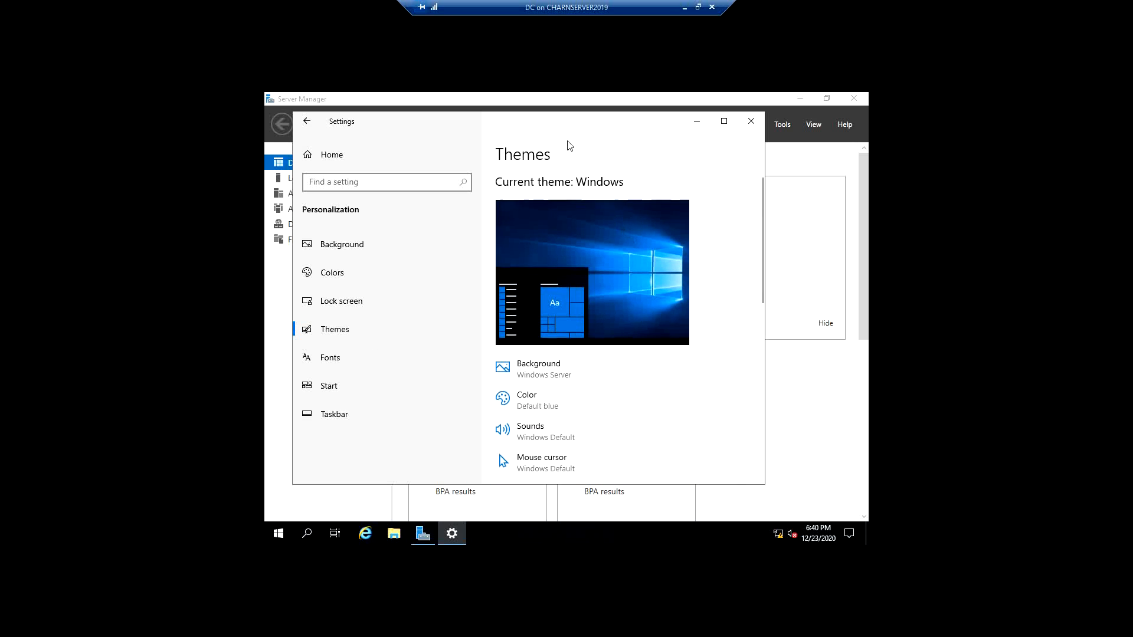
{"action": "left_click", "coordinate": [566, 365]}
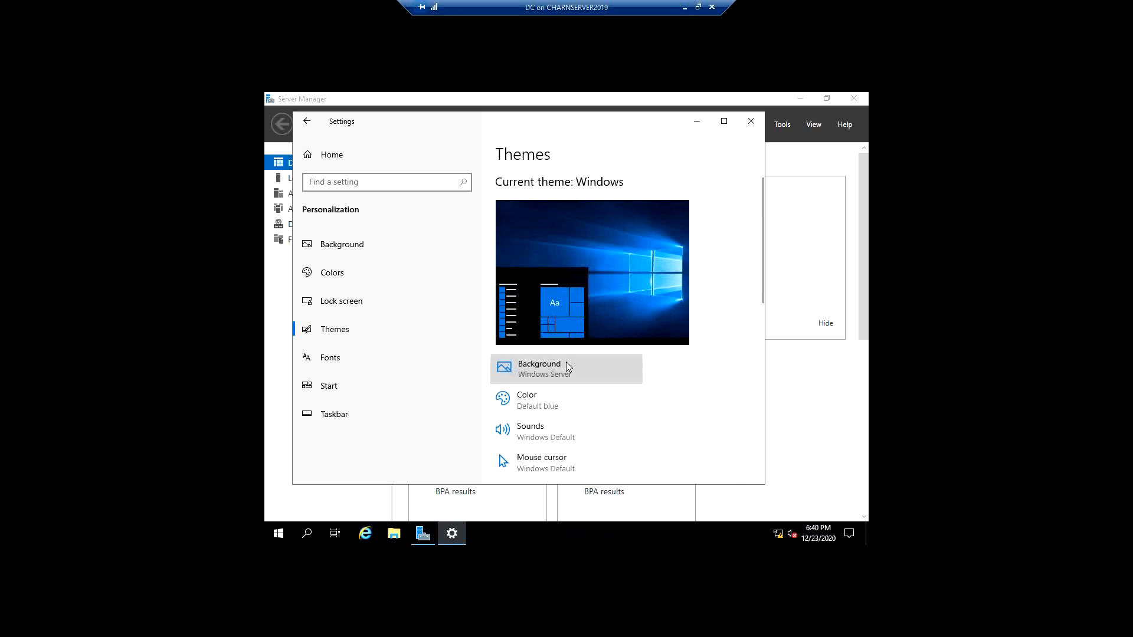
{"action": "left_click", "coordinate": [386, 328]}
- Check the theme's sound settings without changing them, and close Settings
{"action": "scroll", "coordinate": [561, 348], "scroll_direction": "down", "scroll_amount": 3}
{"action": "left_click", "coordinate": [547, 268]}
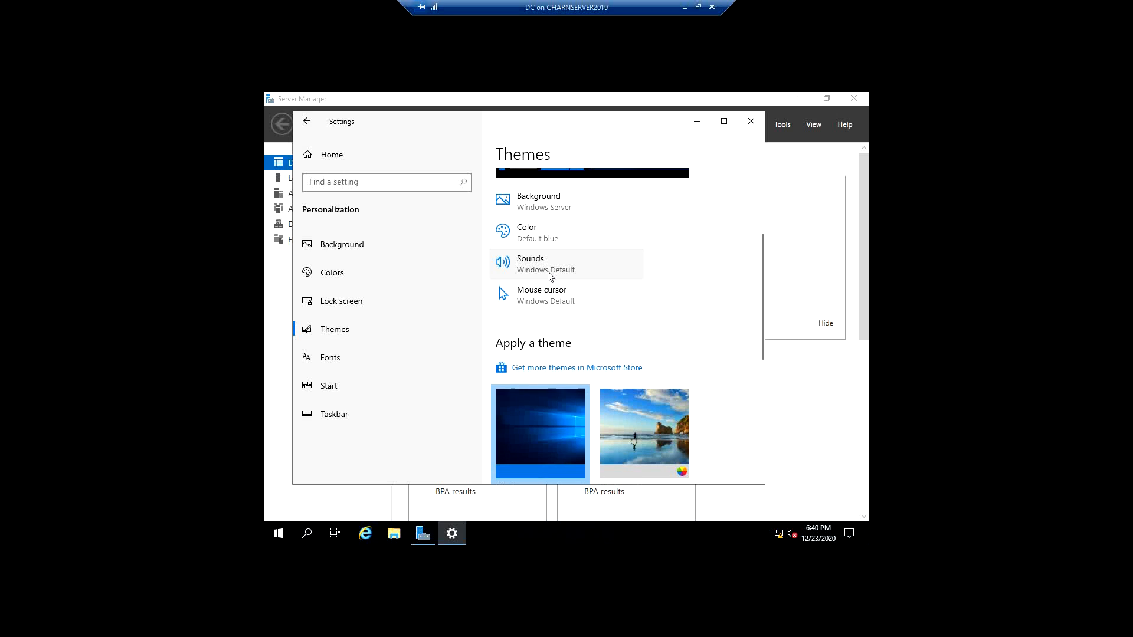
{"action": "left_click", "coordinate": [661, 362]}
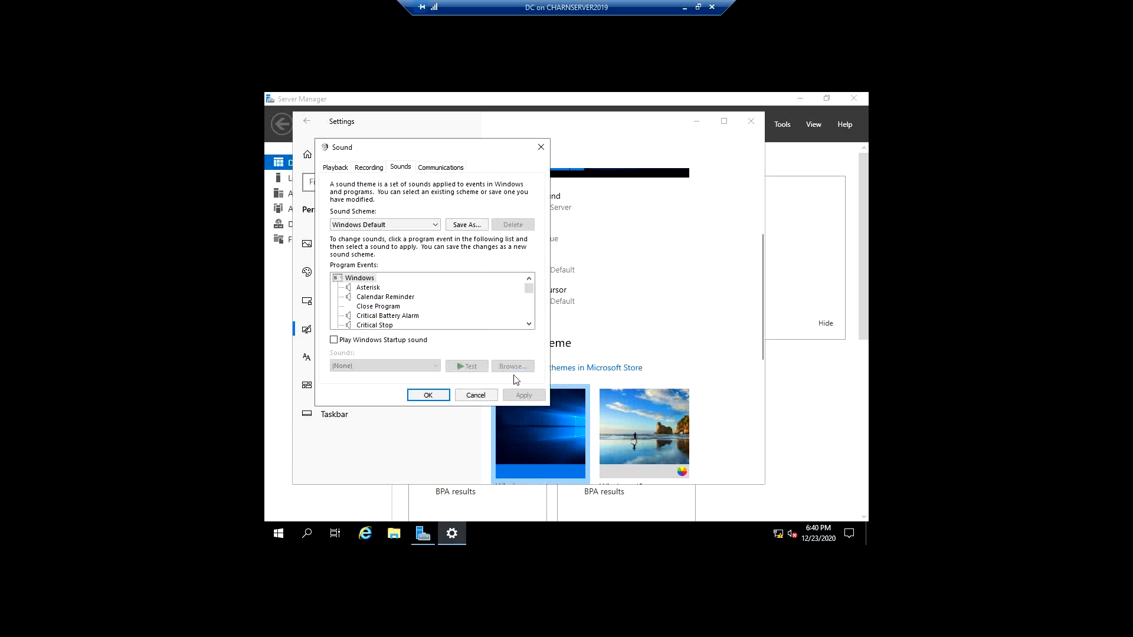
{"action": "left_click", "coordinate": [477, 394]}
{"action": "scroll", "coordinate": [699, 279], "scroll_direction": "up", "scroll_amount": 3}
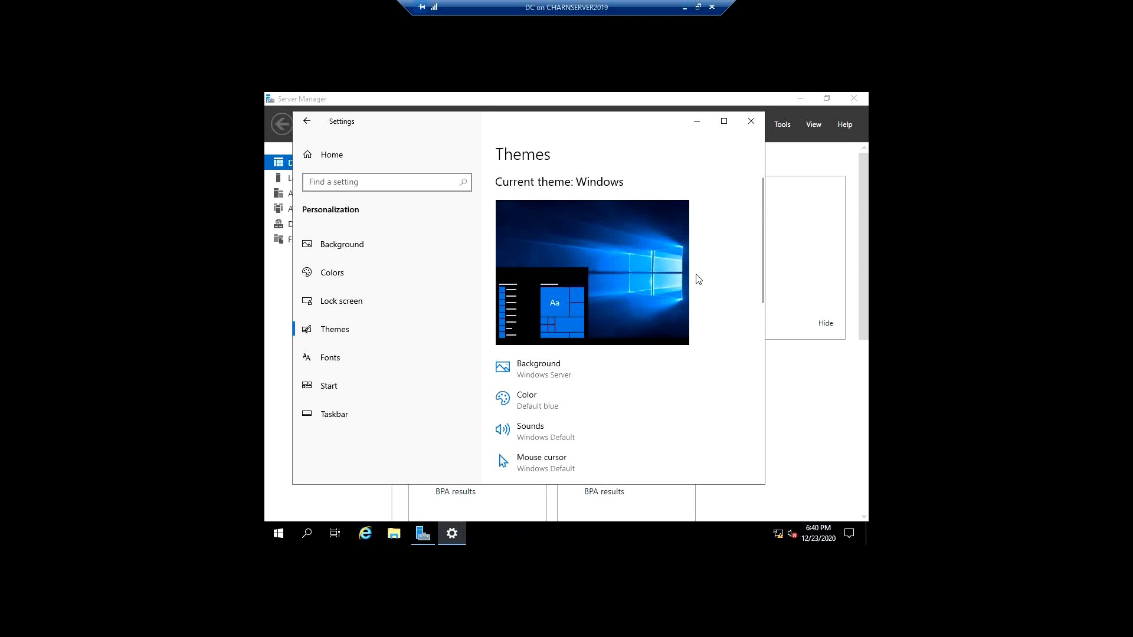
{"action": "left_click", "coordinate": [750, 122]}
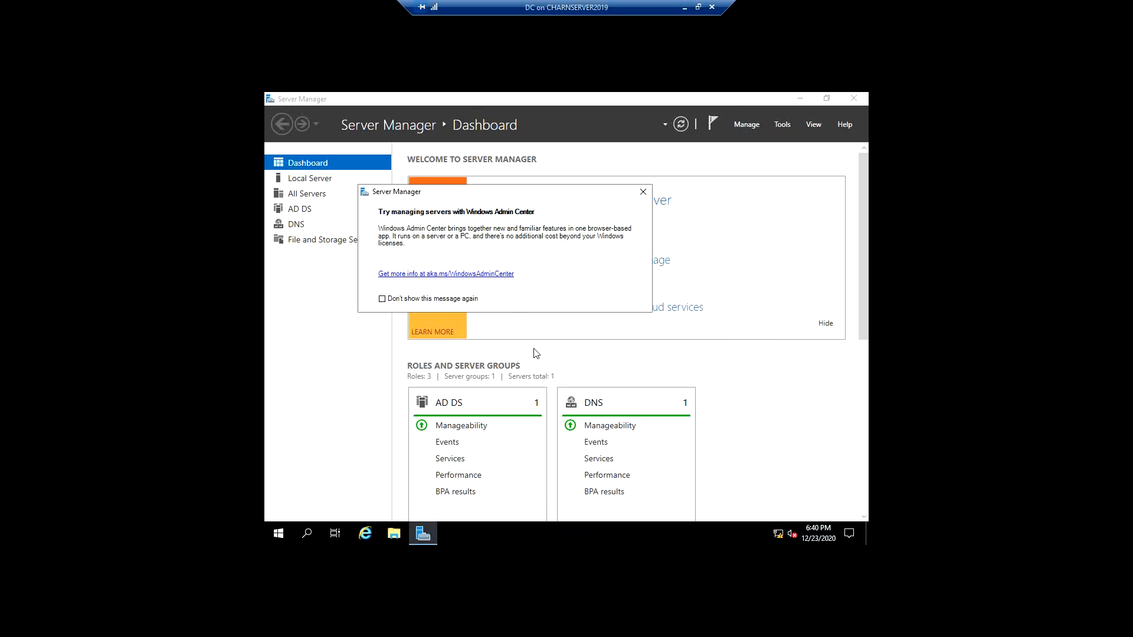
- Sign out of the domain user's account and sign back in to the CHARN domain as Administrator with the account password
{"action": "left_click", "coordinate": [280, 535]}
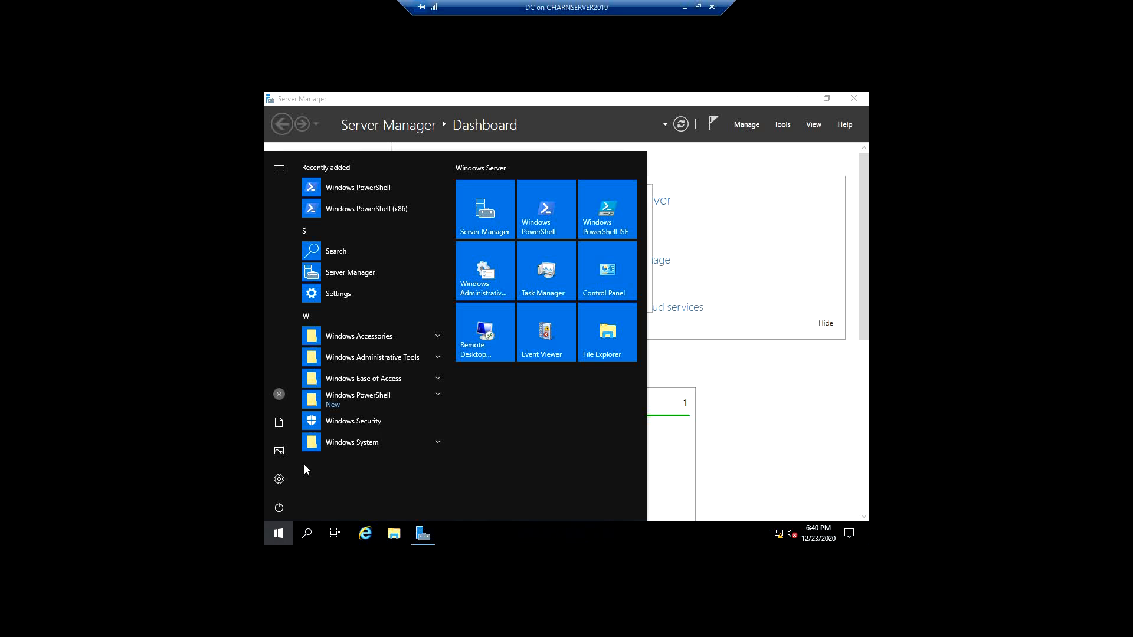
{"action": "left_click", "coordinate": [283, 387]}
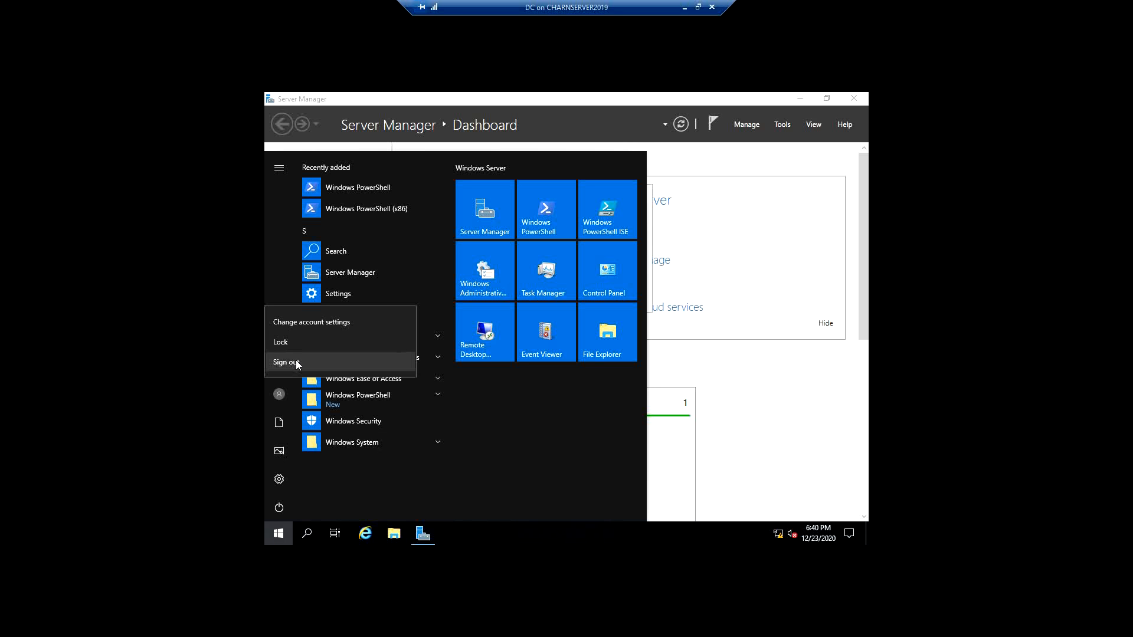
{"action": "left_click", "coordinate": [295, 360]}
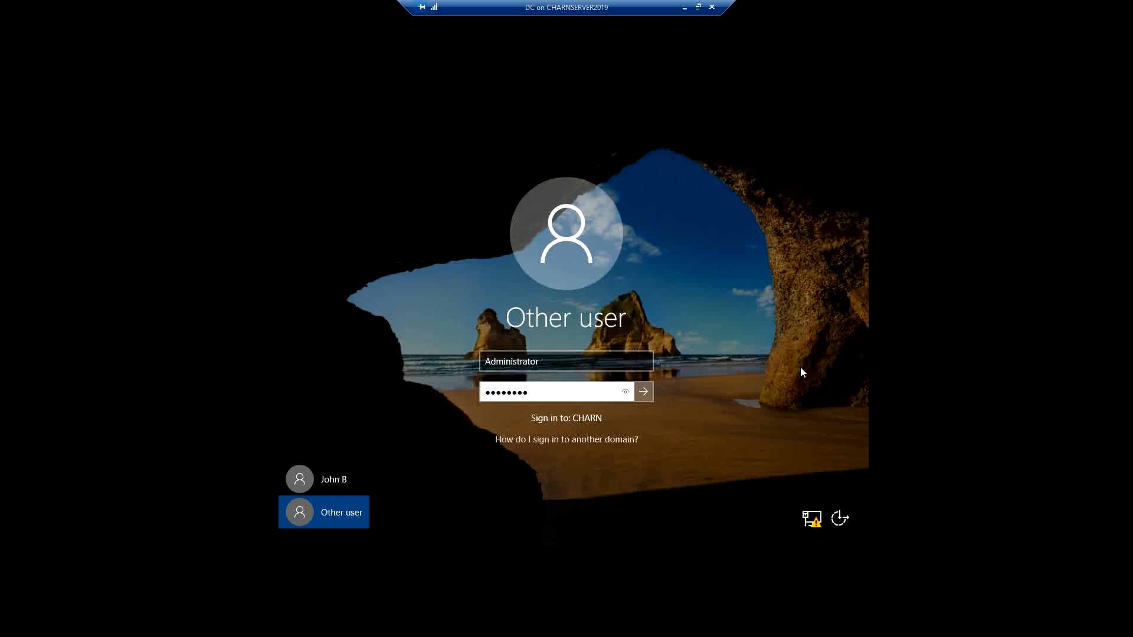
{"action": "left_click", "coordinate": [607, 439]}
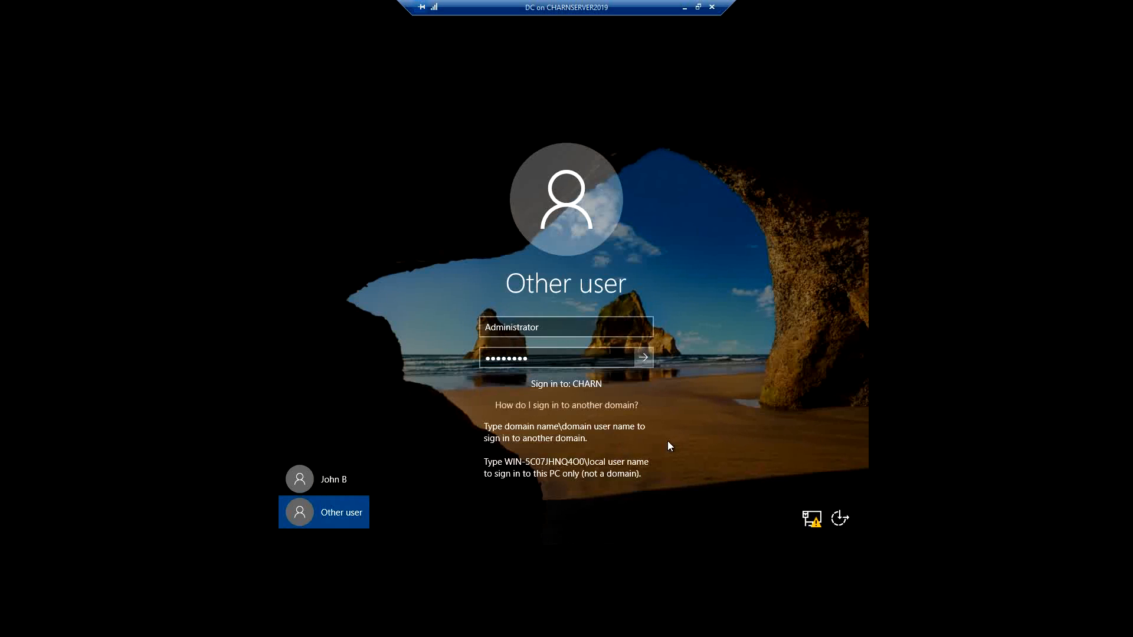
{"action": "left_click", "coordinate": [643, 358]}
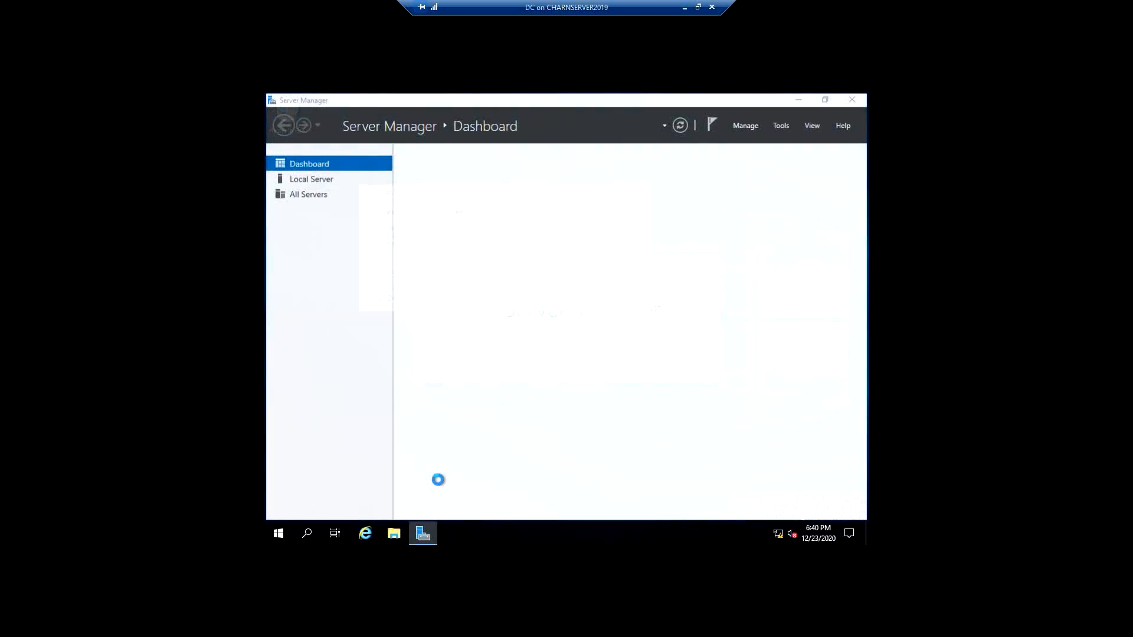
- Open Group Policy Management from Server Manager and dismiss the Windows Admin Center notice
{"action": "left_click", "coordinate": [783, 124]}
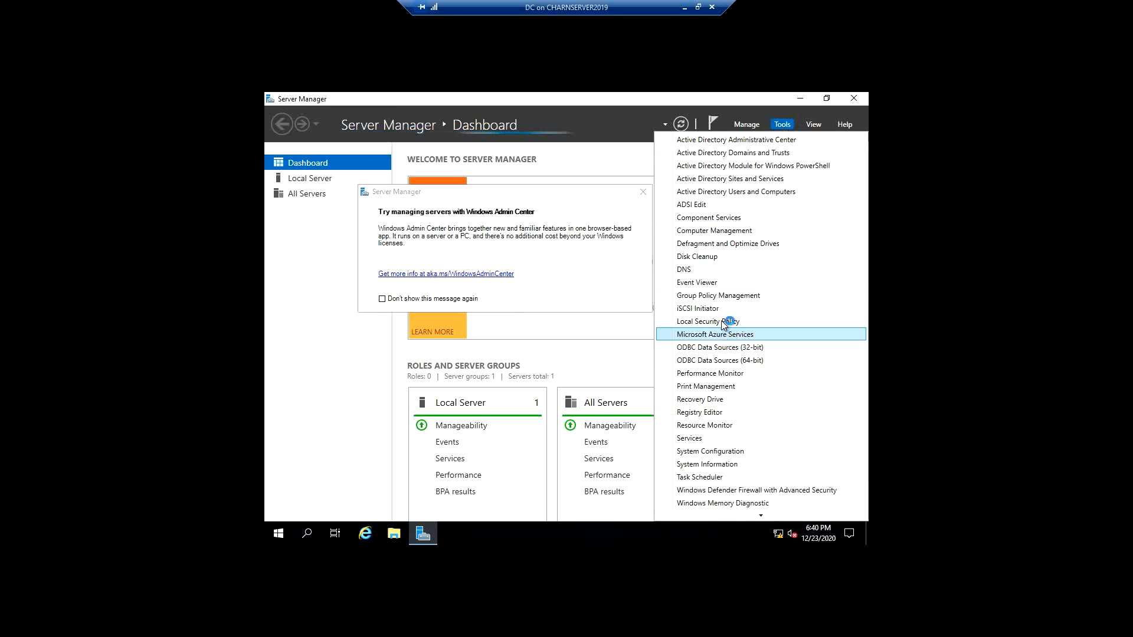
{"action": "left_click", "coordinate": [735, 298]}
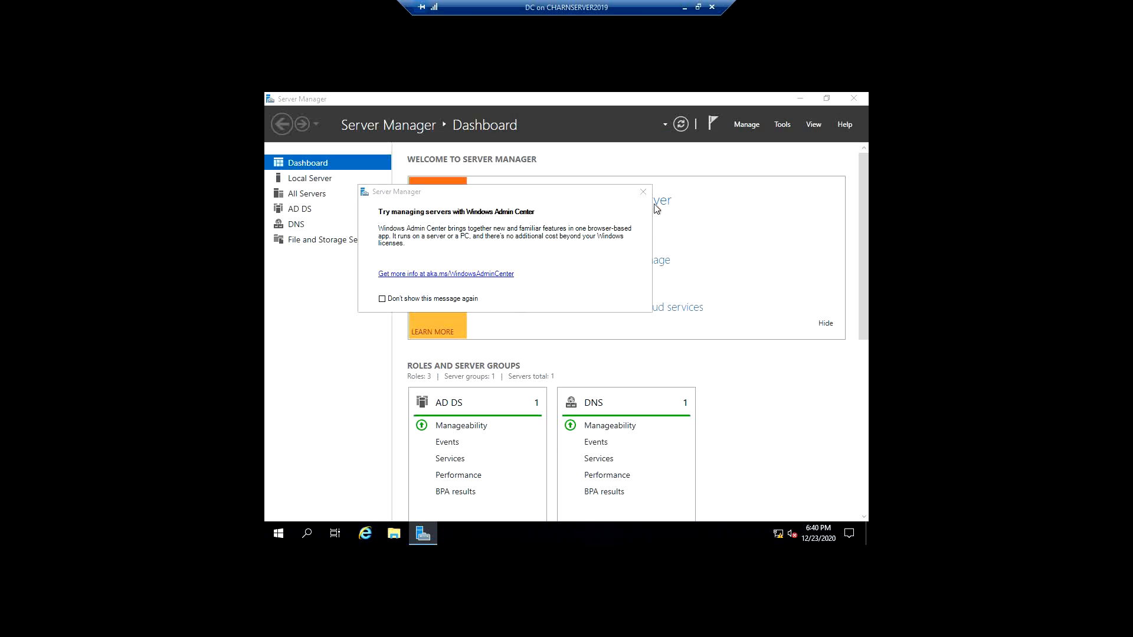
{"action": "left_click", "coordinate": [643, 192]}
{"action": "left_click", "coordinate": [452, 535]}
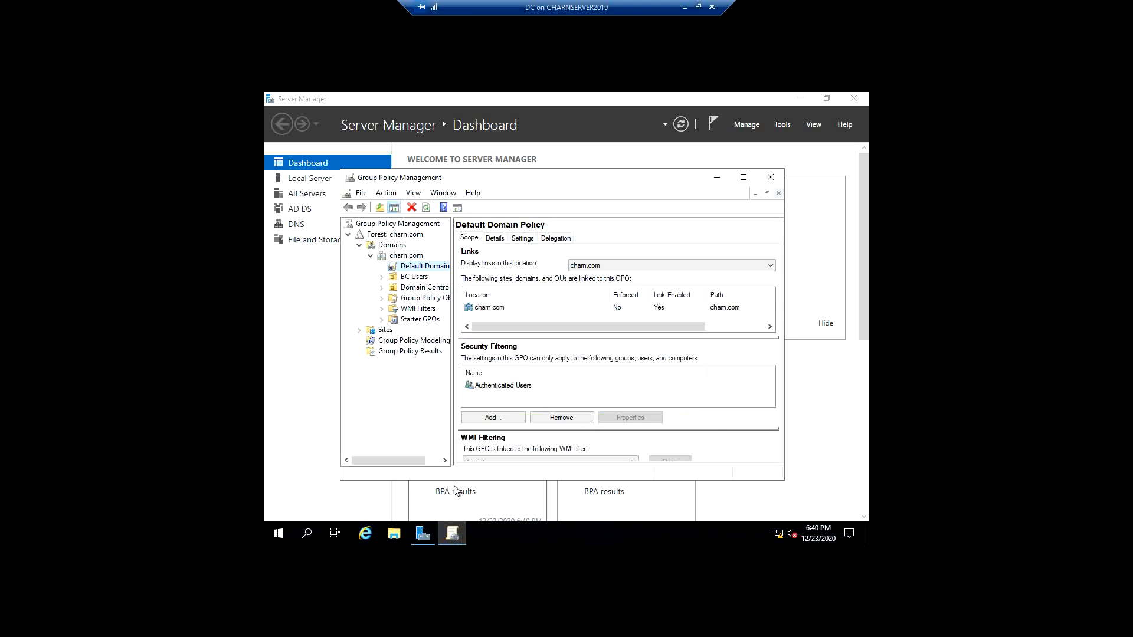
- Expand the BC Users OU and check which GPOs are linked to it and to its Vancouver sub-OU
{"action": "left_click", "coordinate": [415, 277]}
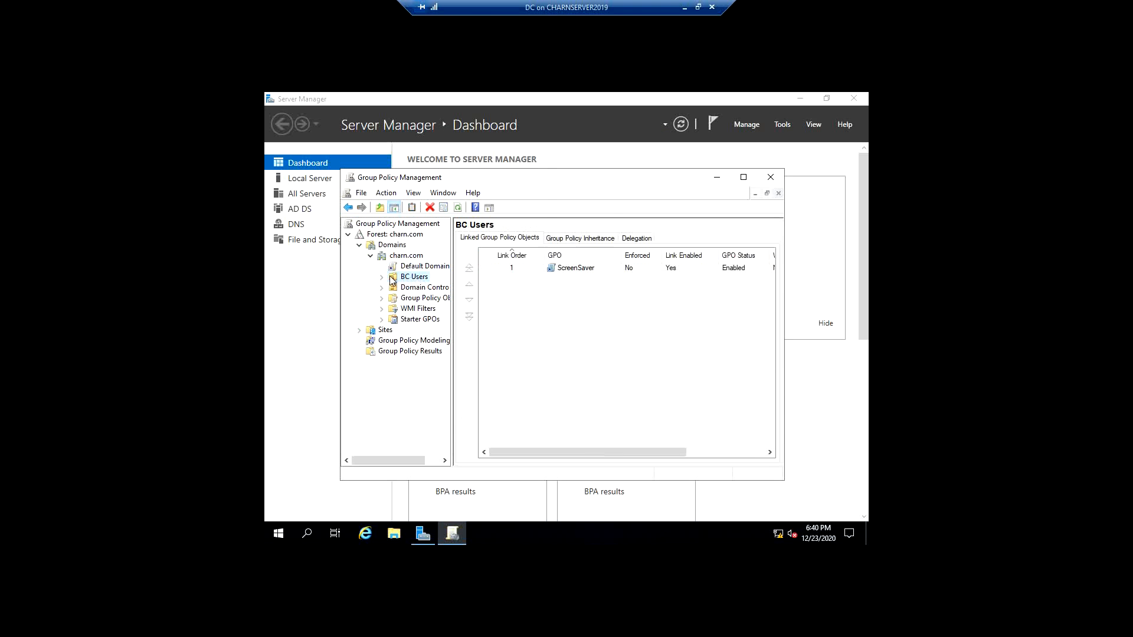
{"action": "left_click", "coordinate": [382, 278]}
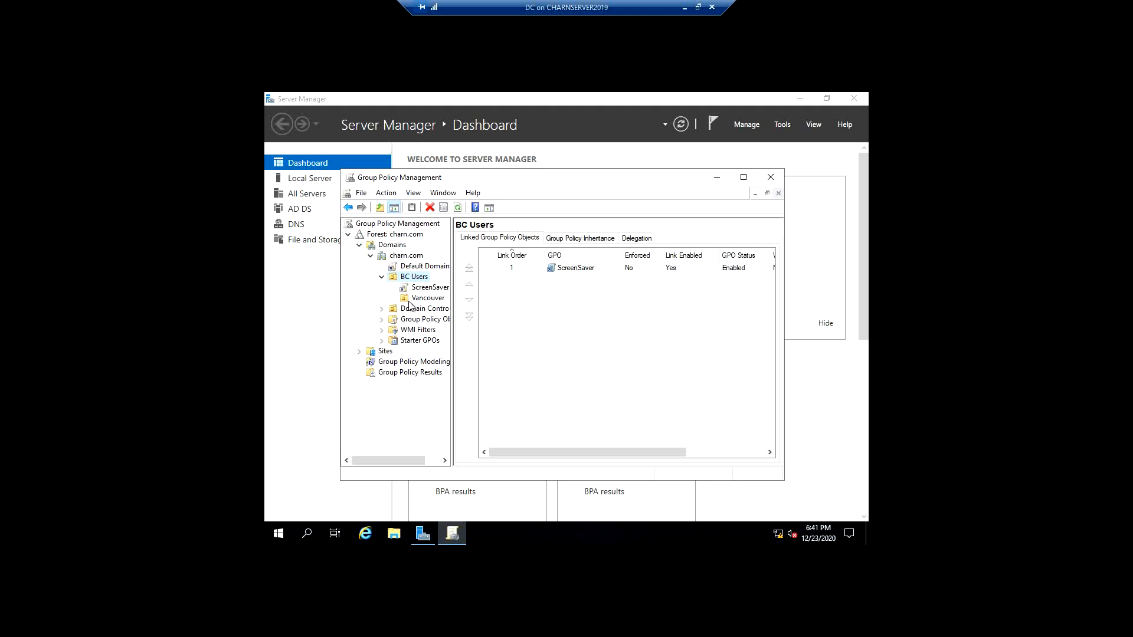
{"action": "left_click", "coordinate": [409, 301]}
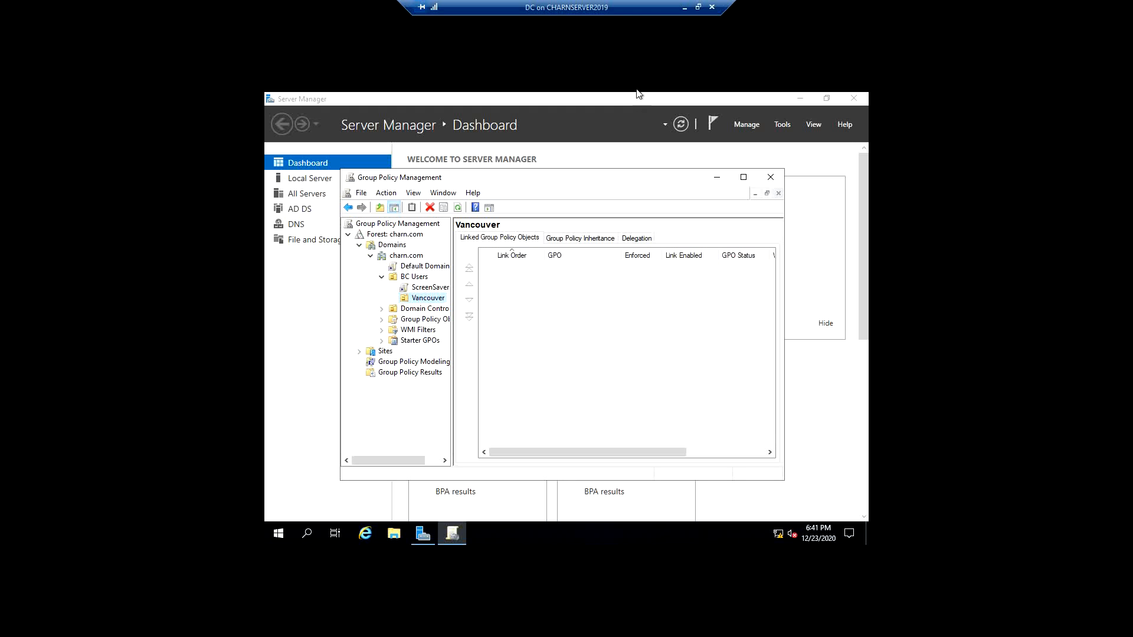
- Block Group Policy inheritance on the Vancouver OU under BC Users
{"action": "left_click", "coordinate": [420, 278]}
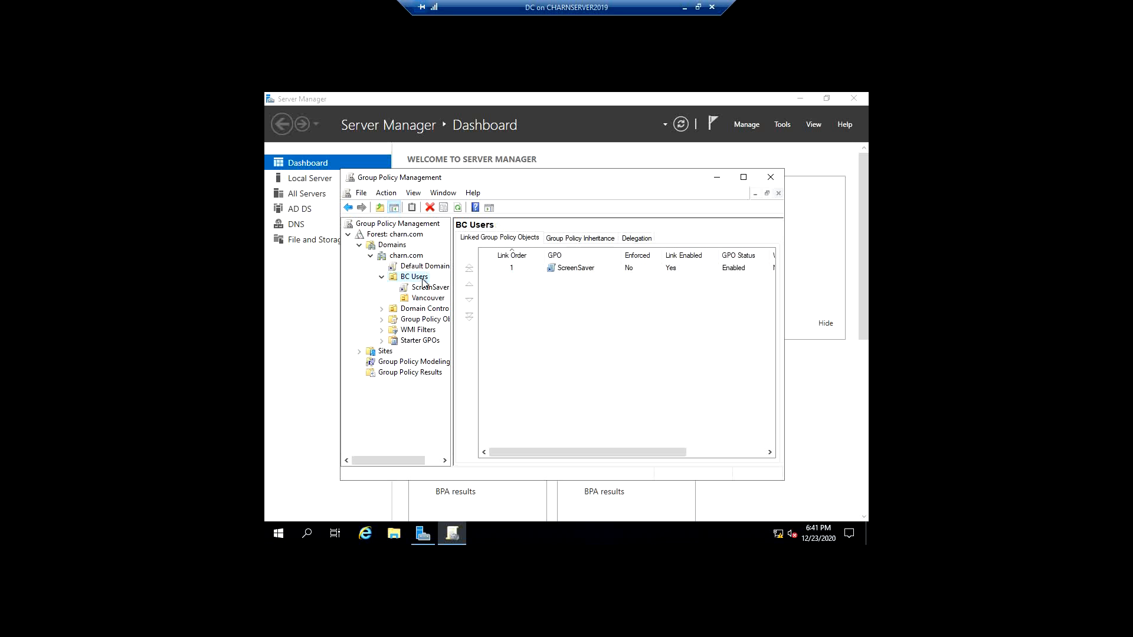
{"action": "right_click", "coordinate": [426, 298]}
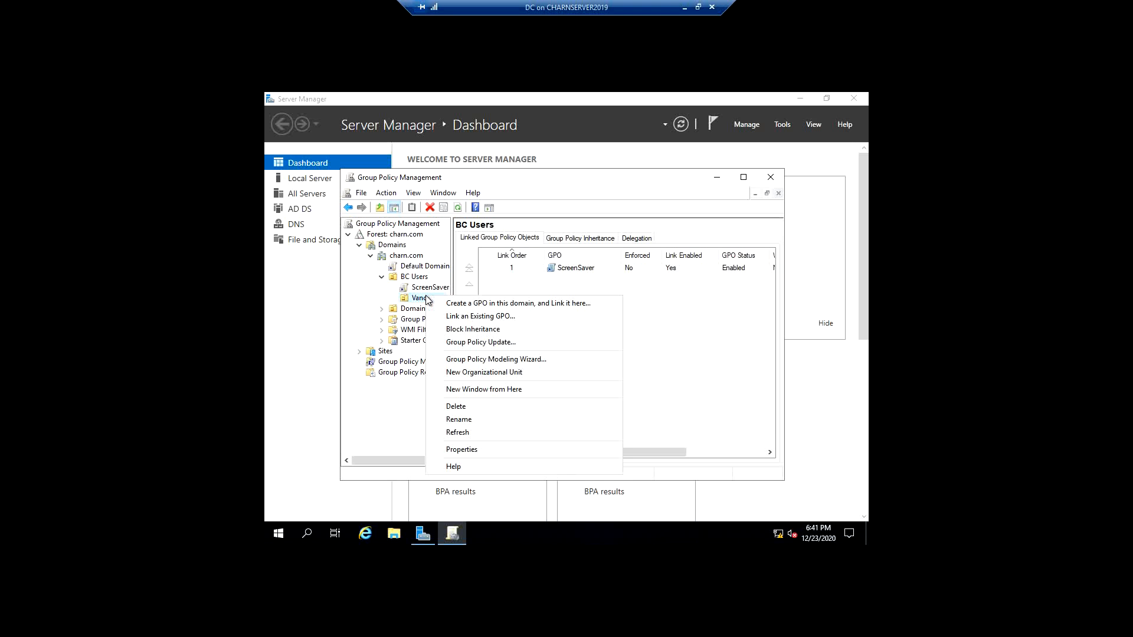
{"action": "left_click", "coordinate": [458, 331]}
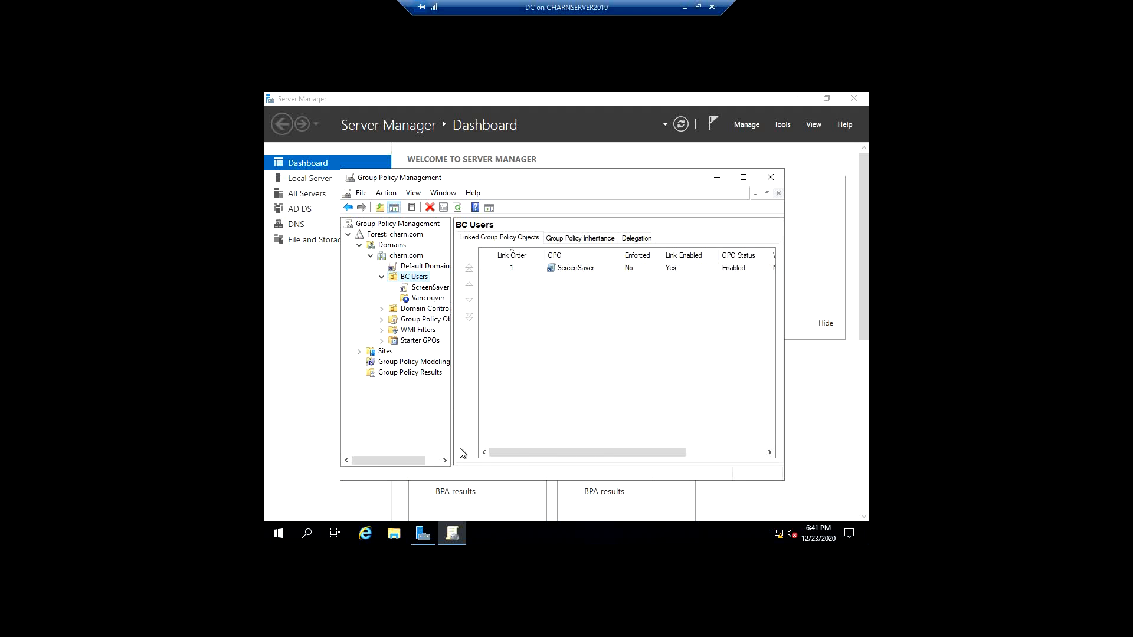
- Open Command Prompt and force a Group Policy refresh with GPUpdate /force
{"action": "left_click", "coordinate": [284, 533]}
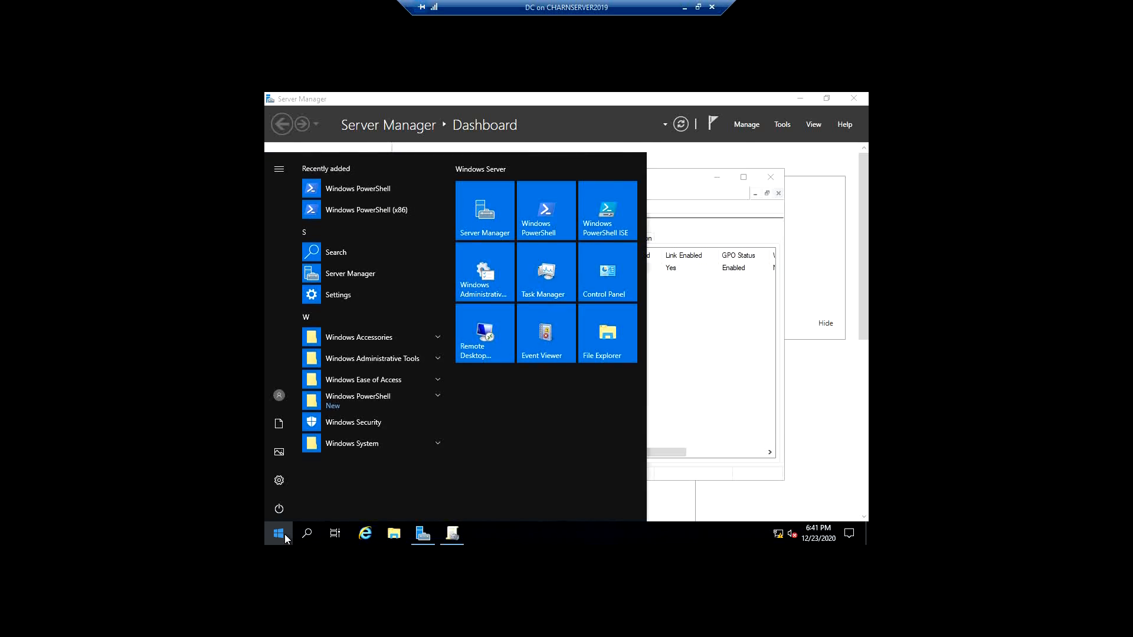
{"action": "type", "text": "cmd"}
{"action": "key", "text": "Return"}
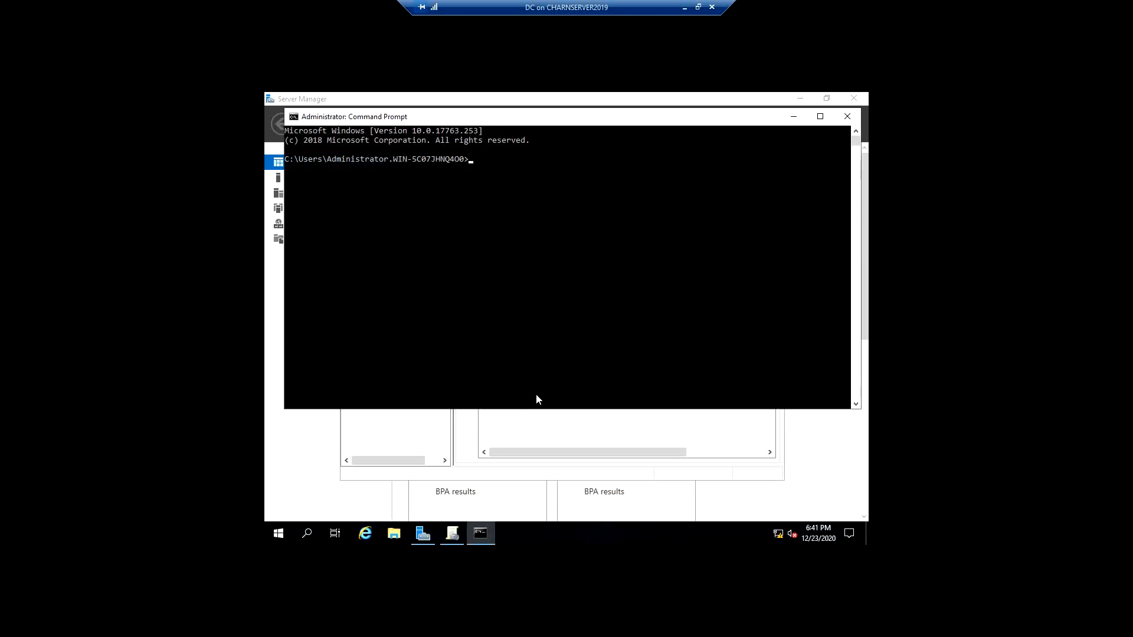
{"action": "type", "text": "GPUpdate /force"}
{"action": "key", "text": "Return"}
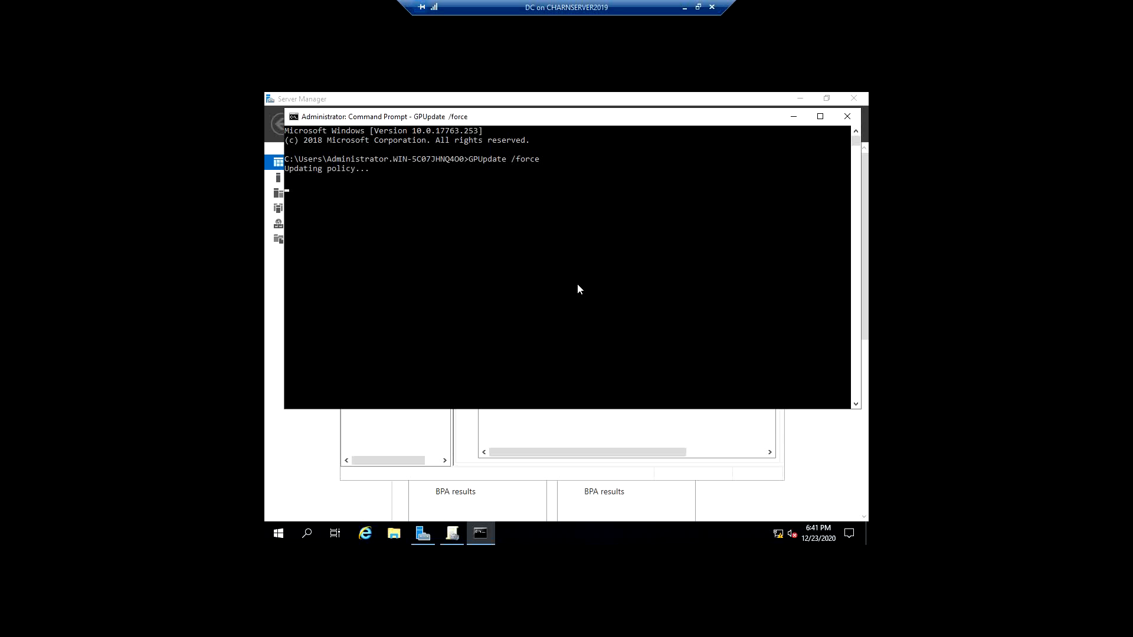
{"action": "left_click", "coordinate": [464, 178]}
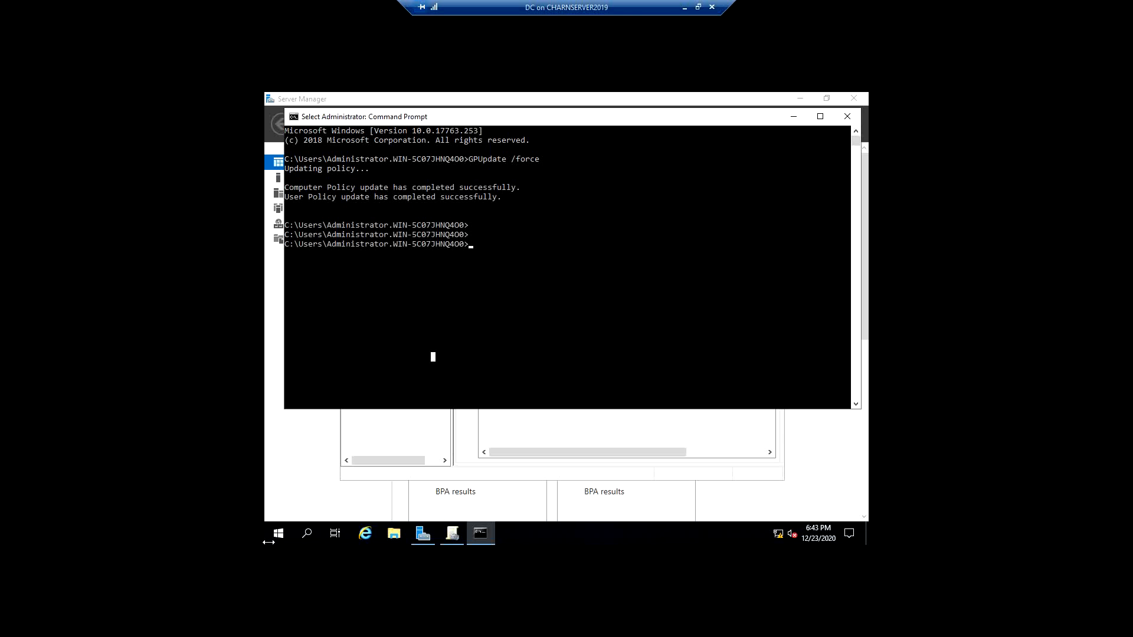
- Sign out of the Administrator session and sign in with the domain user account
{"action": "left_click", "coordinate": [279, 531]}
{"action": "left_click", "coordinate": [277, 395]}
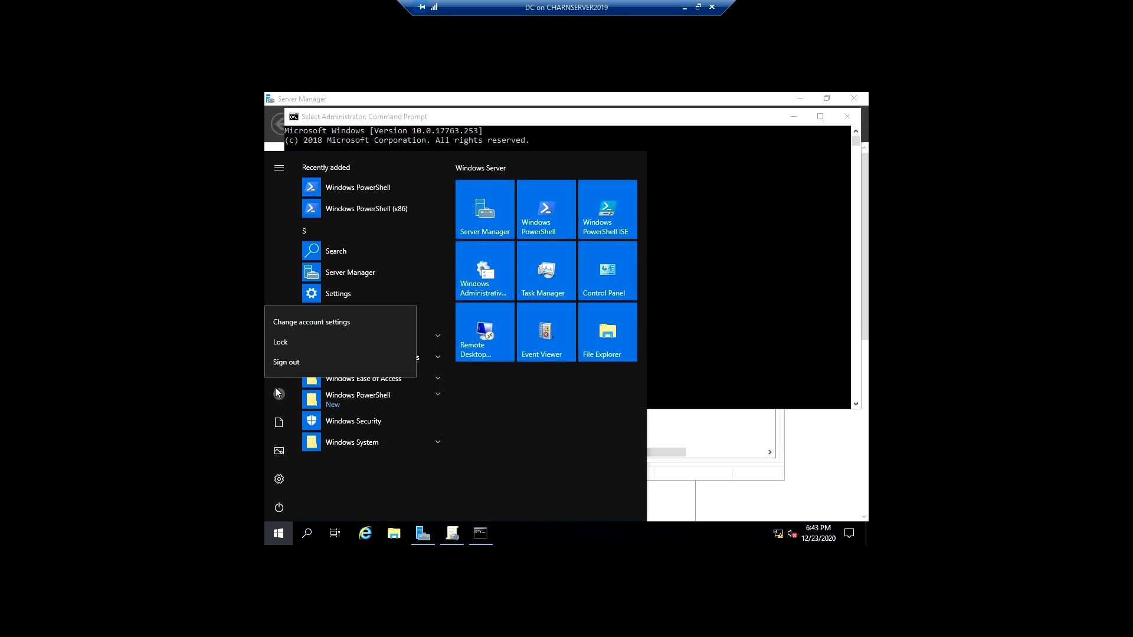
{"action": "left_click", "coordinate": [299, 361]}
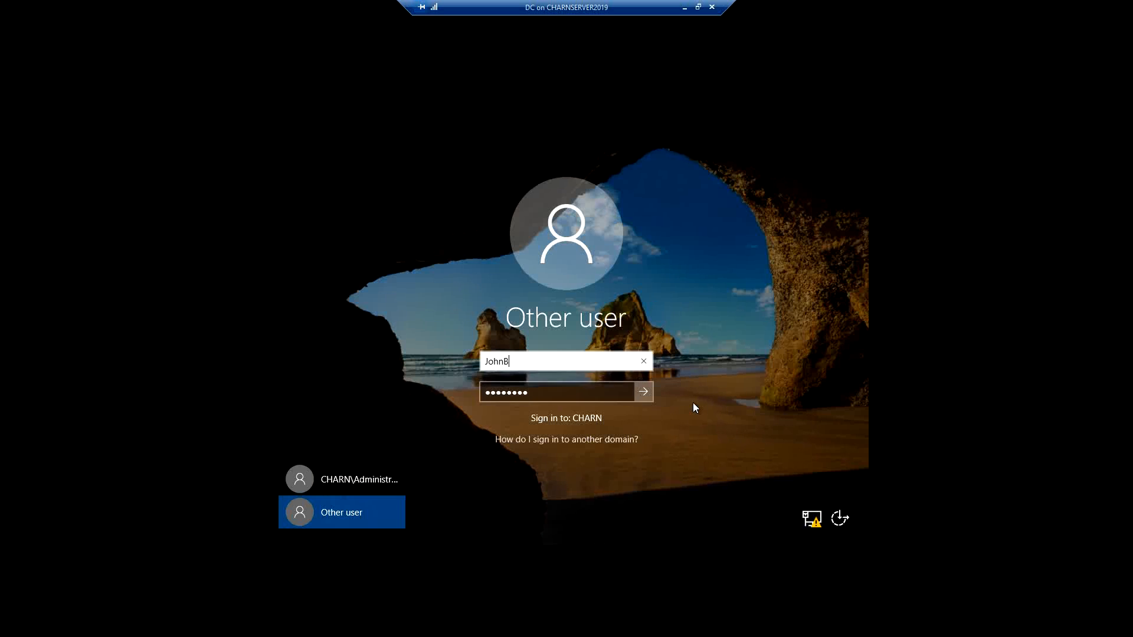
{"action": "key", "text": "Return"}
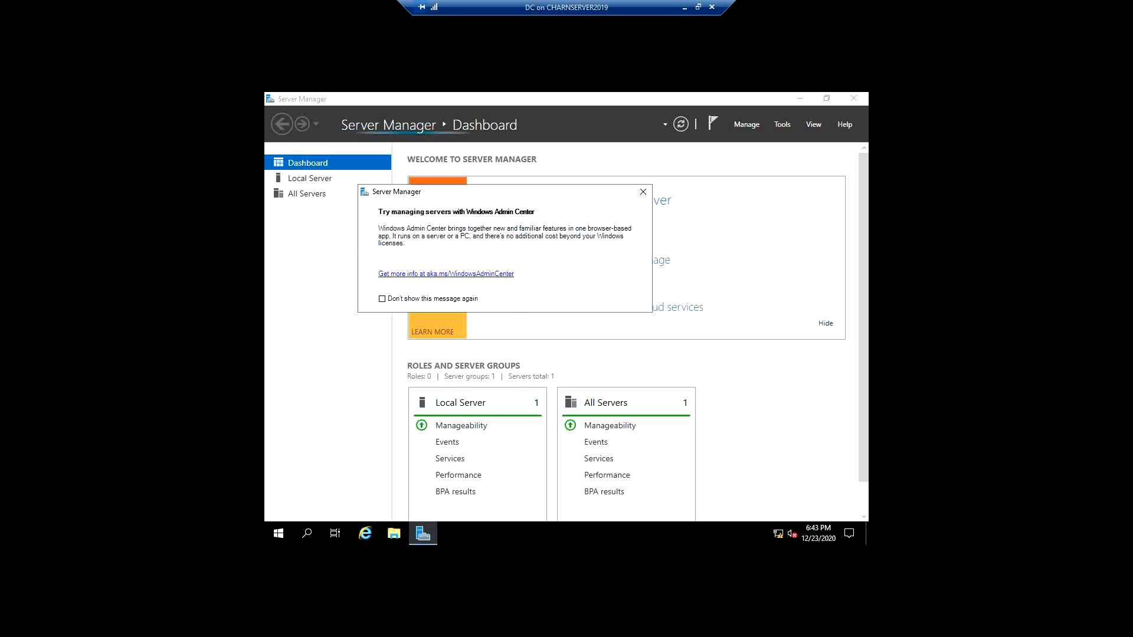
- Open the Personalization settings and check whether the Background and Colors options can be changed for this user
{"action": "left_click", "coordinate": [278, 534]}
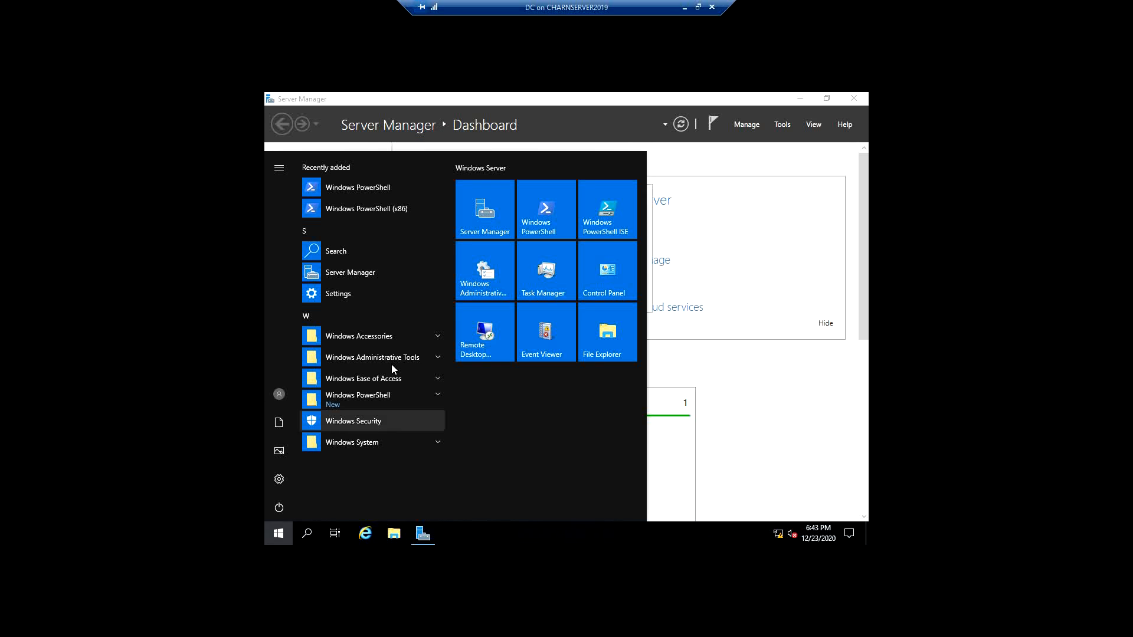
{"action": "left_click", "coordinate": [345, 292]}
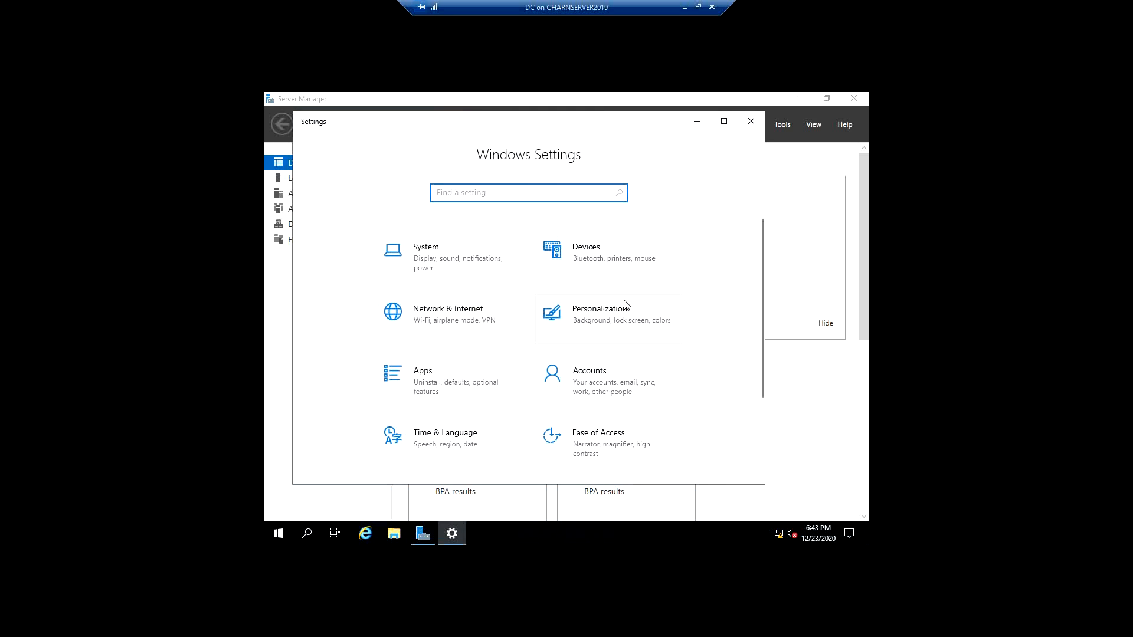
{"action": "left_click", "coordinate": [626, 304]}
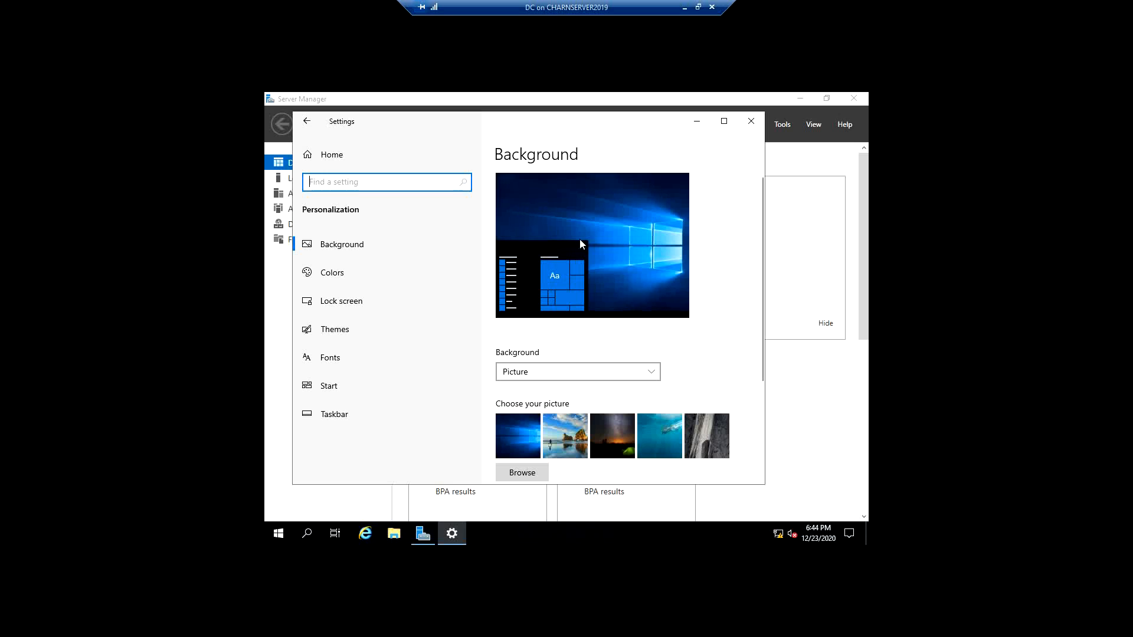
{"action": "left_click", "coordinate": [544, 372]}
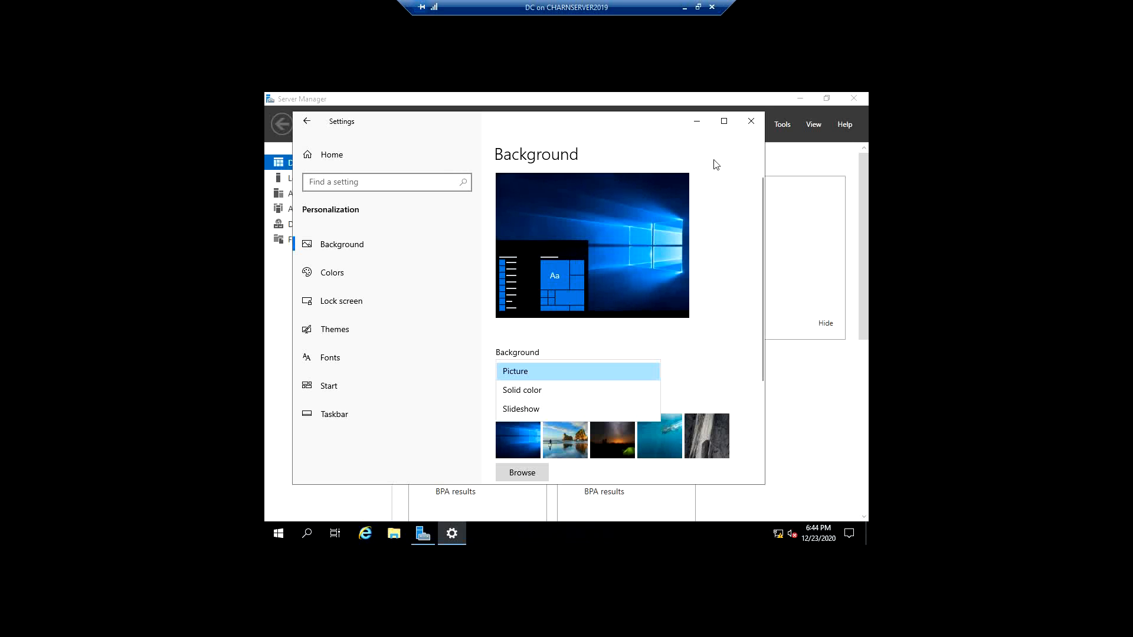
{"action": "left_click", "coordinate": [339, 264]}
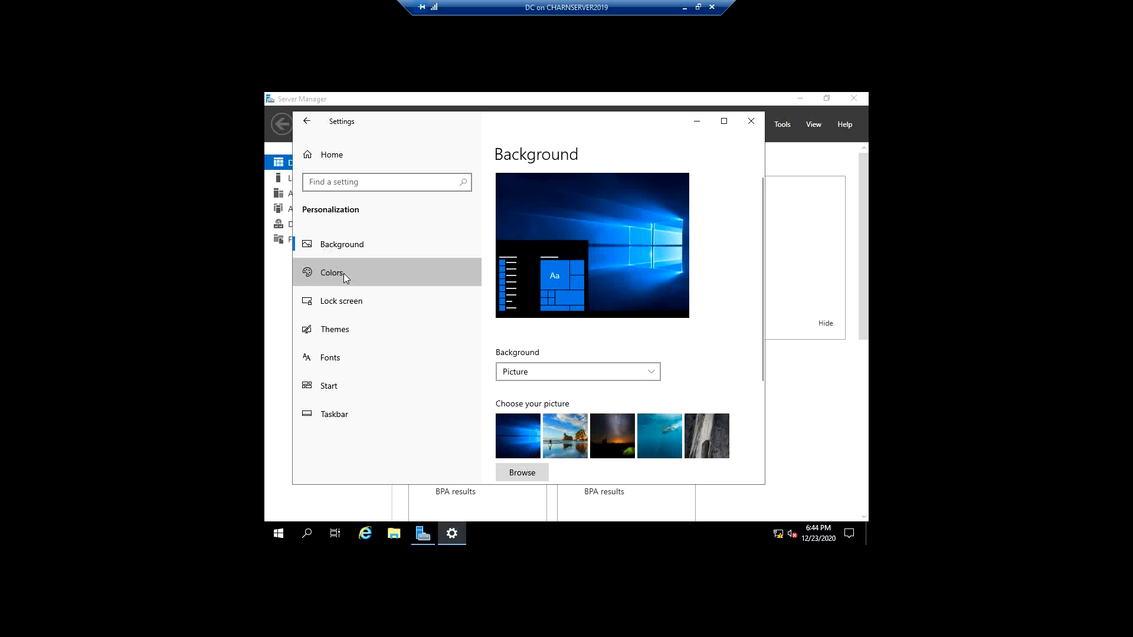
{"action": "left_click", "coordinate": [344, 274]}
{"action": "scroll", "coordinate": [664, 340], "scroll_direction": "down", "scroll_amount": 5}
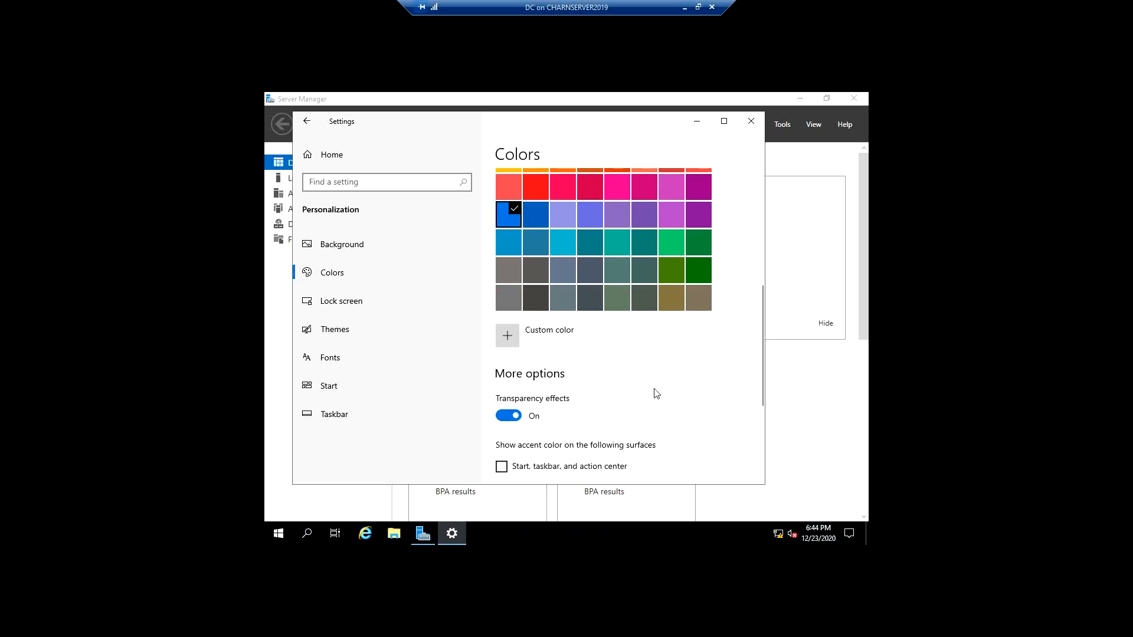
{"action": "scroll", "coordinate": [655, 392], "scroll_direction": "down", "scroll_amount": 2}
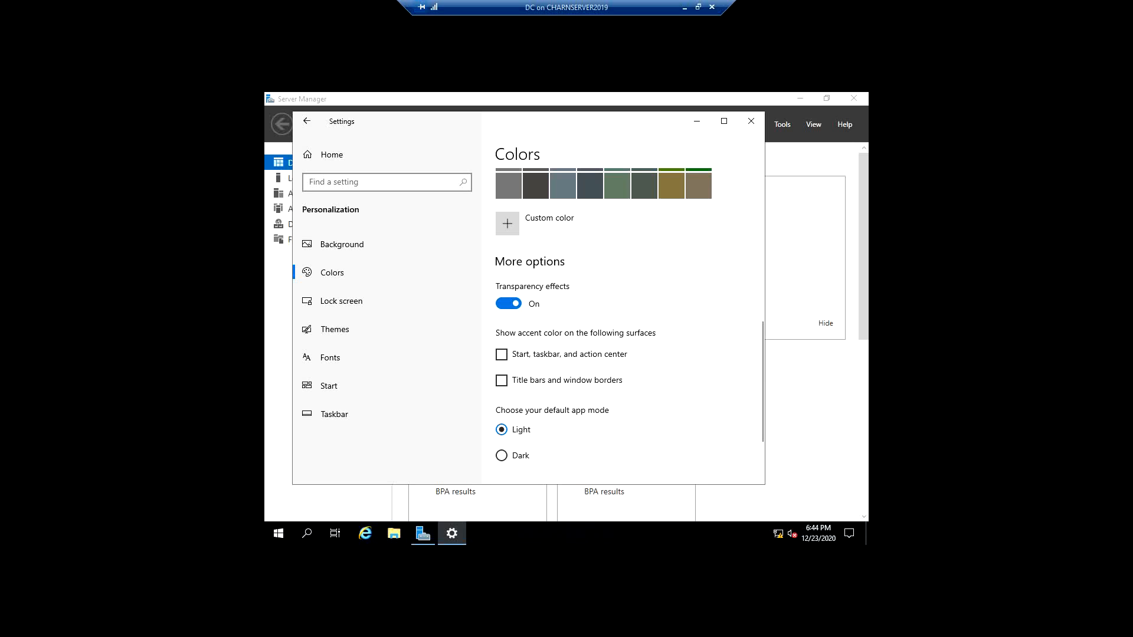
- Sign out of the domain user's session and return to the Administrator account
{"action": "left_click", "coordinate": [278, 533]}
{"action": "left_click", "coordinate": [279, 393]}
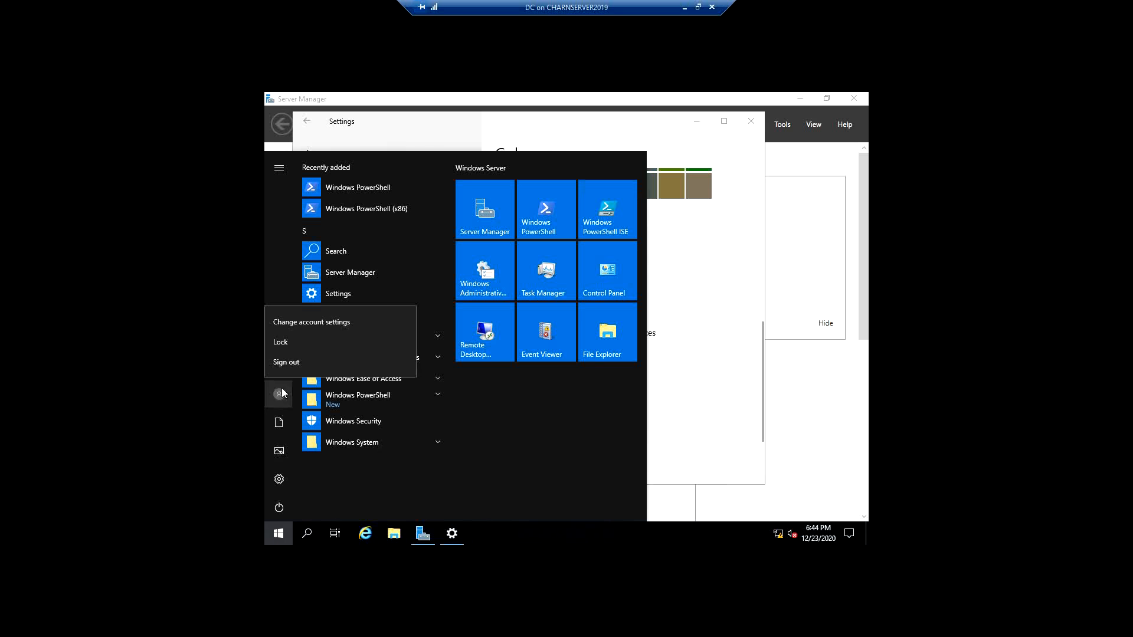
{"action": "left_click", "coordinate": [286, 362]}
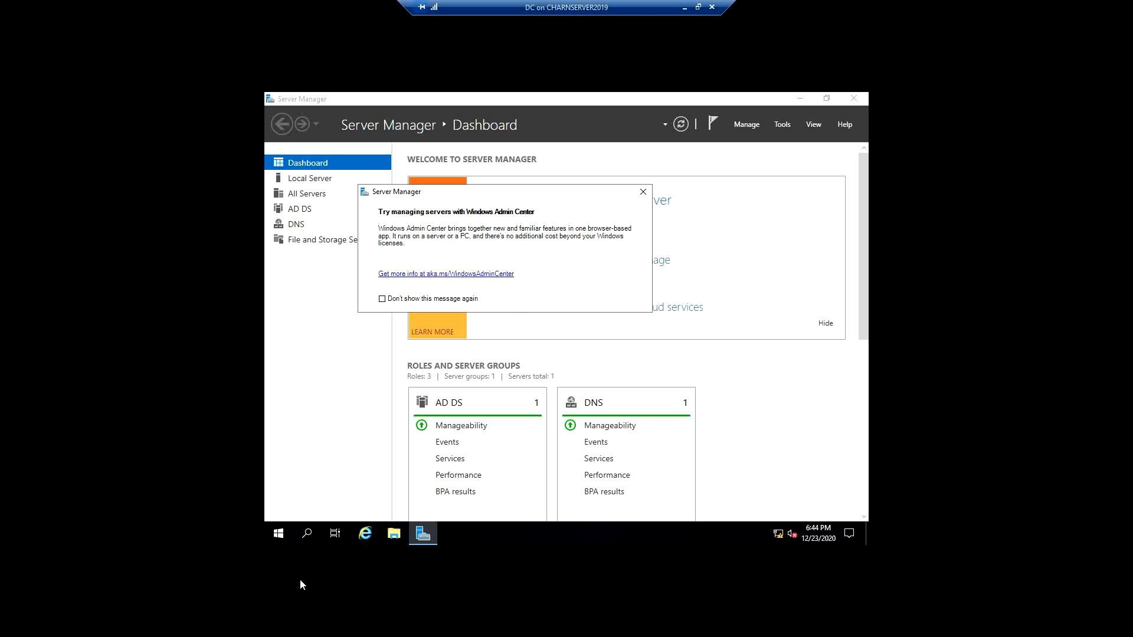
- Open Group Policy Management from Server Manager
{"action": "left_click", "coordinate": [275, 536]}
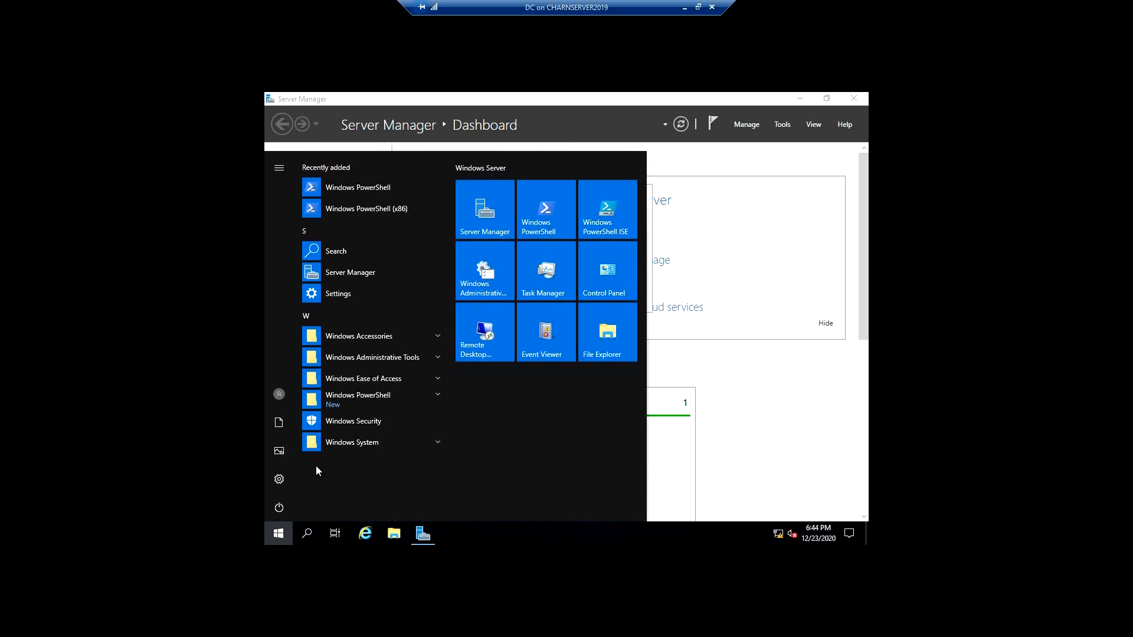
{"action": "left_click", "coordinate": [784, 126]}
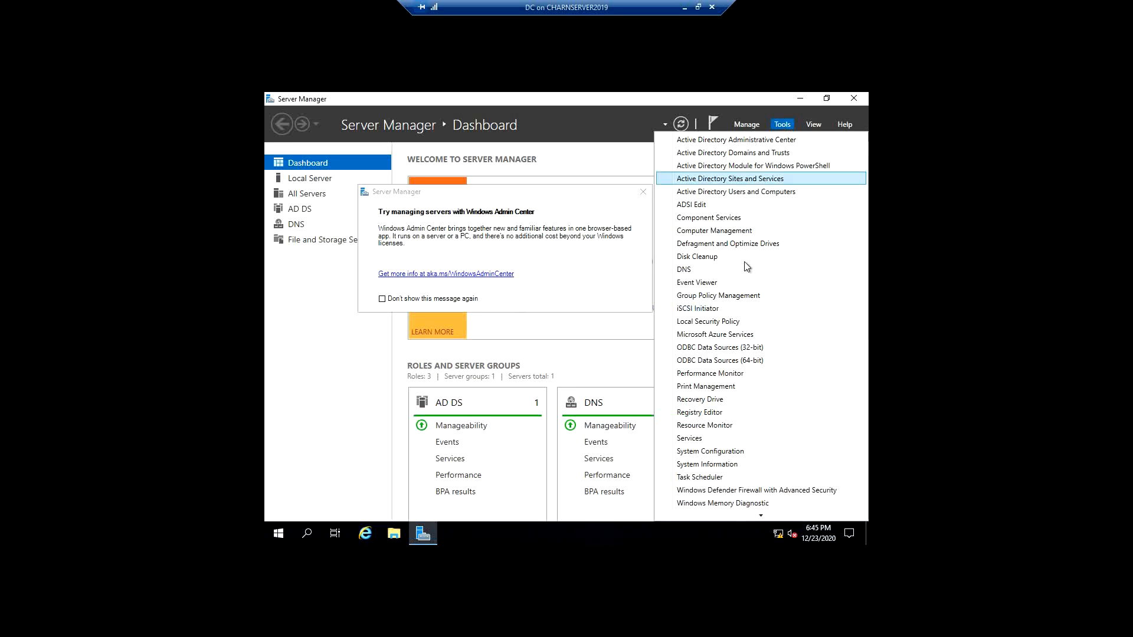
{"action": "left_click", "coordinate": [732, 295]}
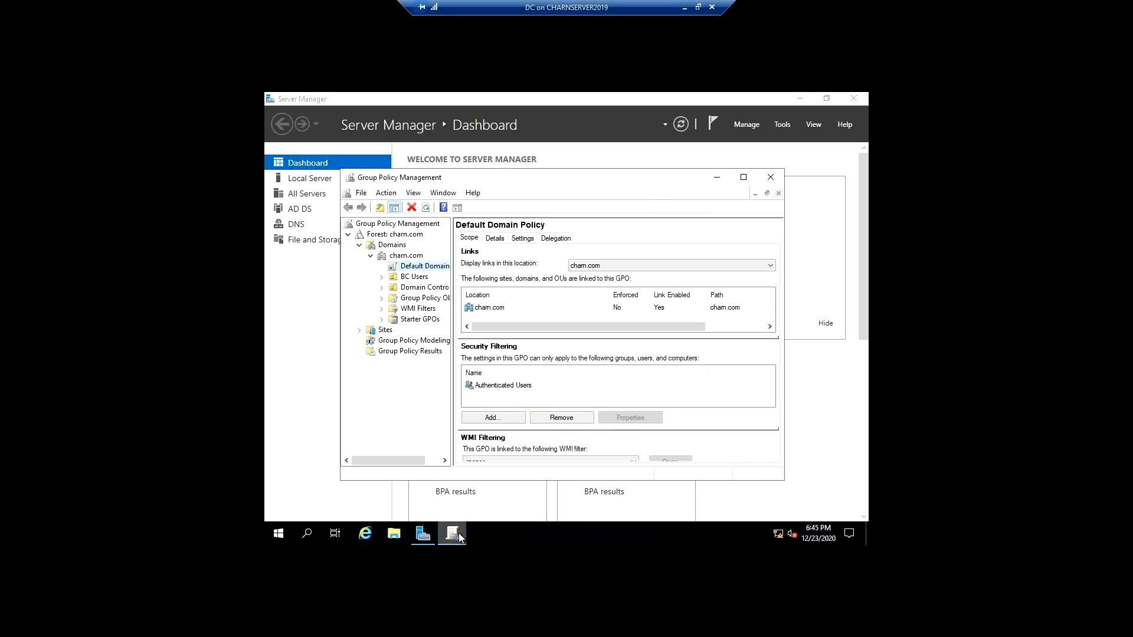
- Check the Enforced and Link Enabled options of the Default Domain Policy and of the ScreenSaver GPO under BC Users
{"action": "right_click", "coordinate": [419, 271]}
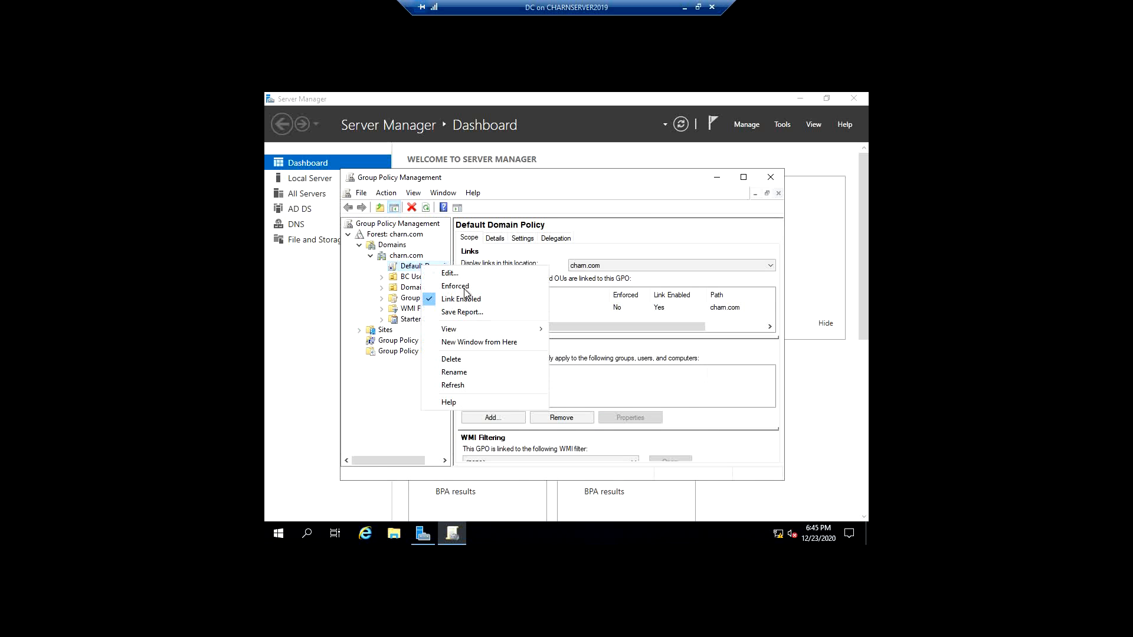
{"action": "left_click", "coordinate": [382, 277]}
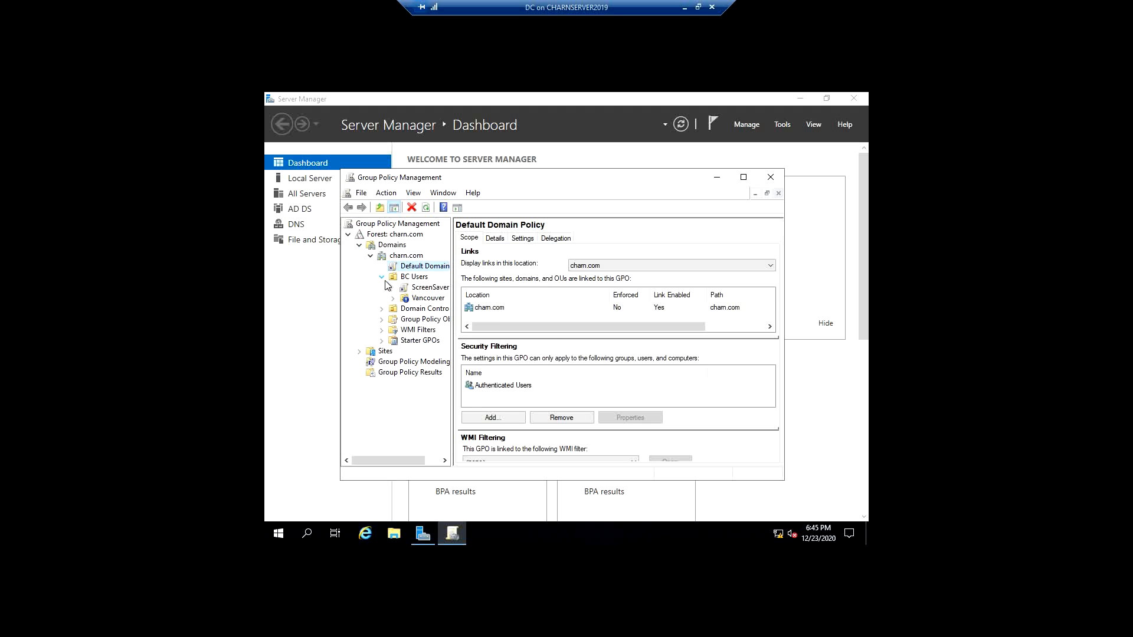
{"action": "right_click", "coordinate": [412, 286]}
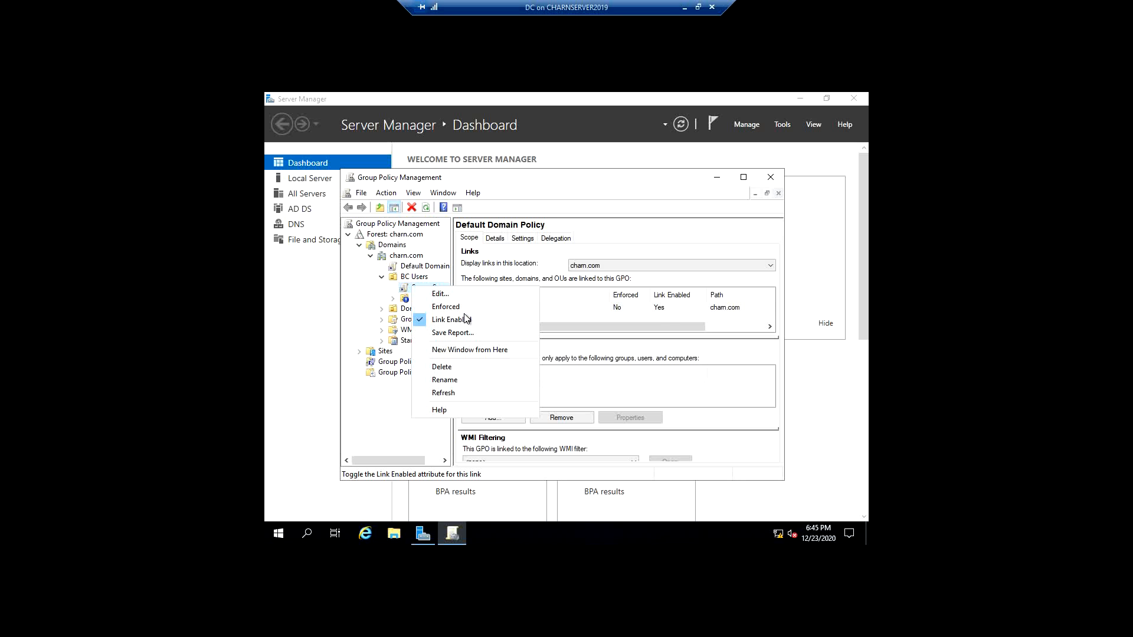
{"action": "left_click", "coordinate": [509, 275]}
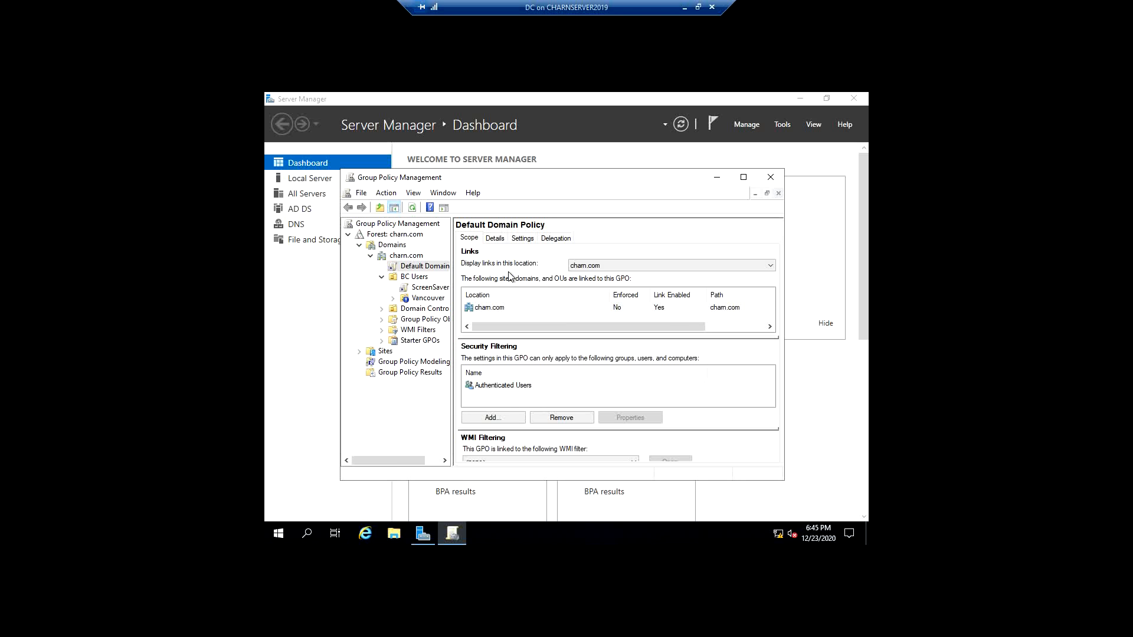
- Enforce the ScreenSaver GPO link under BC Users and turn the enforcement off again
{"action": "right_click", "coordinate": [439, 287]}
{"action": "left_click", "coordinate": [473, 307]}
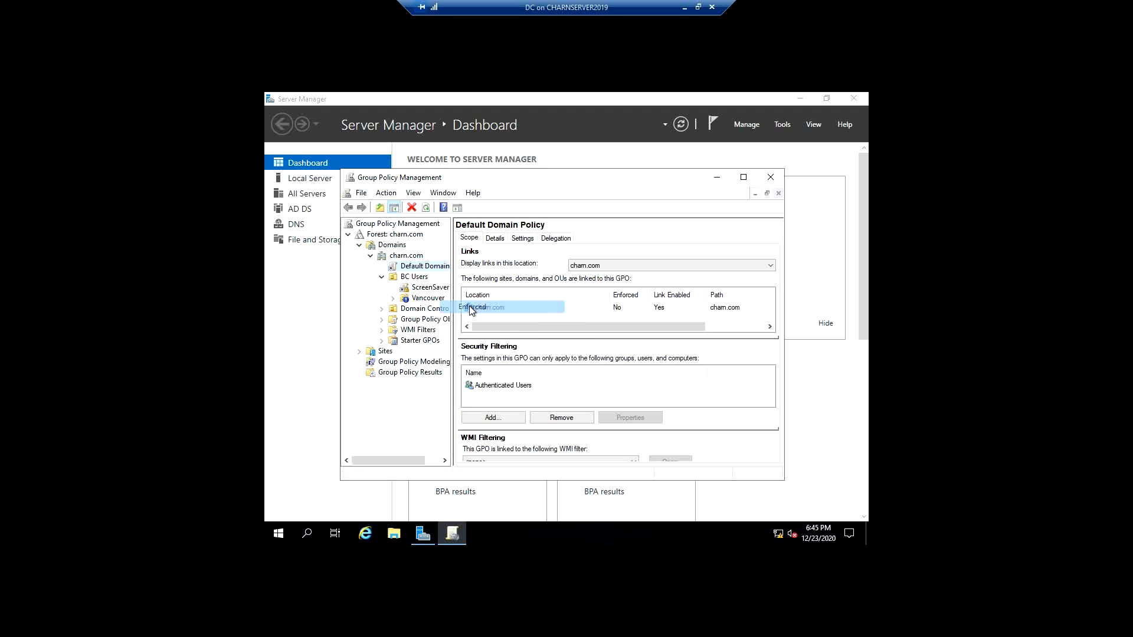
{"action": "right_click", "coordinate": [425, 288]}
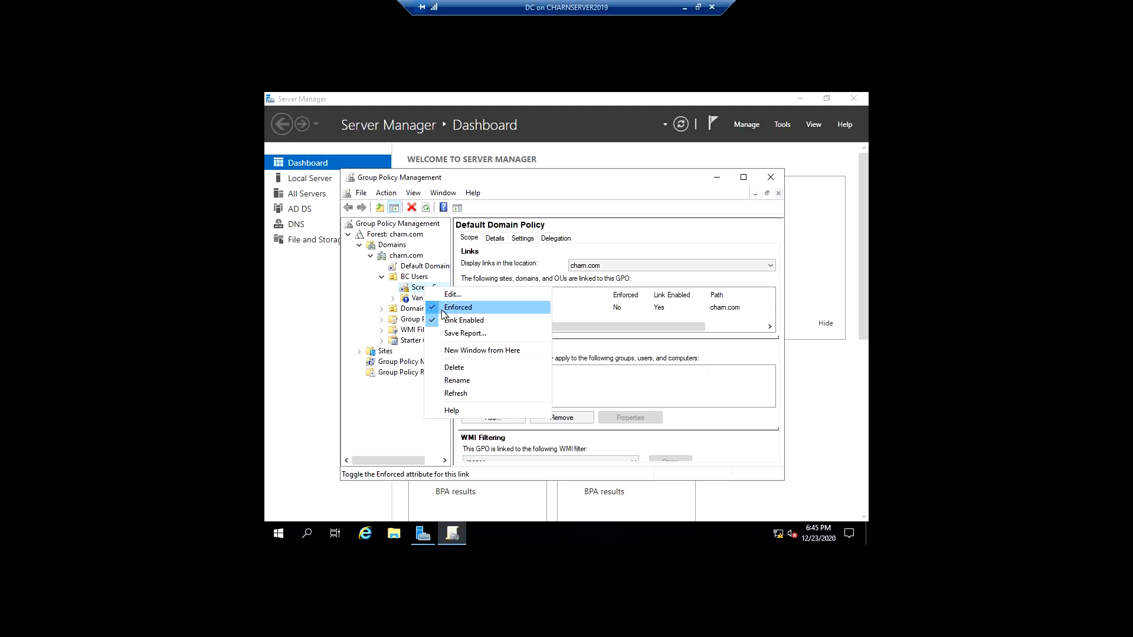
{"action": "left_click", "coordinate": [441, 310]}
{"action": "right_click", "coordinate": [421, 289]}
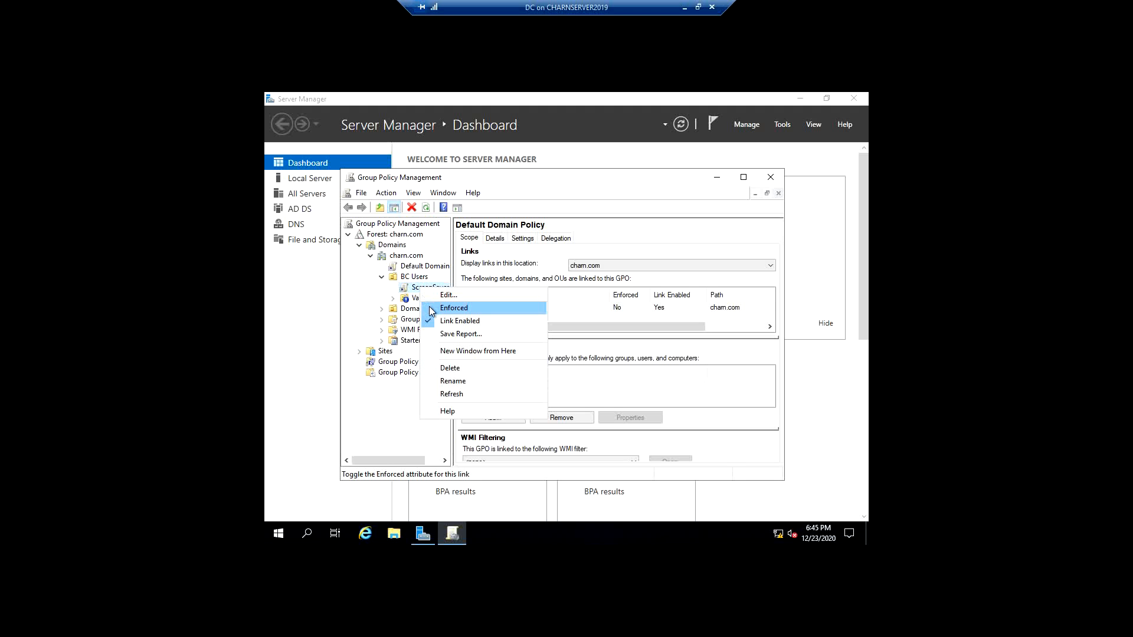
{"action": "left_click", "coordinate": [585, 285]}
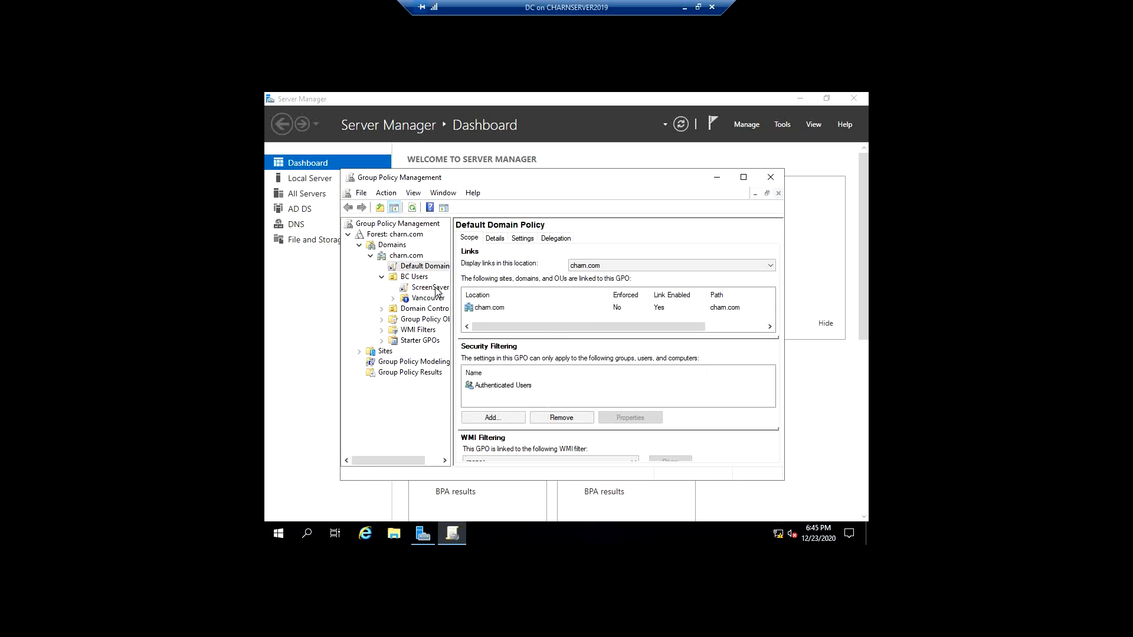
- Examine the link order of the GPOs linked to the BC Users OU and their precedence in its Group Policy inheritance
{"action": "key", "text": "Down"}
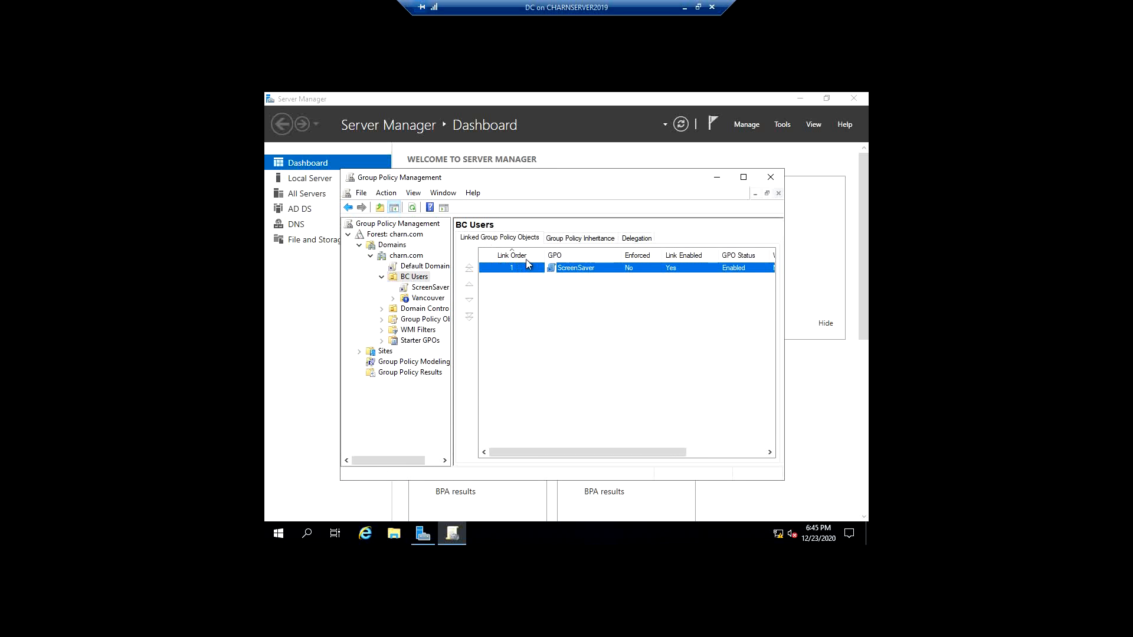
{"action": "left_click", "coordinate": [524, 310]}
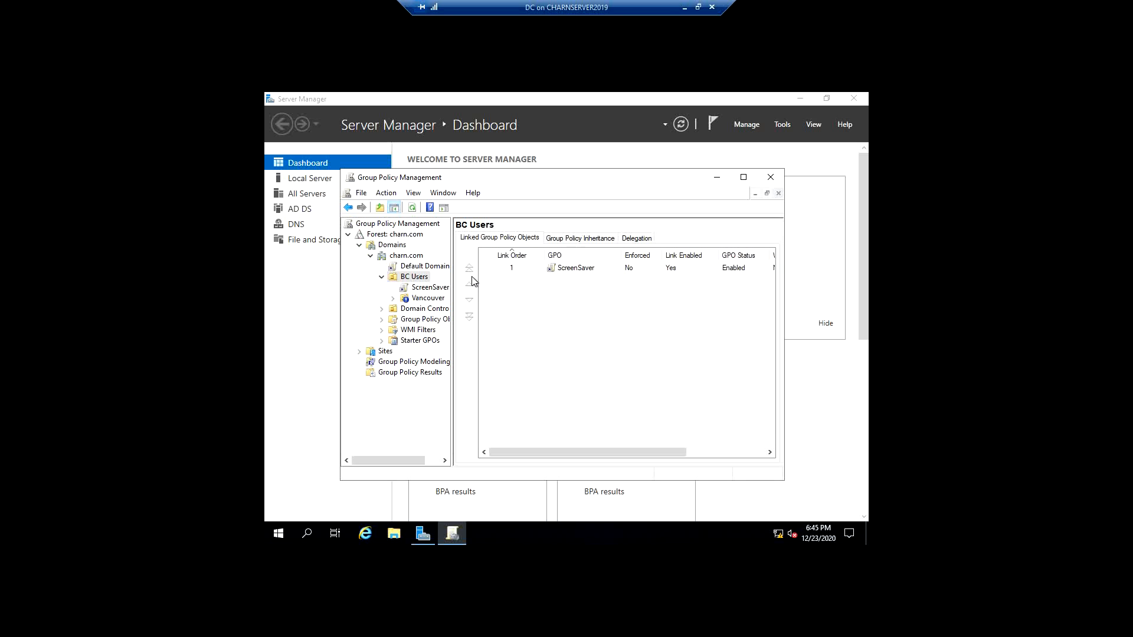
{"action": "left_click", "coordinate": [523, 269]}
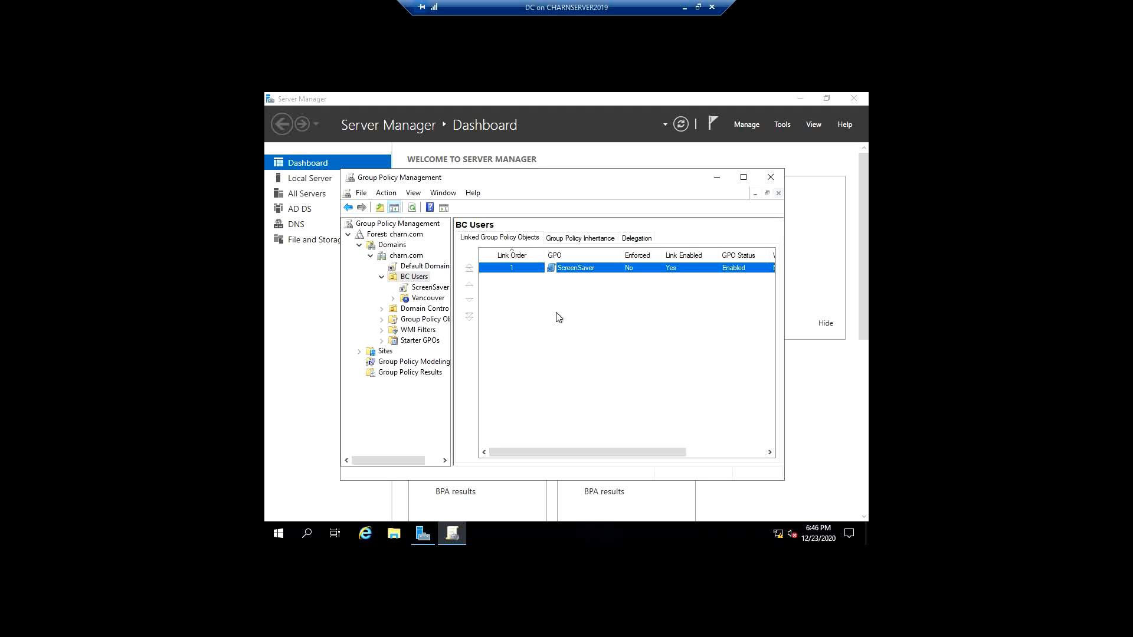
{"action": "left_click", "coordinate": [571, 238]}
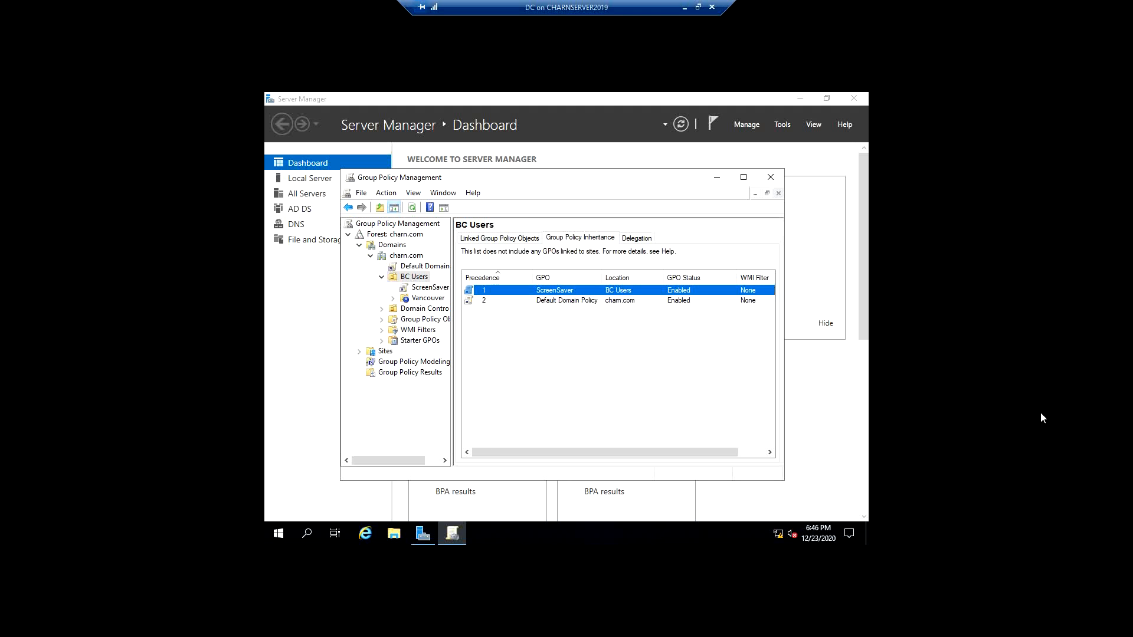
{"action": "left_click", "coordinate": [513, 242]}
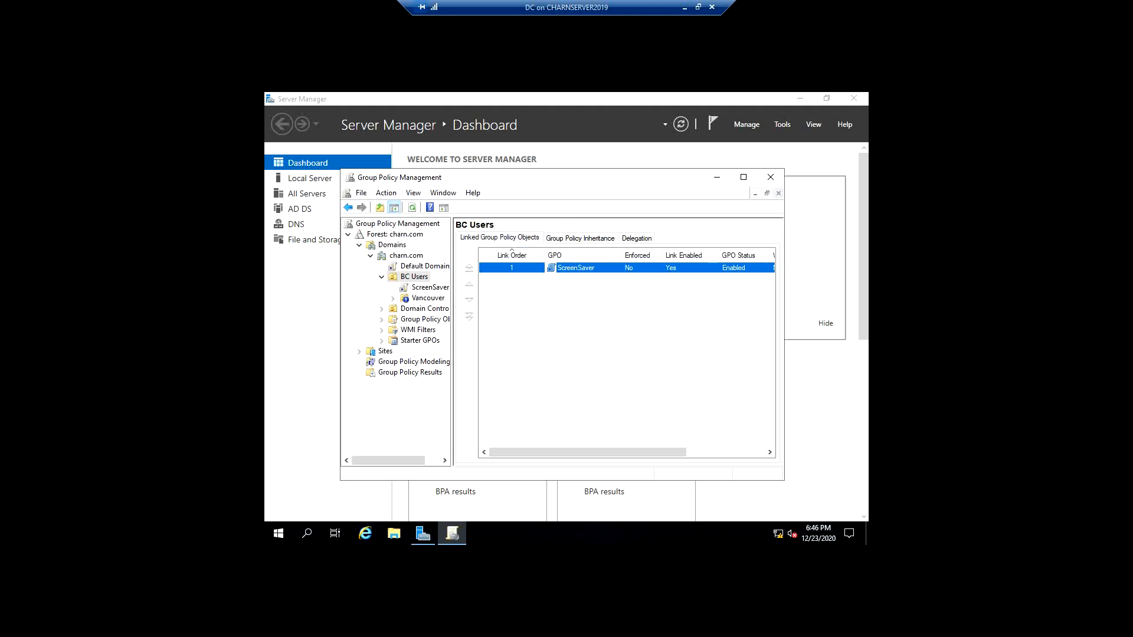
{"action": "left_click", "coordinate": [580, 238]}
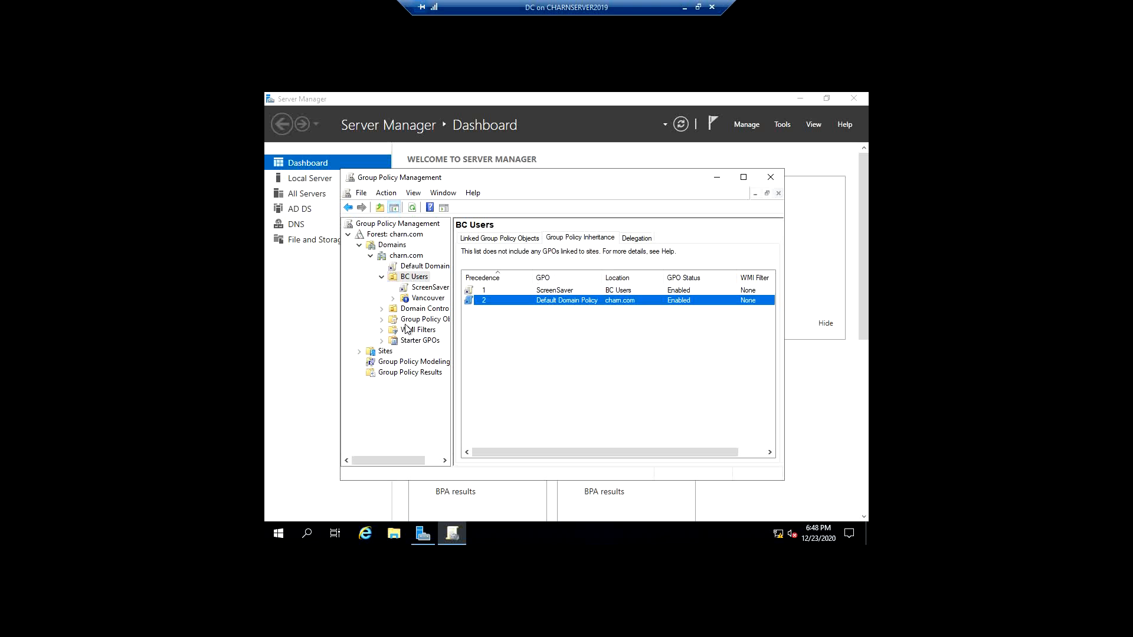
- Try to launch Group Policy Management by searching for "group" in Windows
{"action": "left_click", "coordinate": [278, 532]}
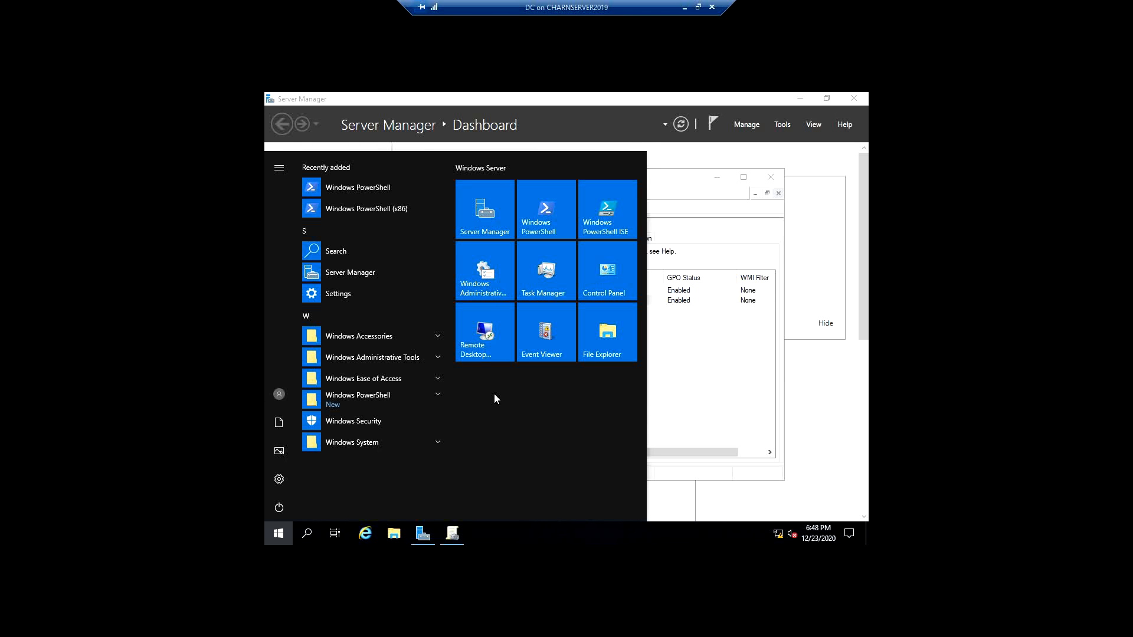
{"action": "type", "text": "group"}
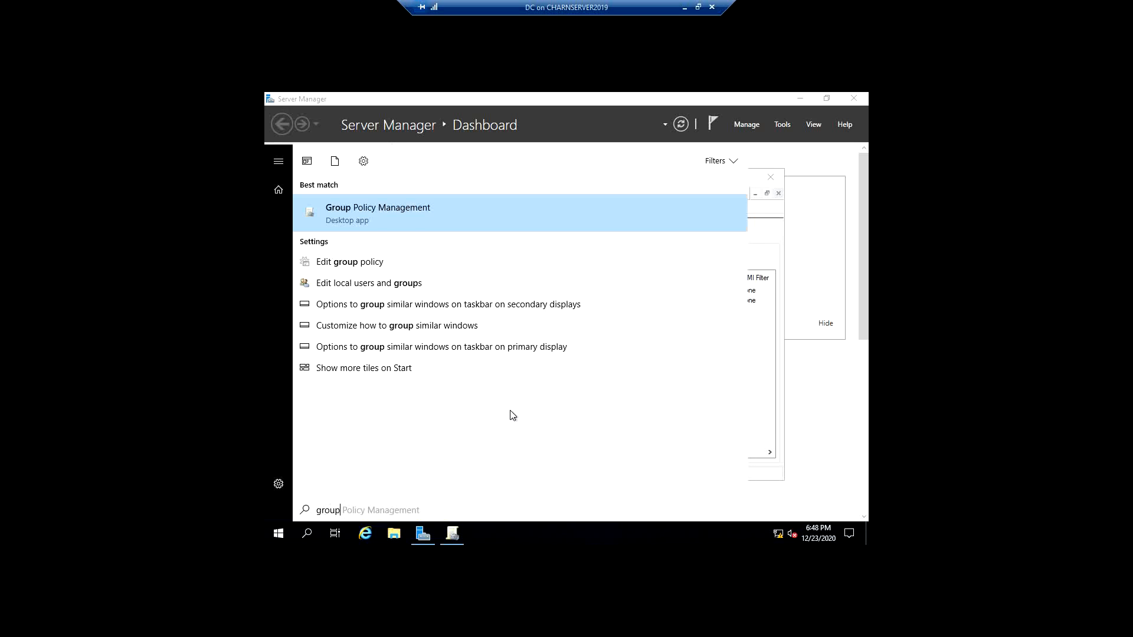
{"action": "key", "text": "Return"}
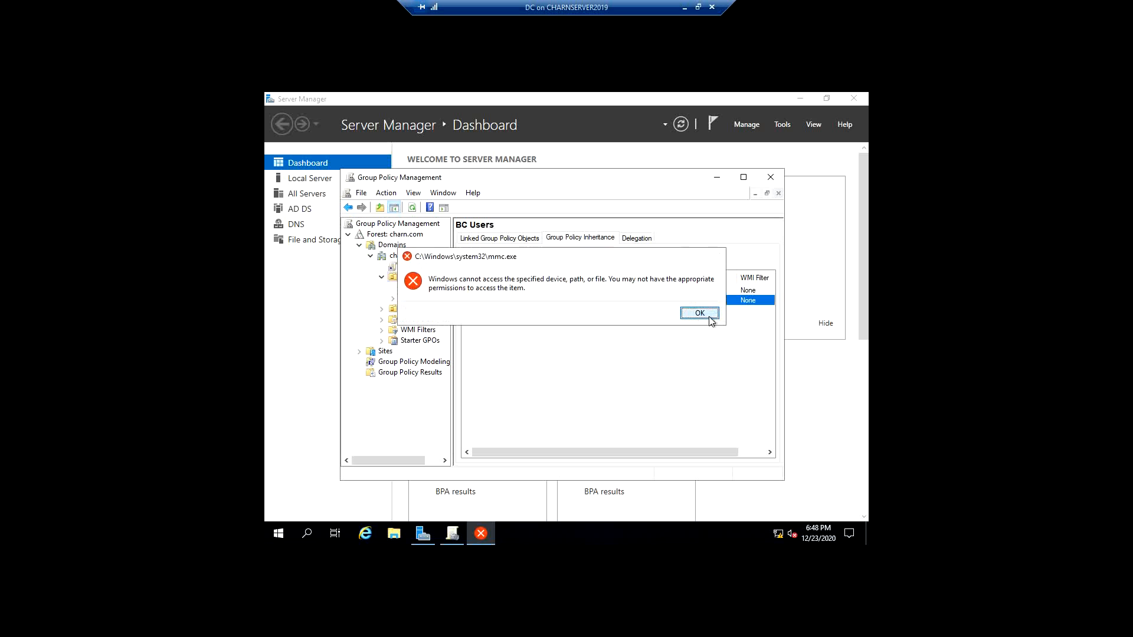
{"action": "left_click", "coordinate": [715, 314]}
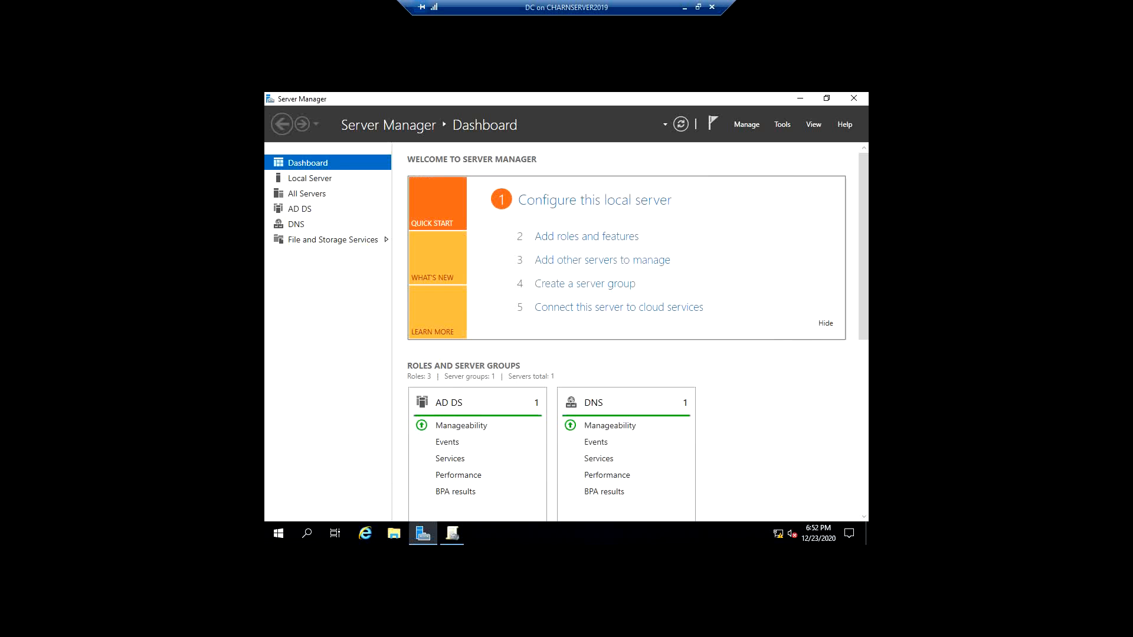
- Open the Local Group Policy Editor by running gpedit.msc
{"action": "key", "text": "super+r"}
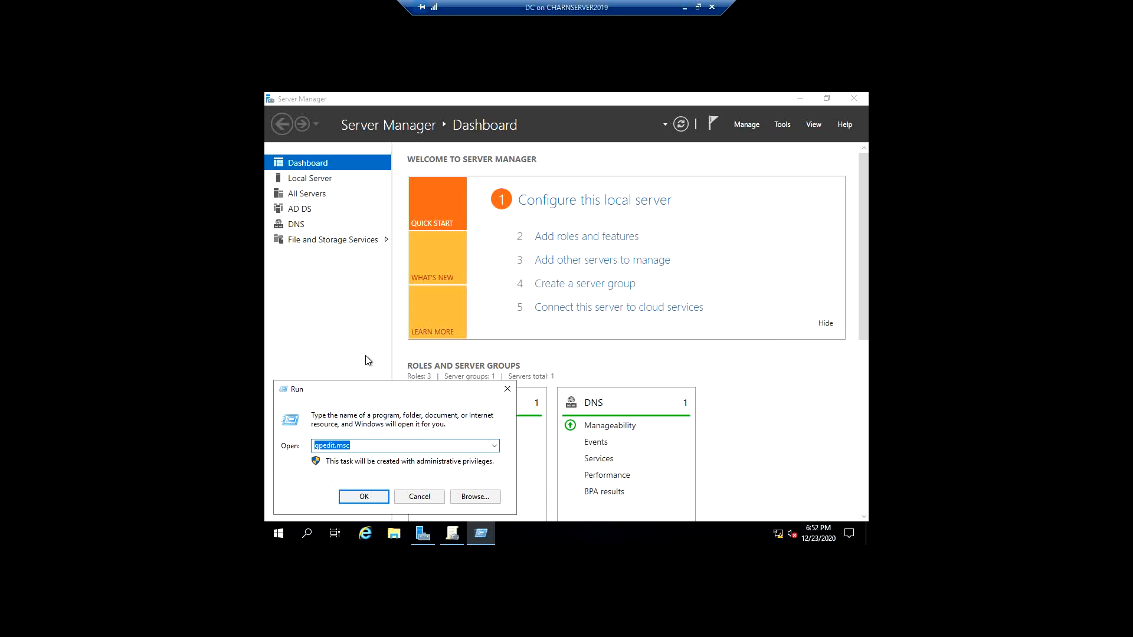
{"action": "key", "text": "Right"}
{"action": "key", "text": "Return"}
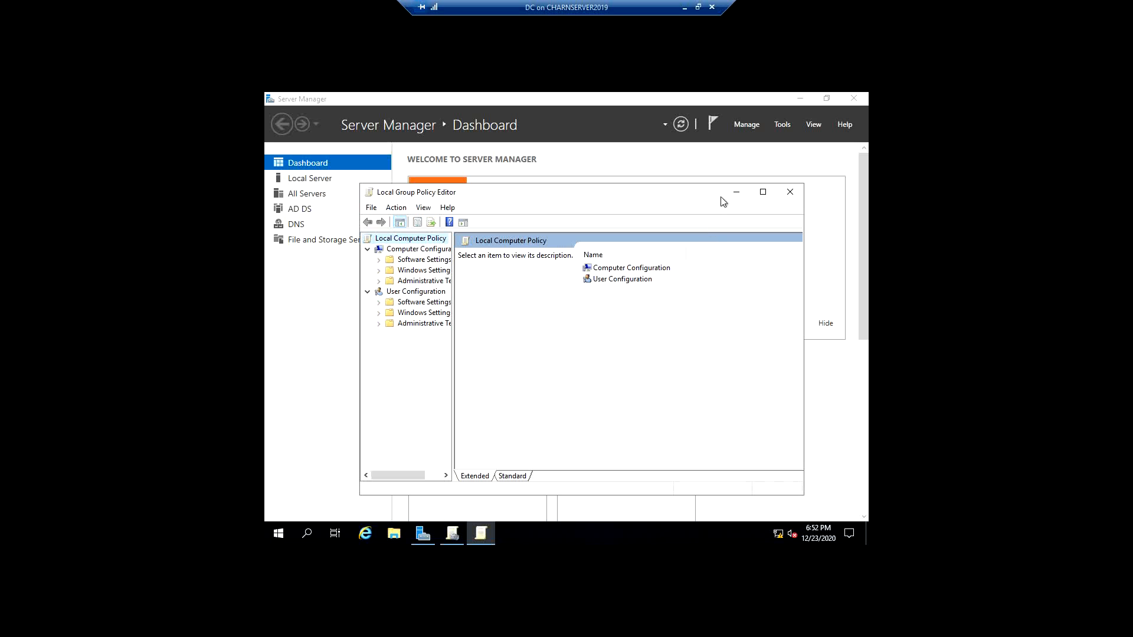
- Switch from the Local Group Policy Editor to Group Policy Management and display the Group Policy Objects of charn.com with a wider tree
{"action": "left_click", "coordinate": [736, 193]}
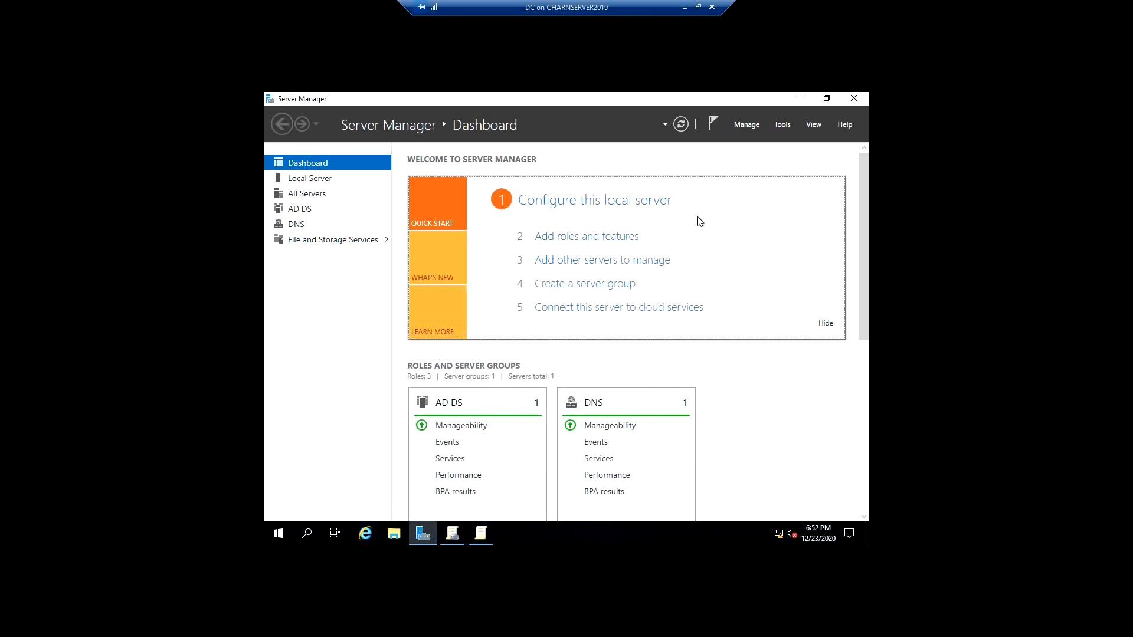
{"action": "left_click", "coordinate": [482, 535]}
{"action": "left_click", "coordinate": [452, 534]}
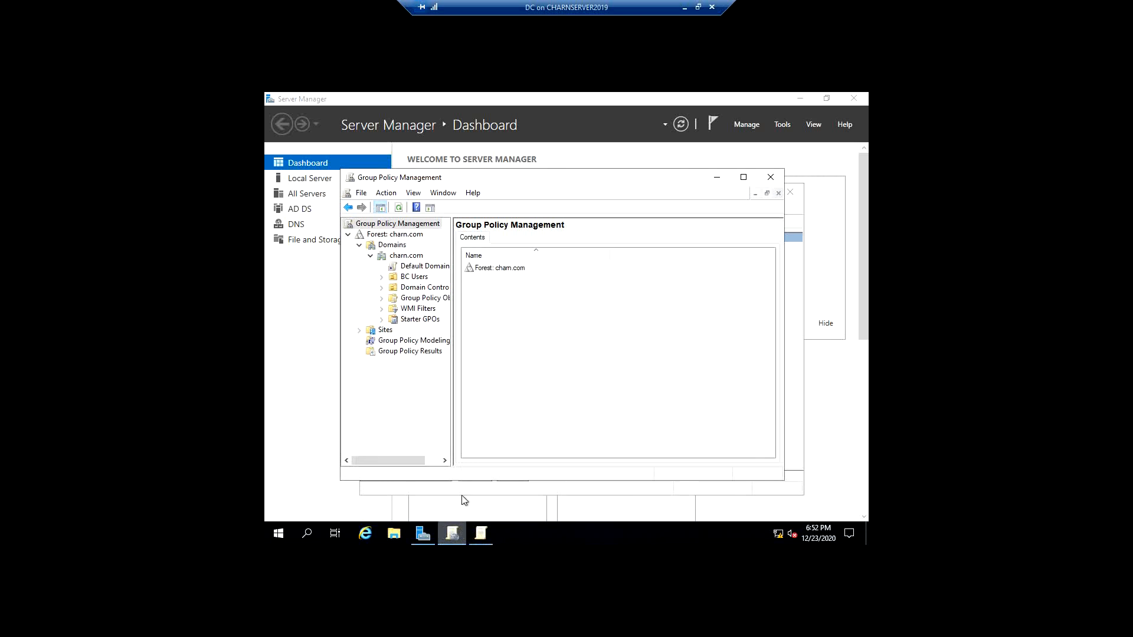
{"action": "left_click_drag", "start_coordinate": [536, 183], "coordinate": [562, 205]}
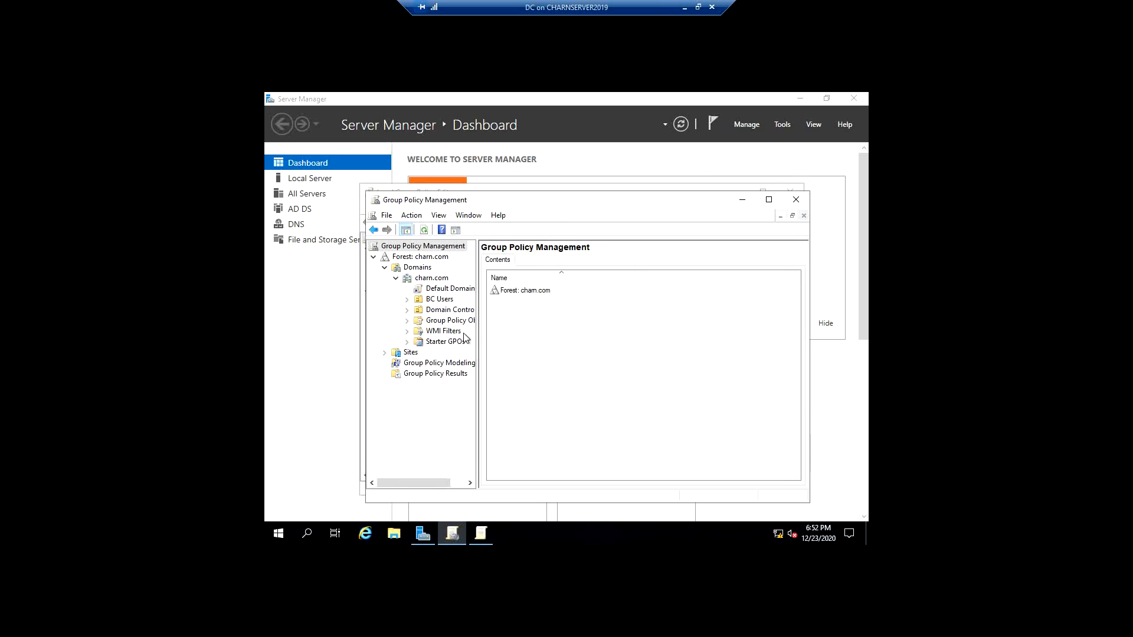
{"action": "right_click", "coordinate": [448, 321]}
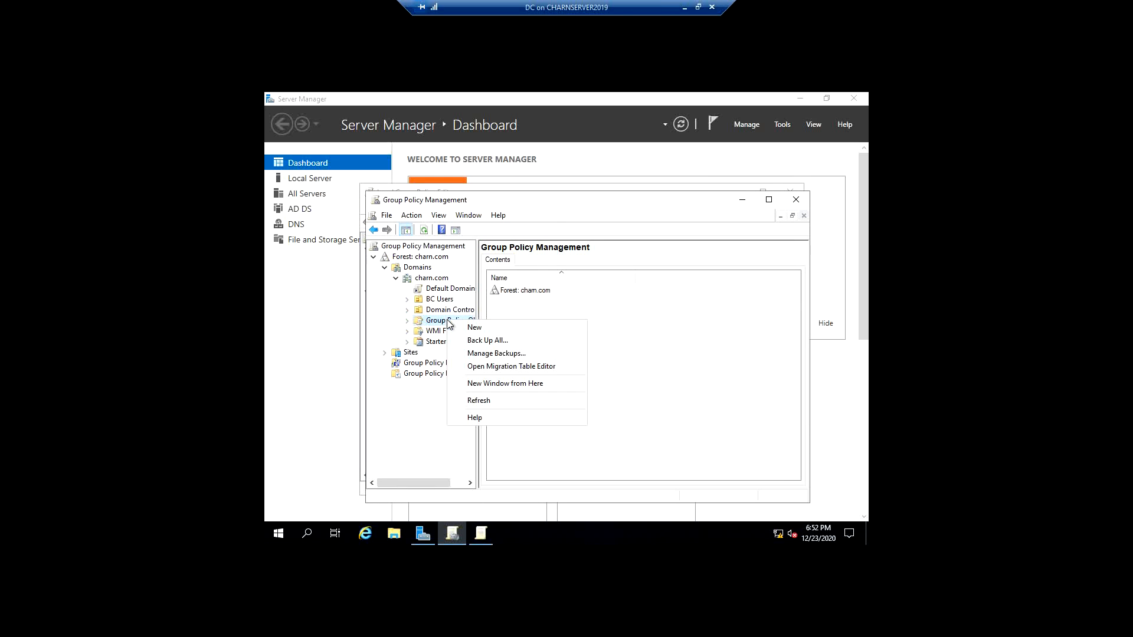
{"action": "left_click", "coordinate": [448, 322]}
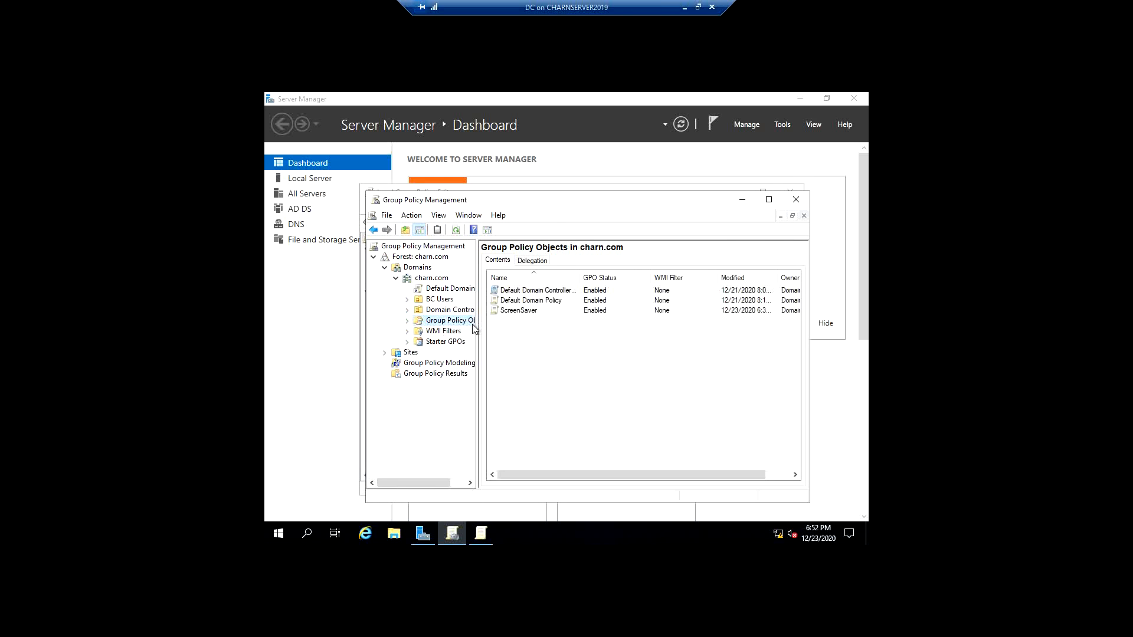
{"action": "left_click_drag", "start_coordinate": [476, 325], "coordinate": [507, 324]}
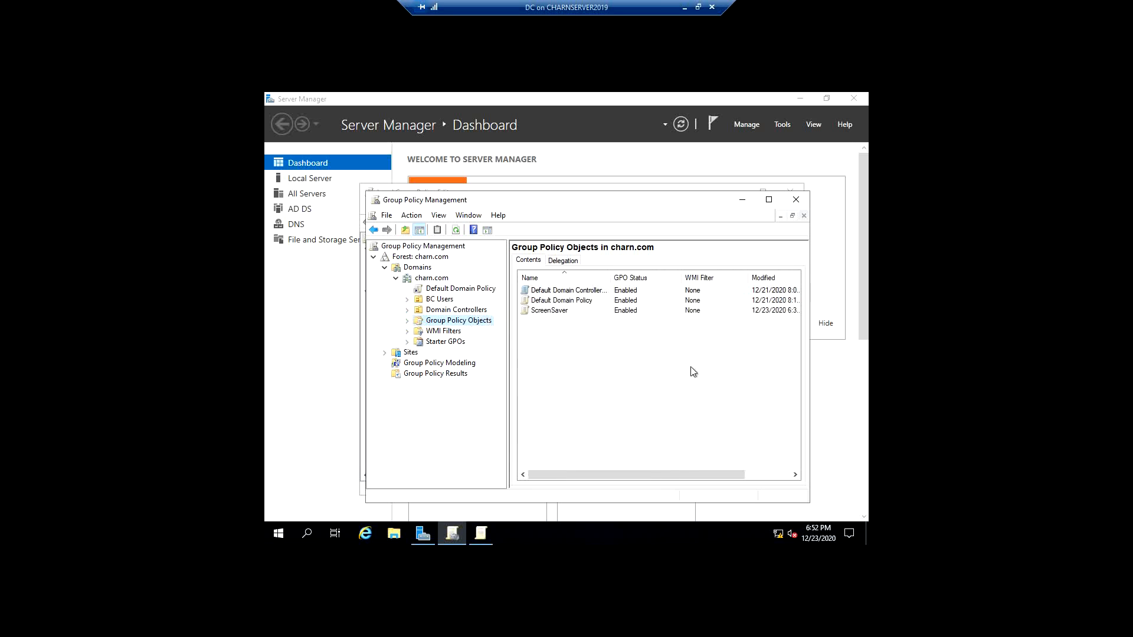
- Examine the Back Up All dialog for Group Policy Objects and the actions available for the charn.com domain
{"action": "right_click", "coordinate": [476, 321]}
{"action": "left_click", "coordinate": [517, 342]}
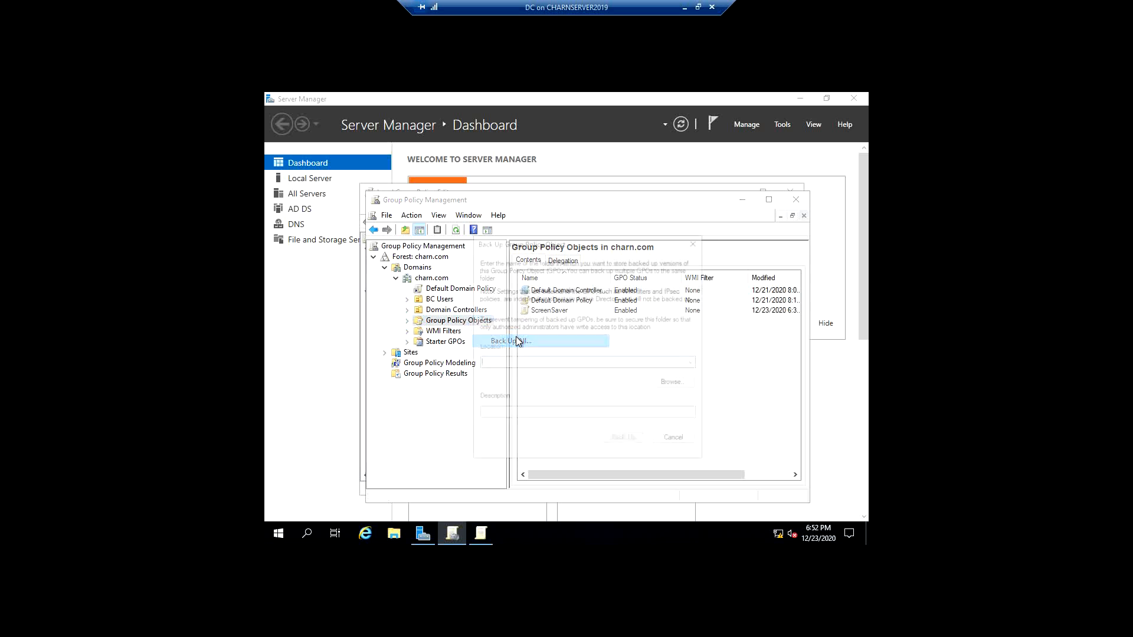
{"action": "left_click", "coordinate": [676, 440]}
{"action": "right_click", "coordinate": [460, 324]}
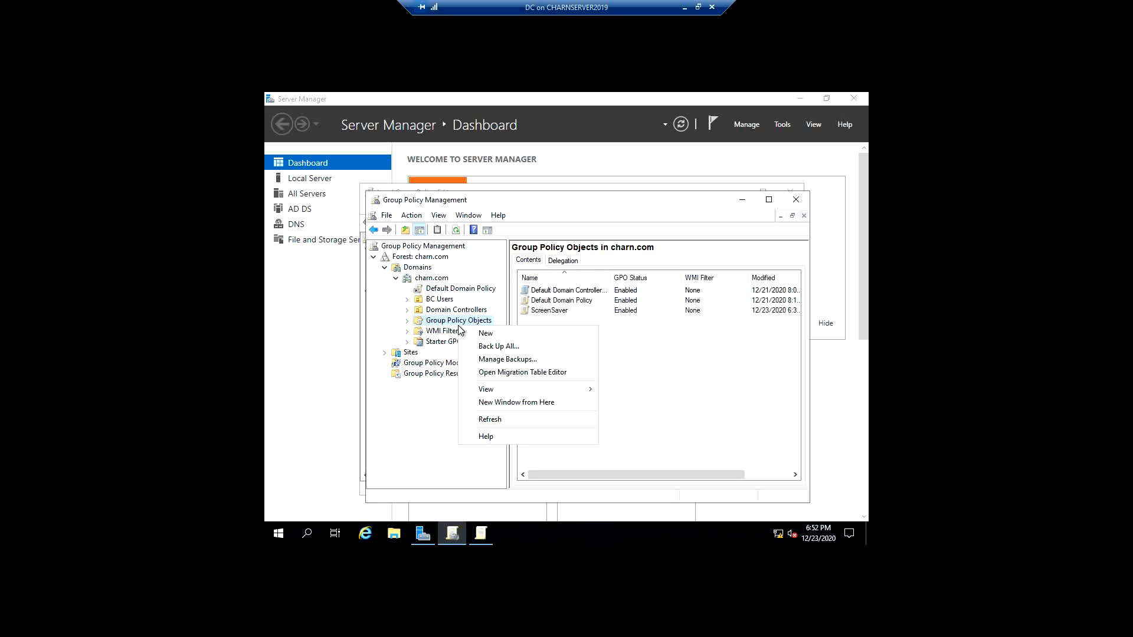
{"action": "right_click", "coordinate": [404, 276]}
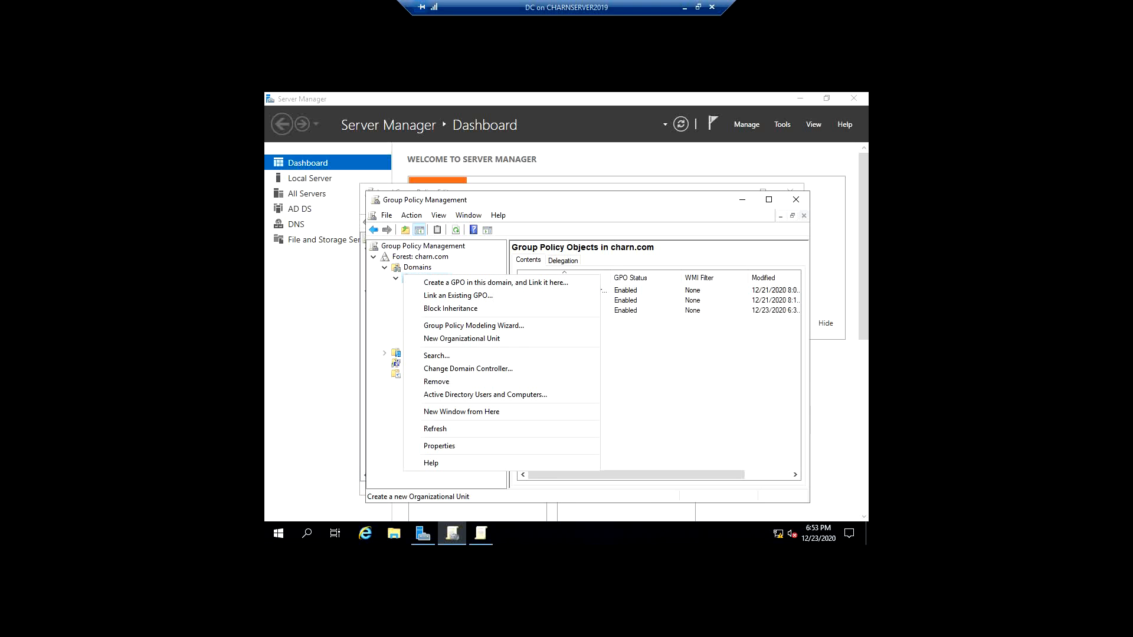
{"action": "key", "text": "Escape"}
- Examine the management options of the ScreenSaver GPO in the Group Policy Objects container
{"action": "left_click", "coordinate": [470, 324]}
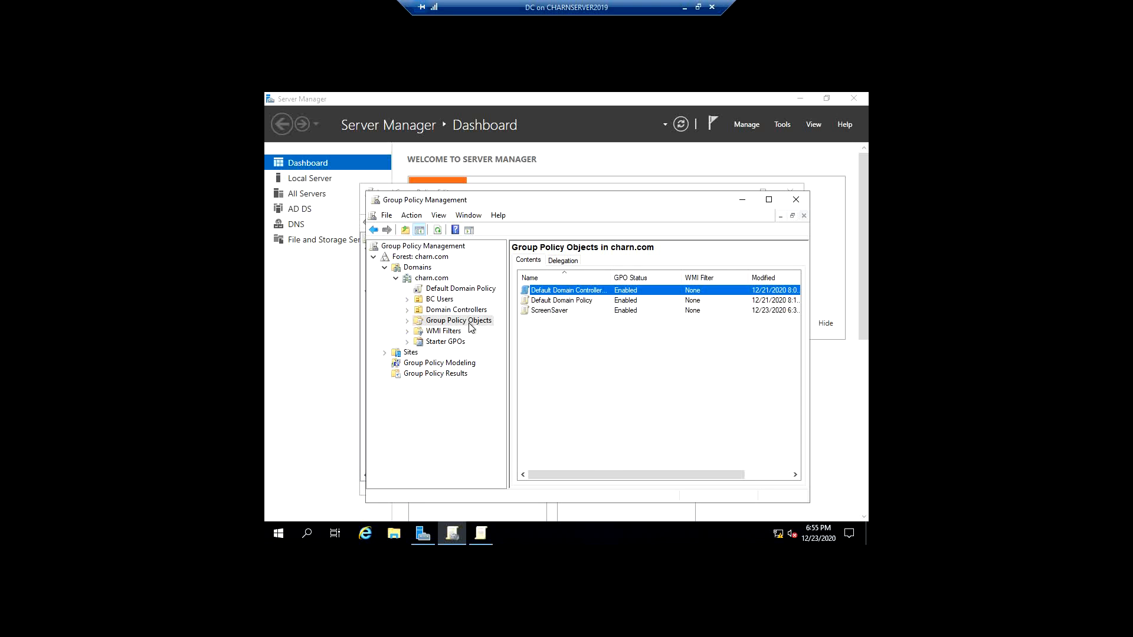
{"action": "right_click", "coordinate": [563, 316]}
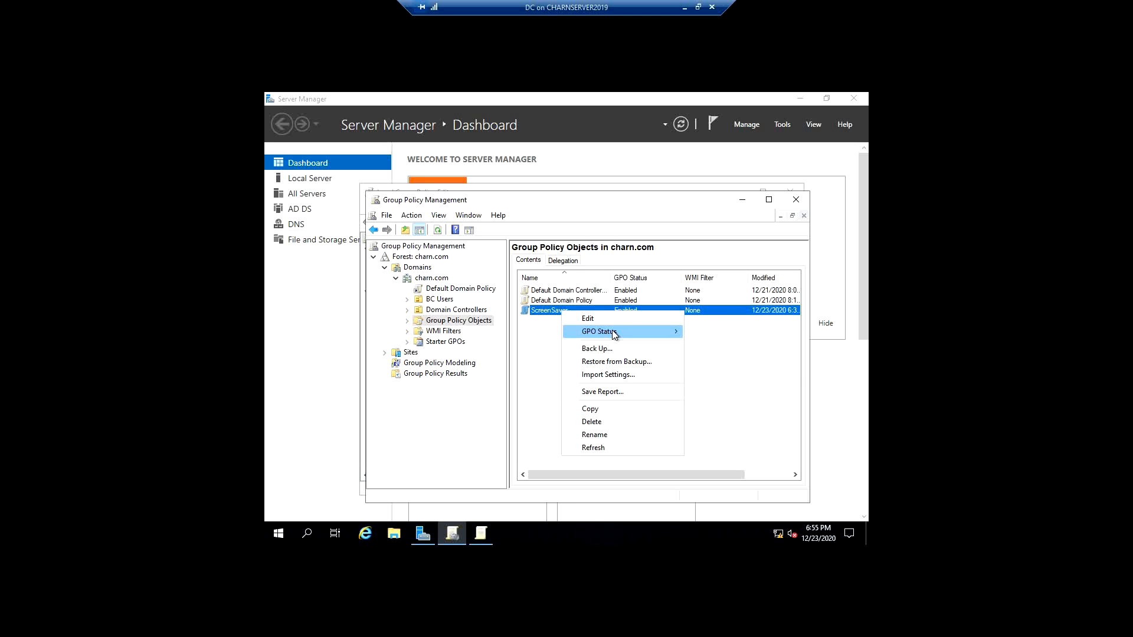
{"action": "mouse_move", "coordinate": [614, 334]}
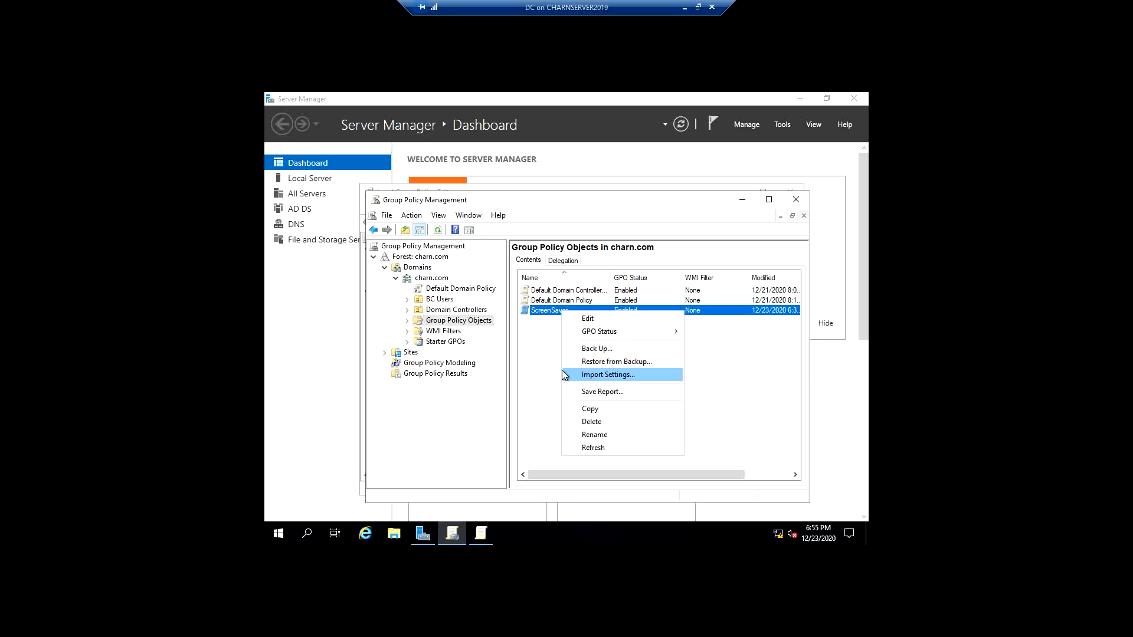
{"action": "left_click", "coordinate": [533, 379]}
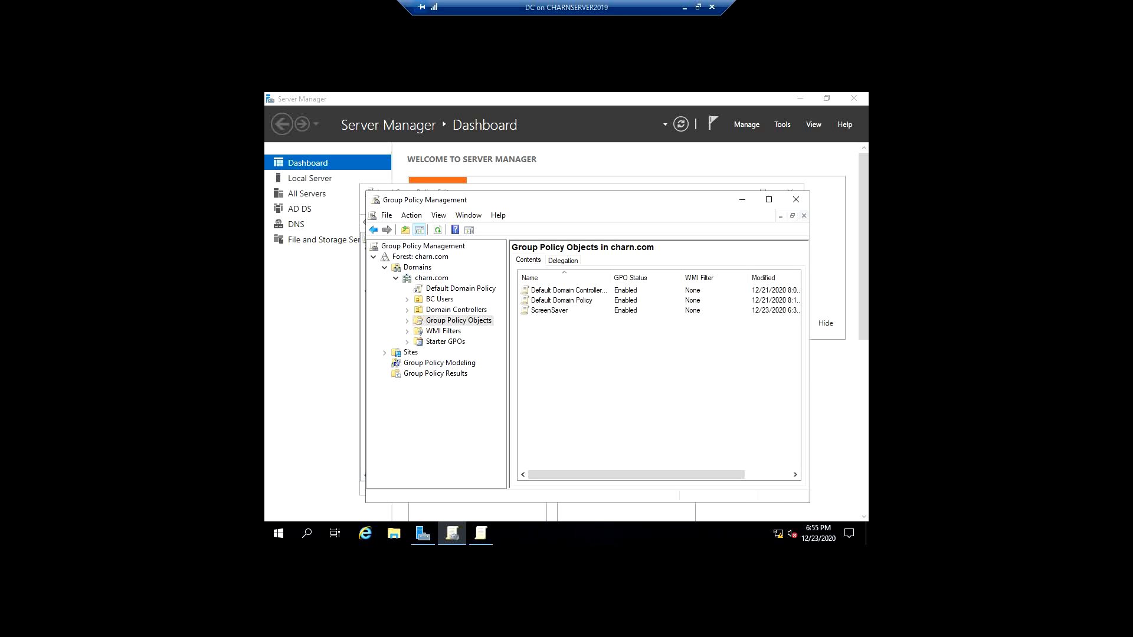
{"action": "left_click", "coordinate": [550, 310]}
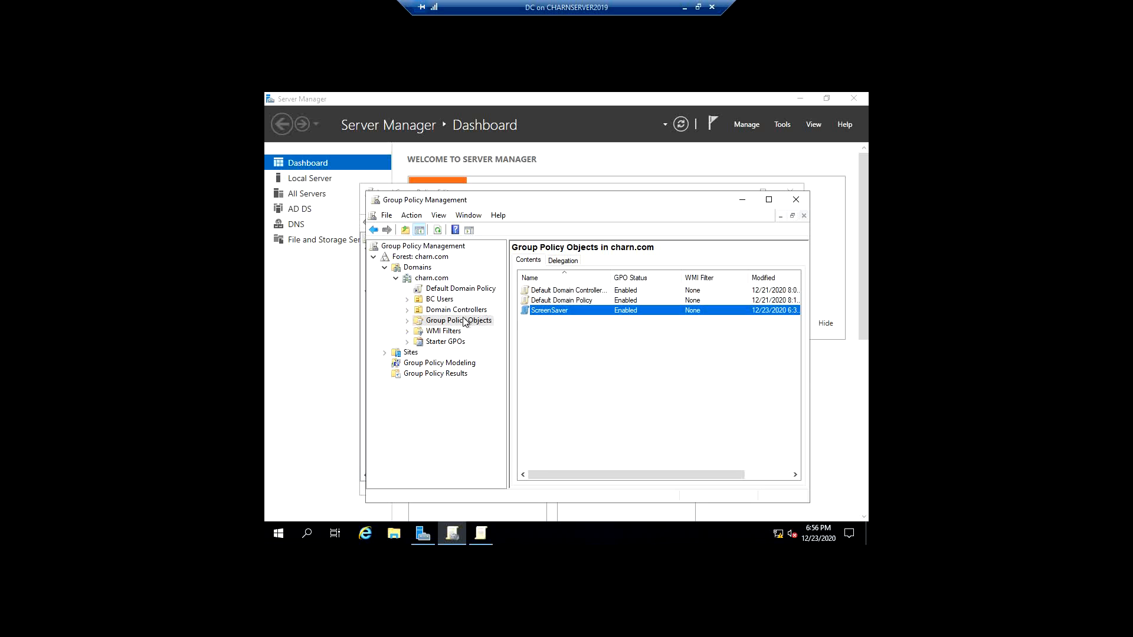
- Expand the BC Users OU under charn.com to show its linked GPOs and child OUs
{"action": "left_click", "coordinate": [438, 280]}
{"action": "left_click", "coordinate": [436, 301]}
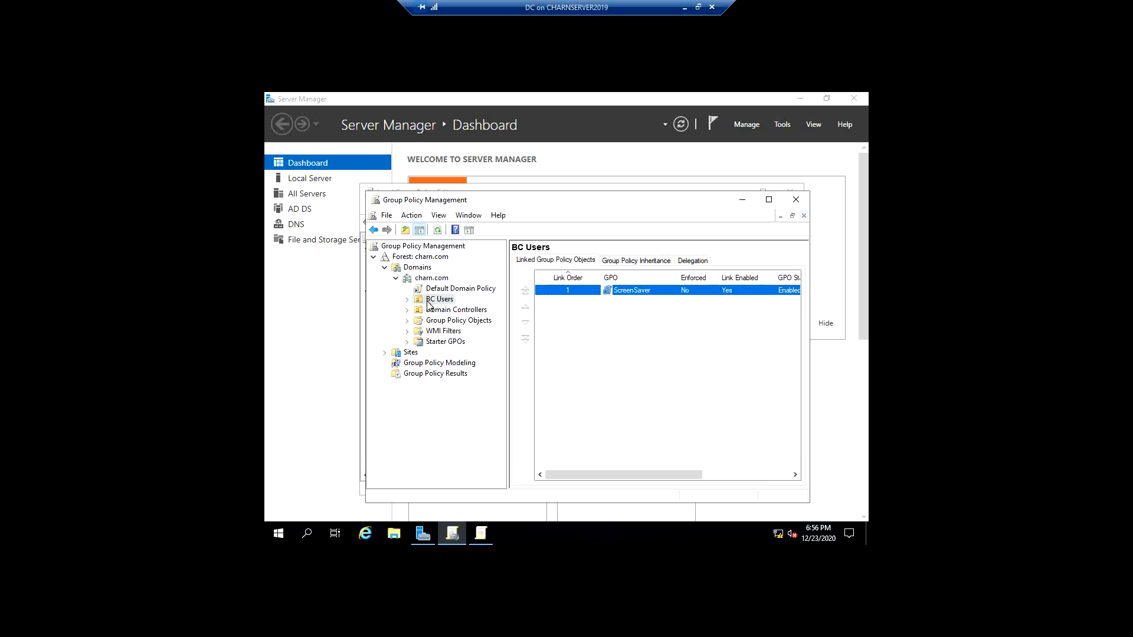
{"action": "left_click", "coordinate": [407, 300]}
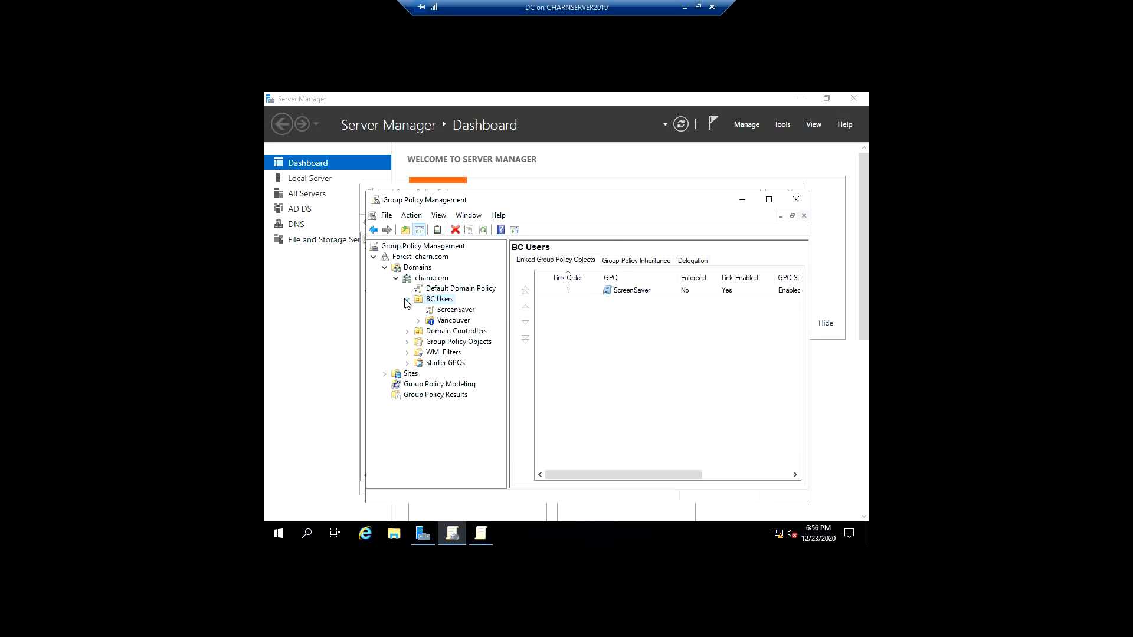
{"action": "right_click", "coordinate": [446, 321]}
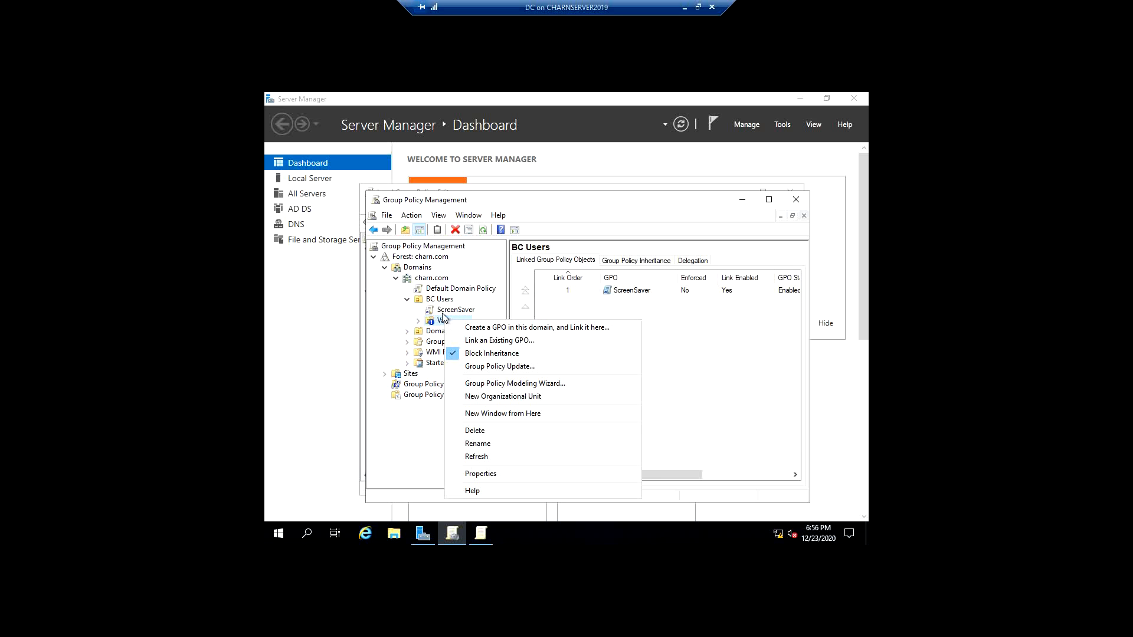
{"action": "left_click", "coordinate": [443, 311]}
{"action": "right_click", "coordinate": [443, 311]}
{"action": "left_click", "coordinate": [436, 310]}
{"action": "right_click", "coordinate": [437, 310]}
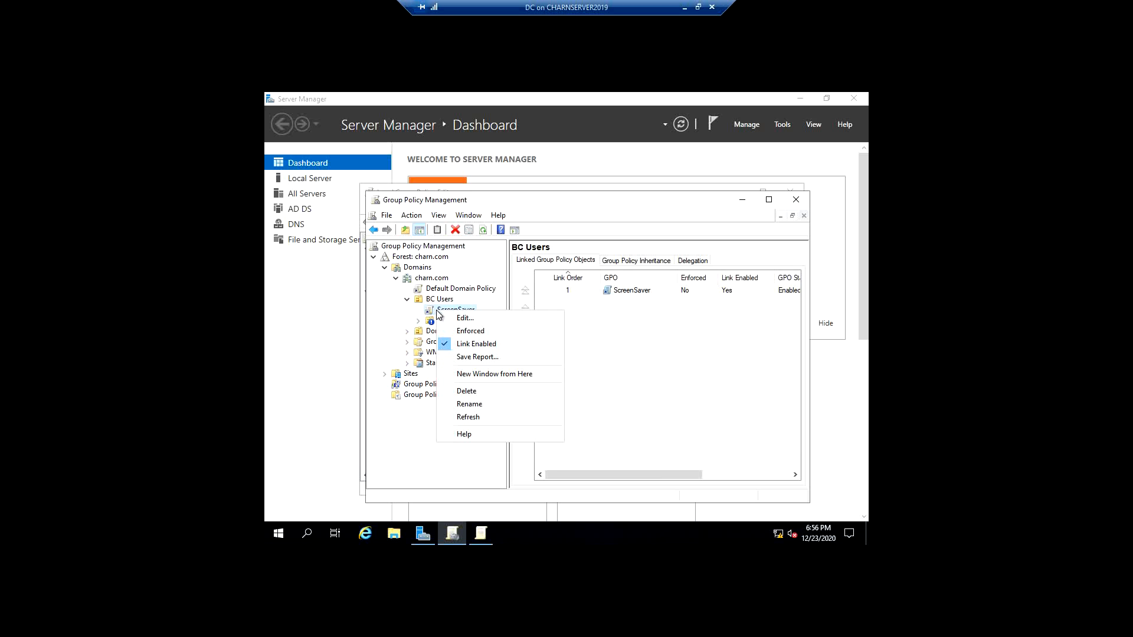
{"action": "left_click", "coordinate": [470, 396]}
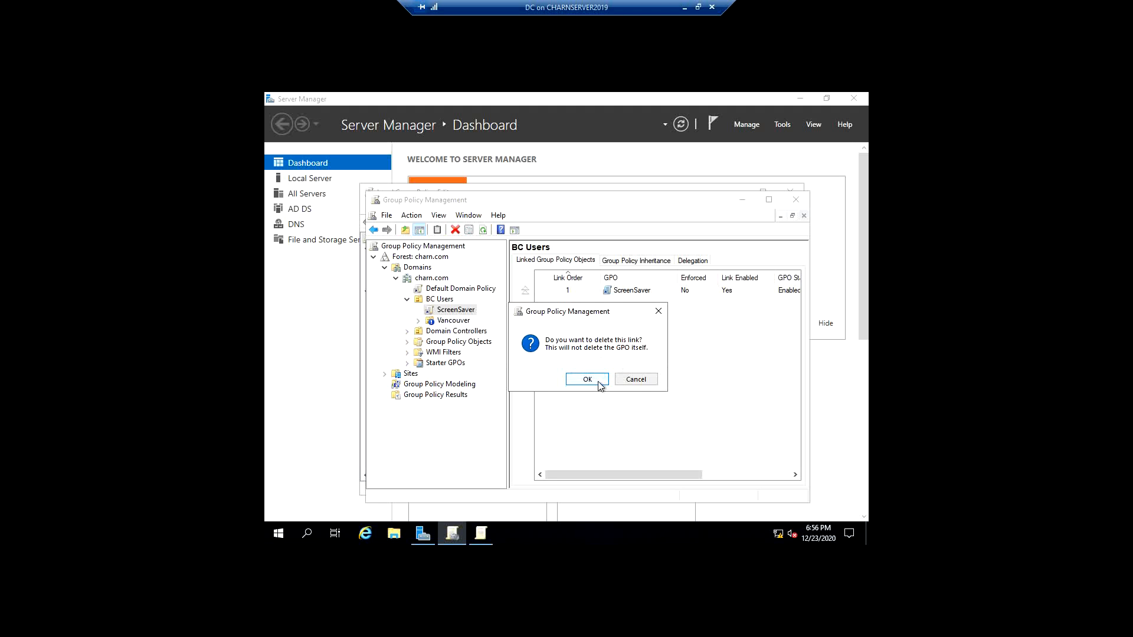
{"action": "left_click", "coordinate": [636, 380]}
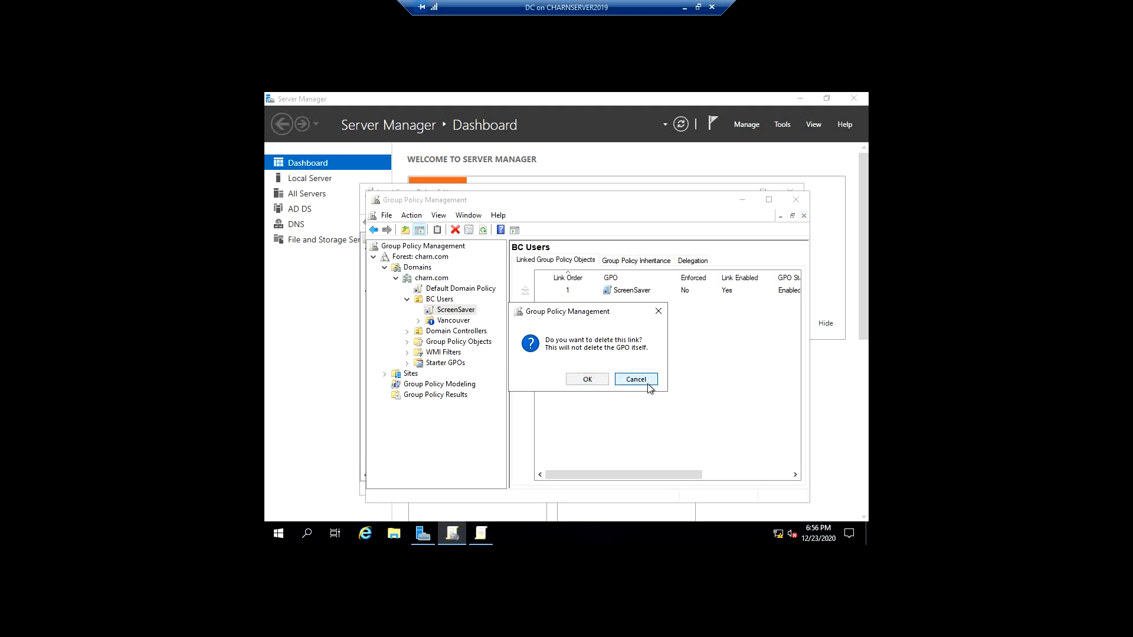
- Delete the ScreenSaver GPO link under the BC Users OU, keeping the GPO itself
{"action": "left_click", "coordinate": [458, 343]}
{"action": "left_click", "coordinate": [581, 303]}
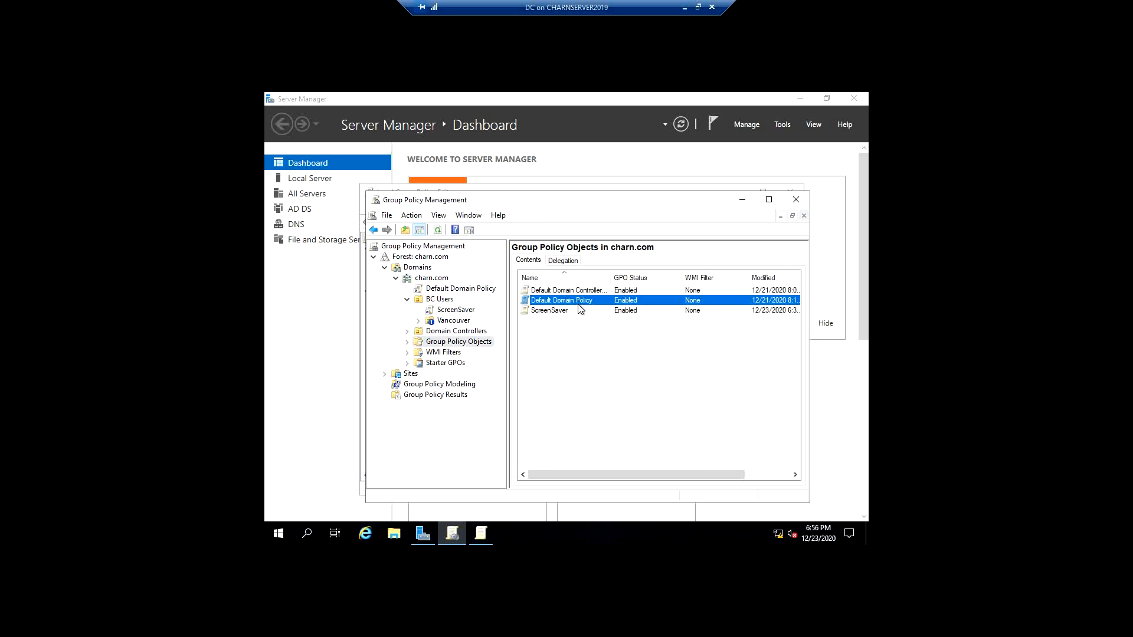
{"action": "left_click", "coordinate": [564, 310]}
{"action": "right_click", "coordinate": [455, 311]}
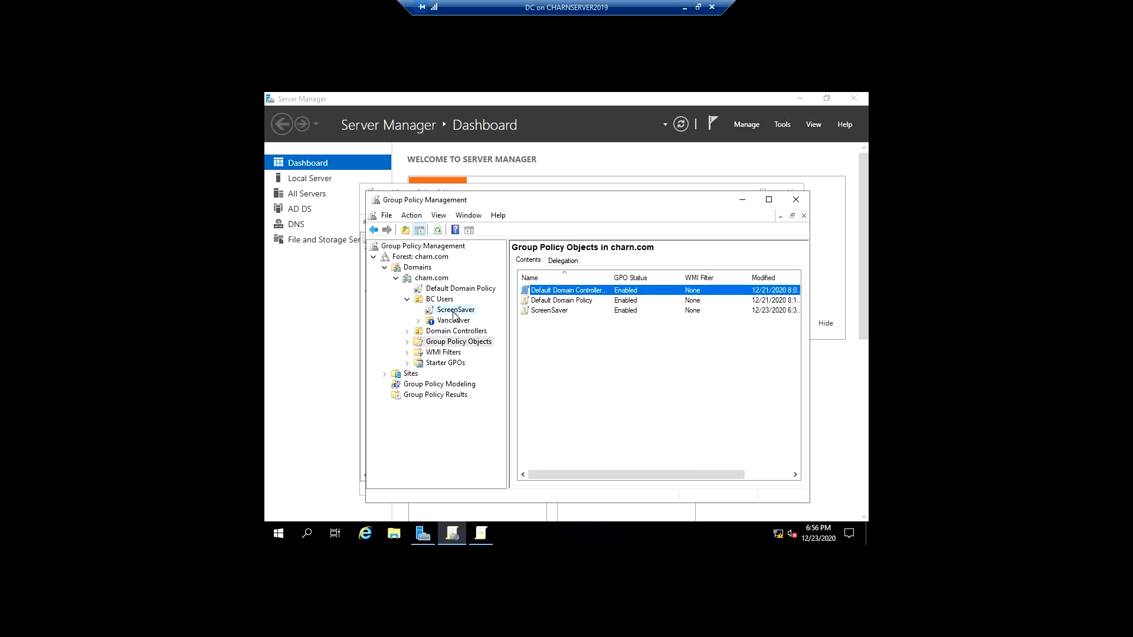
{"action": "left_click", "coordinate": [485, 393]}
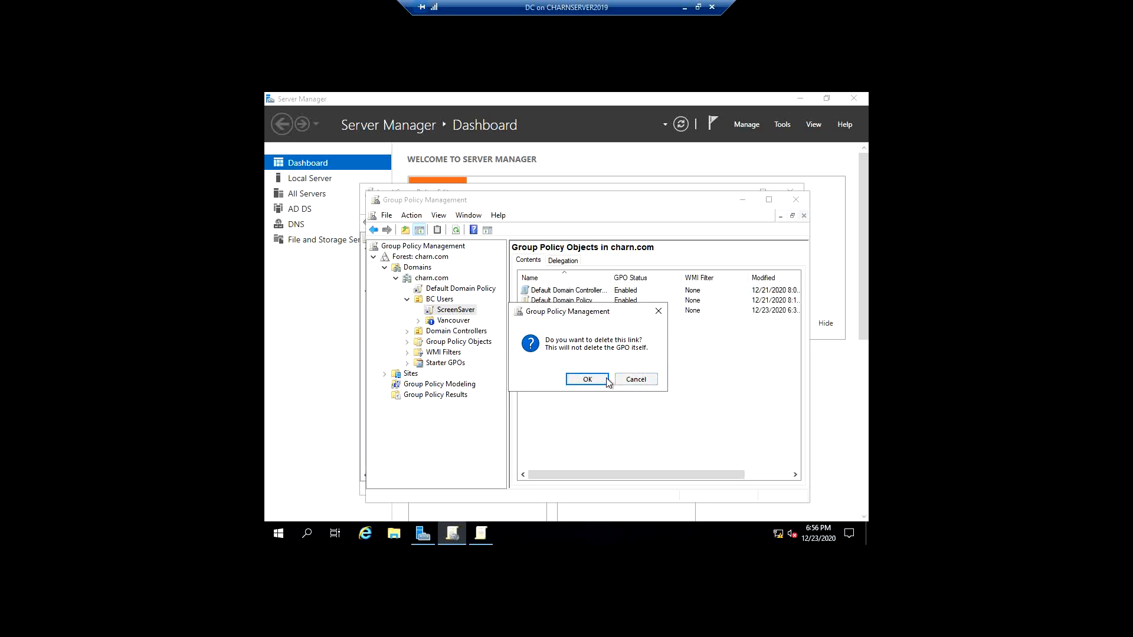
{"action": "left_click", "coordinate": [588, 379]}
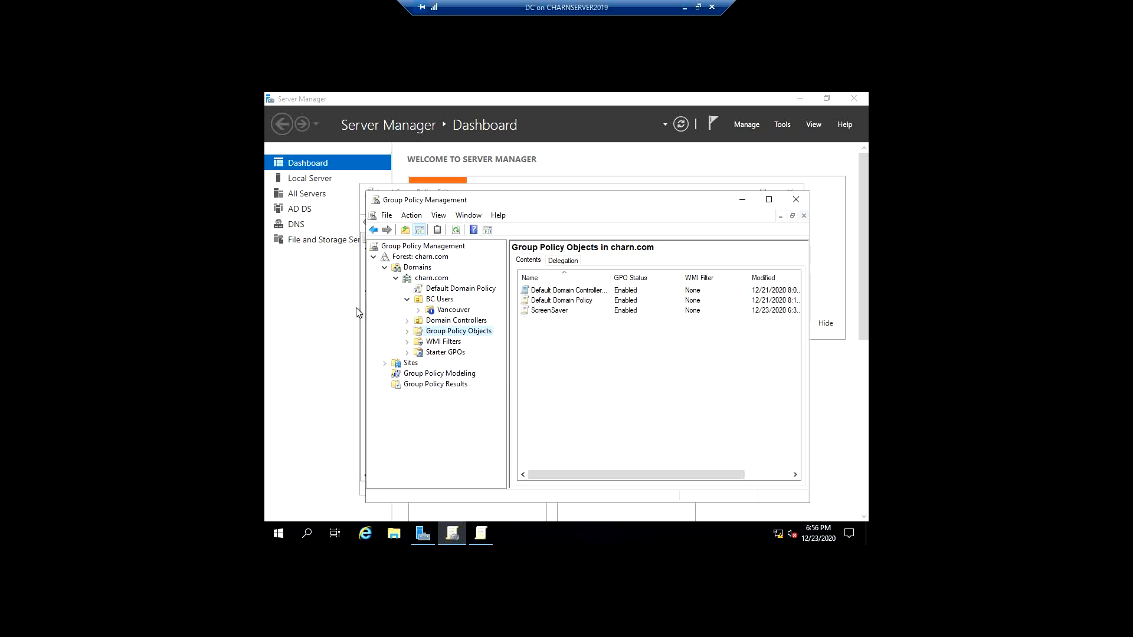
- Check the Group Policy Objects container for the unlinked ScreenSaver GPO and examine its available actions
{"action": "left_click", "coordinate": [453, 321]}
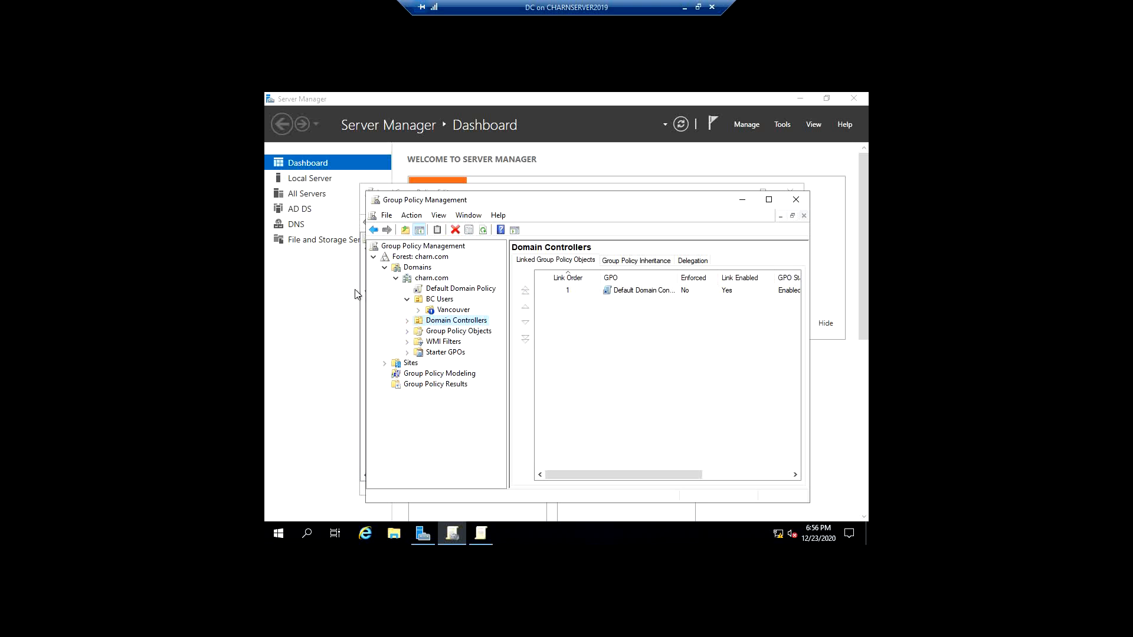
{"action": "left_click", "coordinate": [454, 333]}
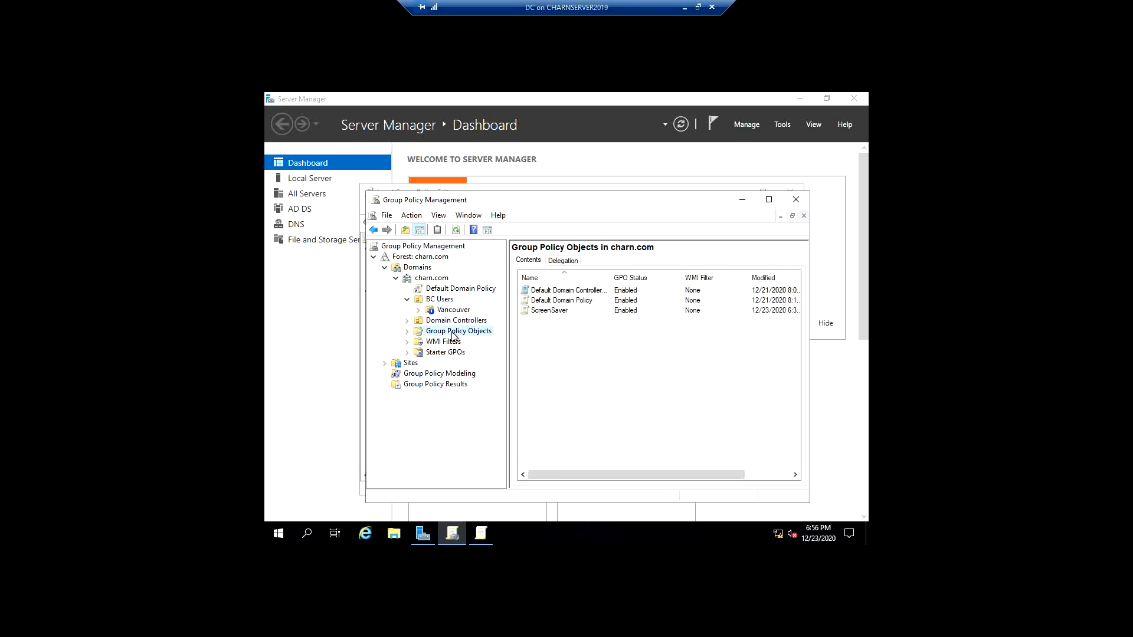
{"action": "right_click", "coordinate": [546, 316]}
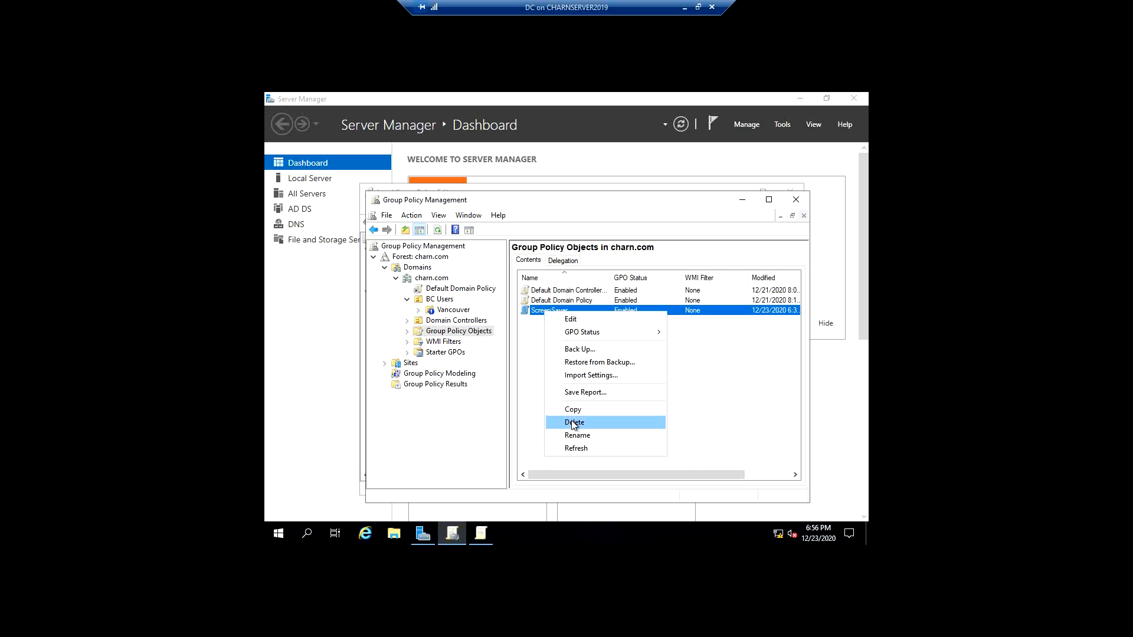
{"action": "left_click", "coordinate": [526, 368]}
{"action": "left_click", "coordinate": [559, 311]}
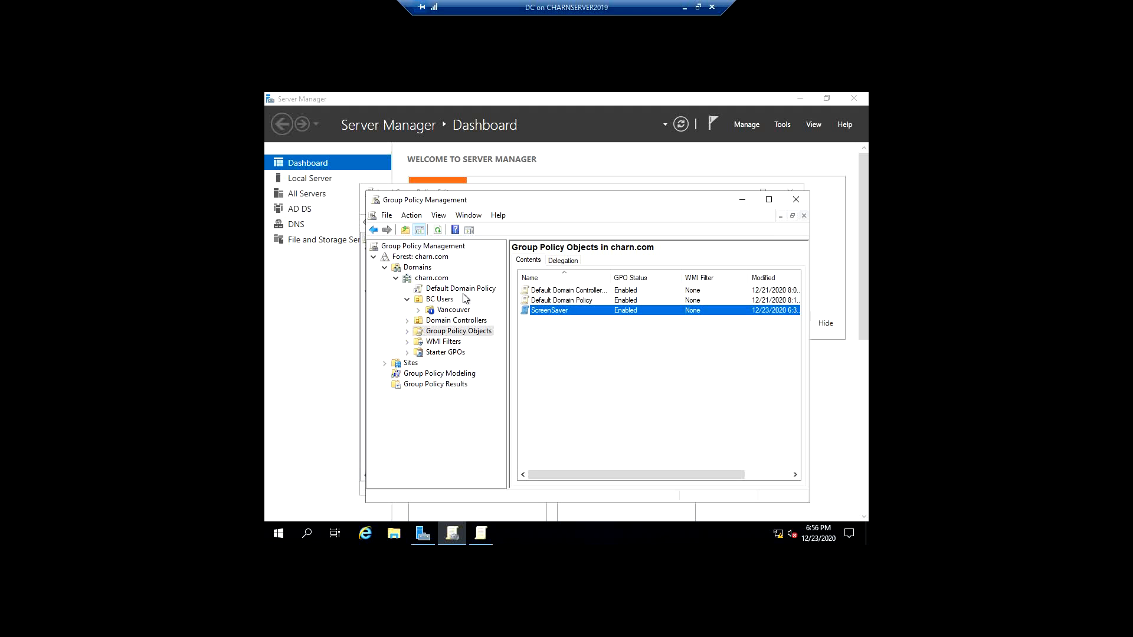
- Link the existing ScreenSaver GPO from charn.com to the BC Users OU
{"action": "right_click", "coordinate": [438, 299]}
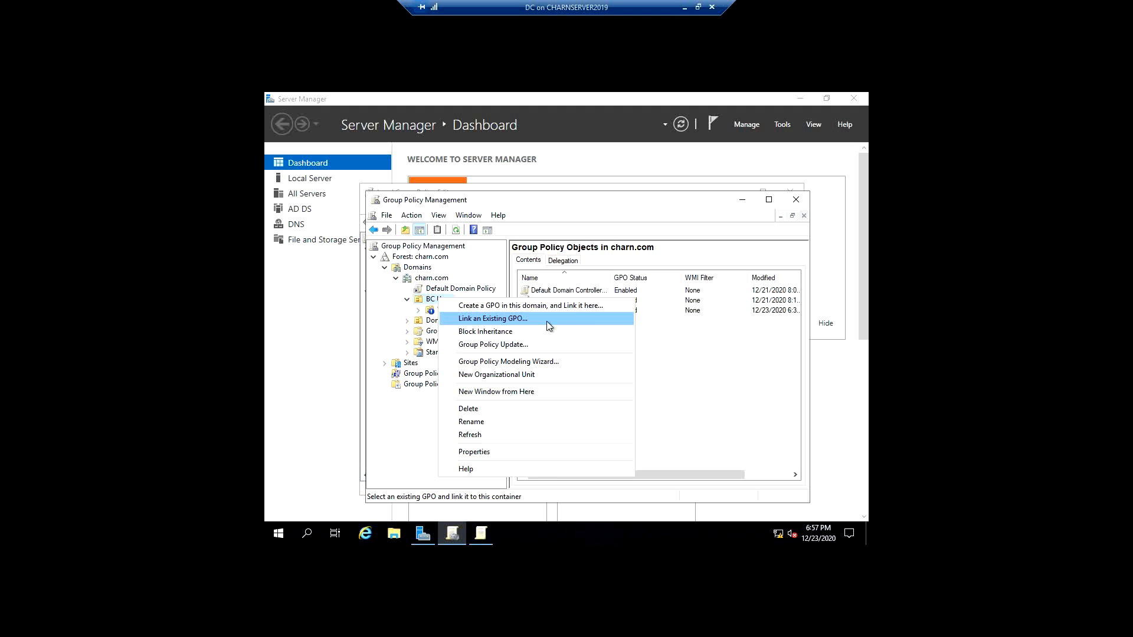
{"action": "left_click", "coordinate": [521, 326]}
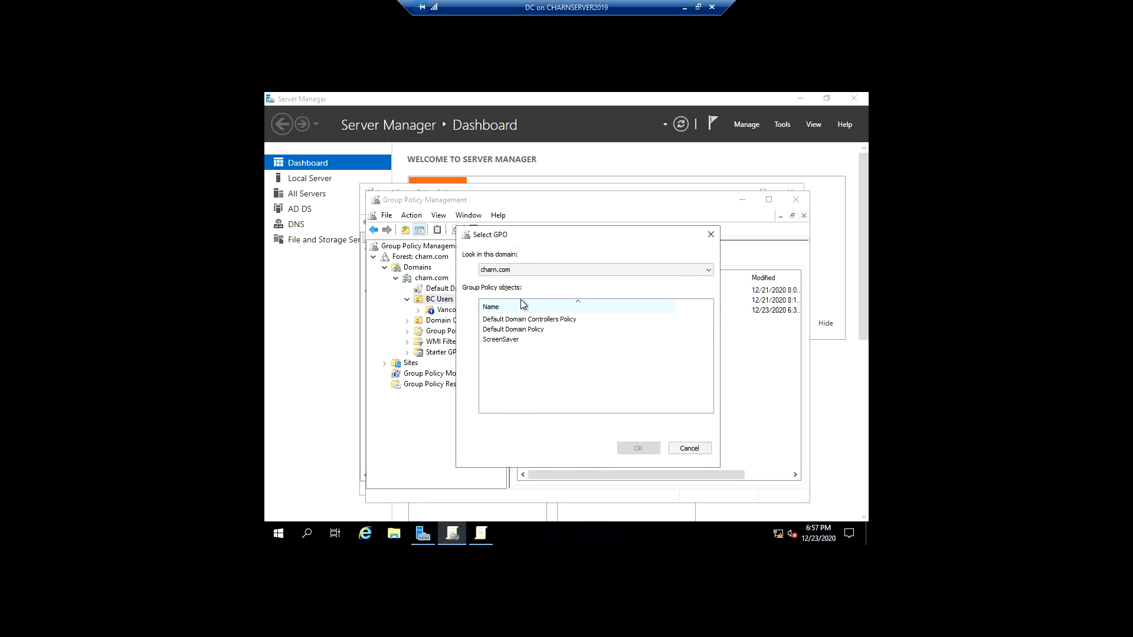
{"action": "left_click", "coordinate": [528, 341]}
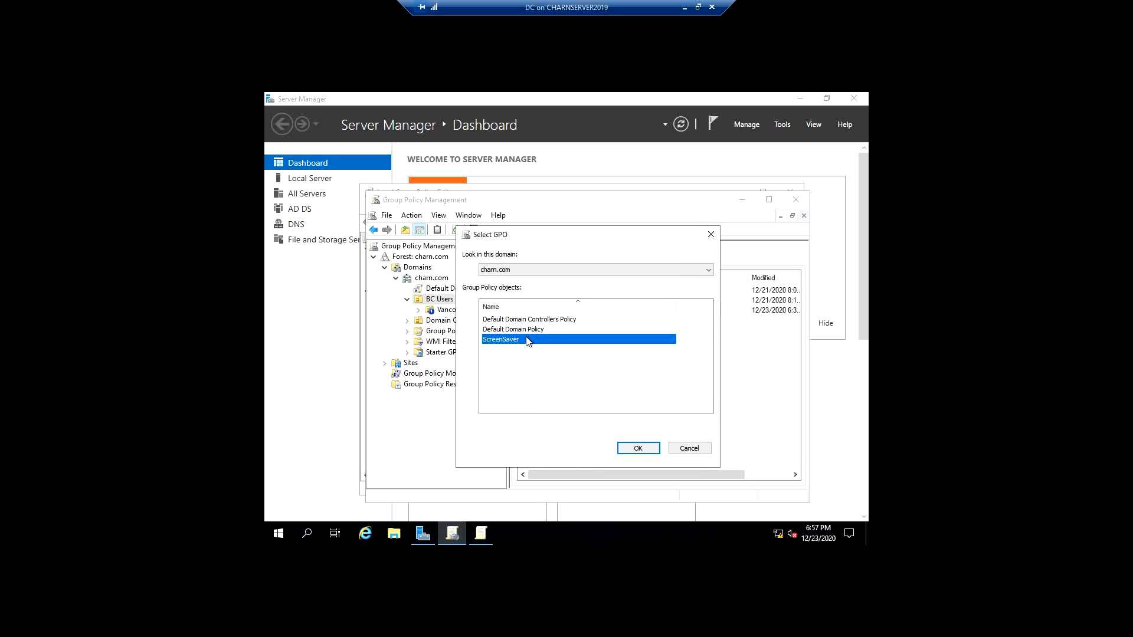
{"action": "left_click", "coordinate": [639, 448]}
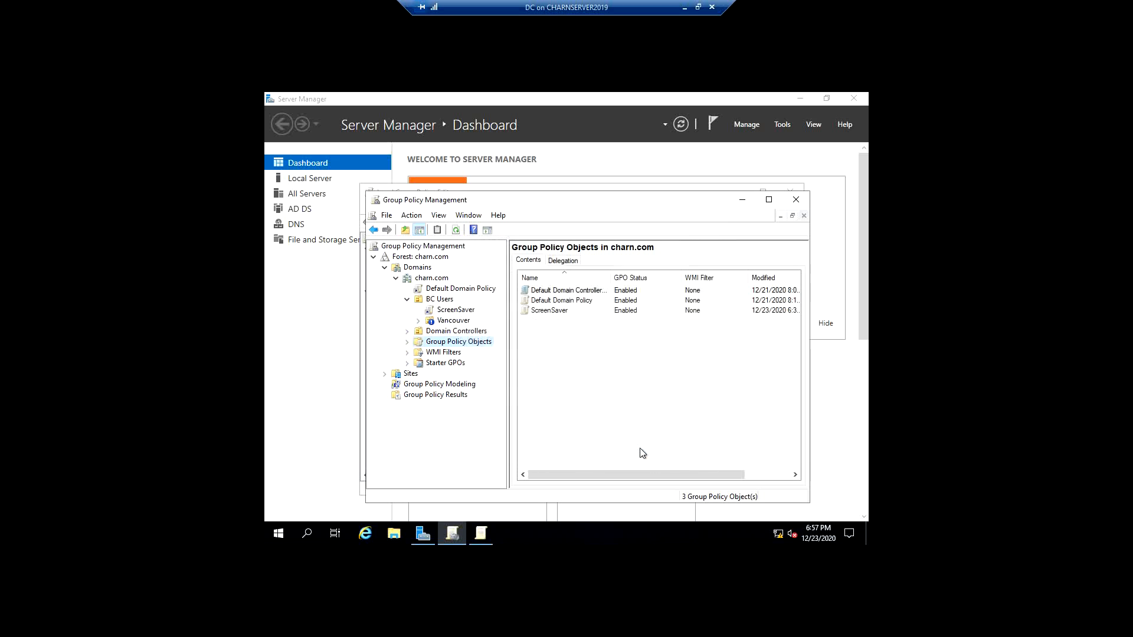
- Delete the ScreenSaver GPO from Group Policy Objects together with all its links in the domain
{"action": "left_click", "coordinate": [553, 311]}
{"action": "right_click", "coordinate": [553, 312]}
{"action": "left_click", "coordinate": [582, 419]}
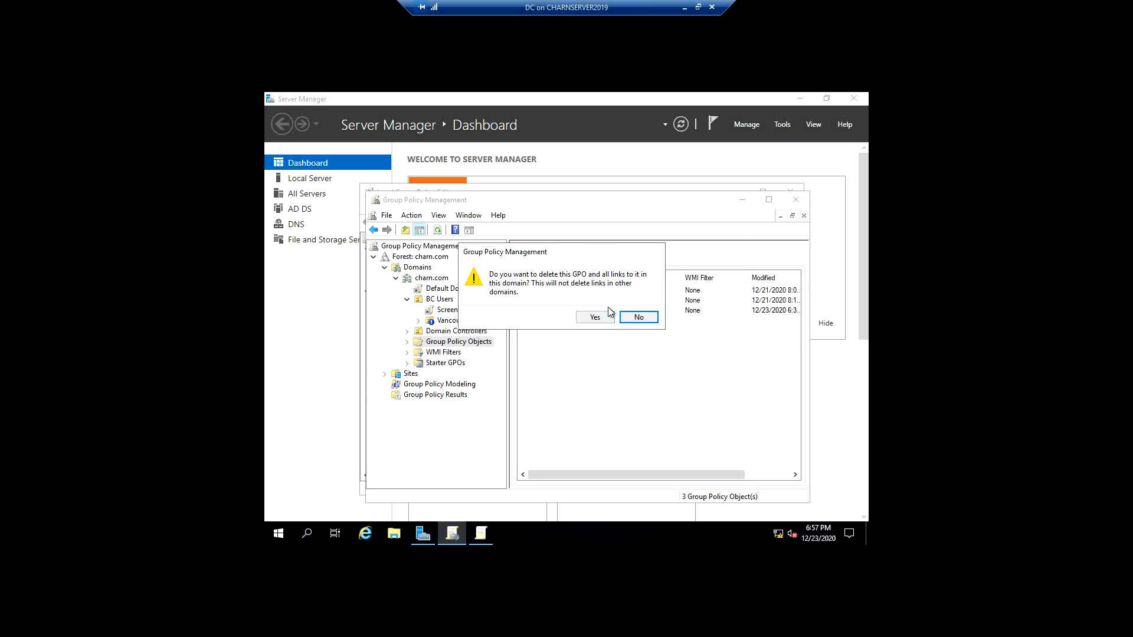
{"action": "left_click", "coordinate": [596, 317]}
{"action": "left_click", "coordinate": [674, 463]}
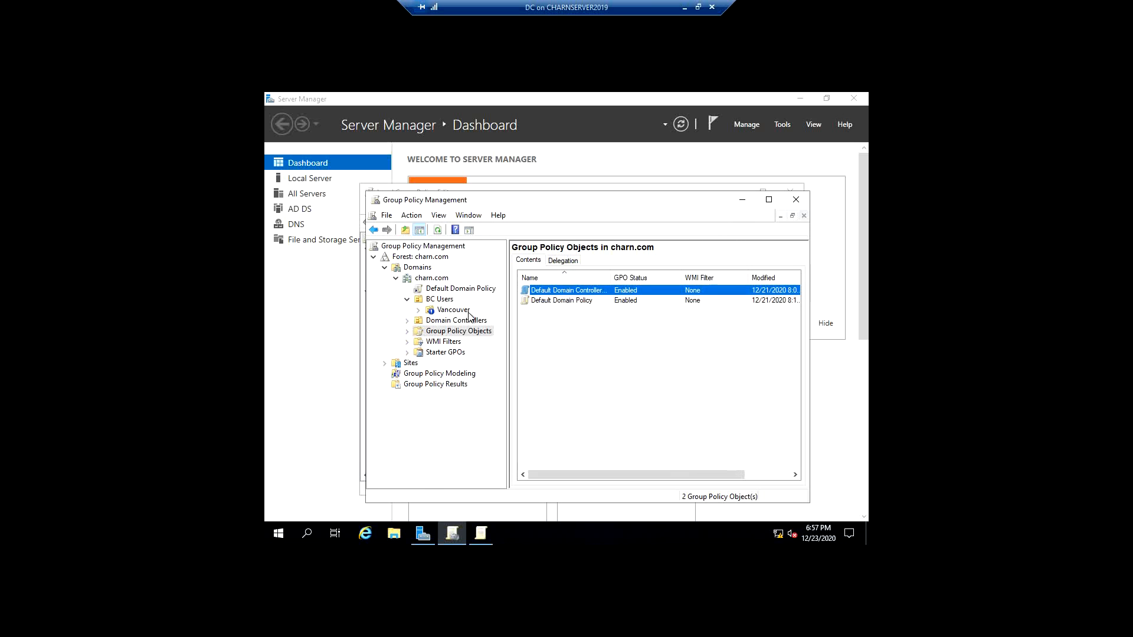
- Check which existing GPOs in charn.com can be linked to the BC Users OU, without linking any
{"action": "right_click", "coordinate": [450, 301]}
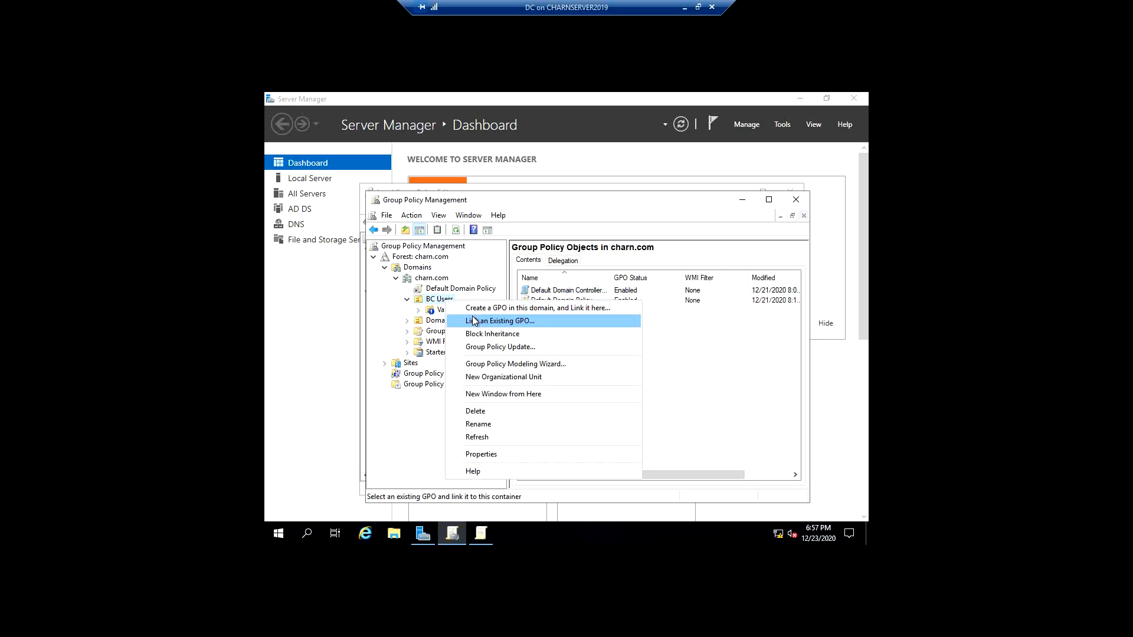
{"action": "left_click", "coordinate": [447, 326]}
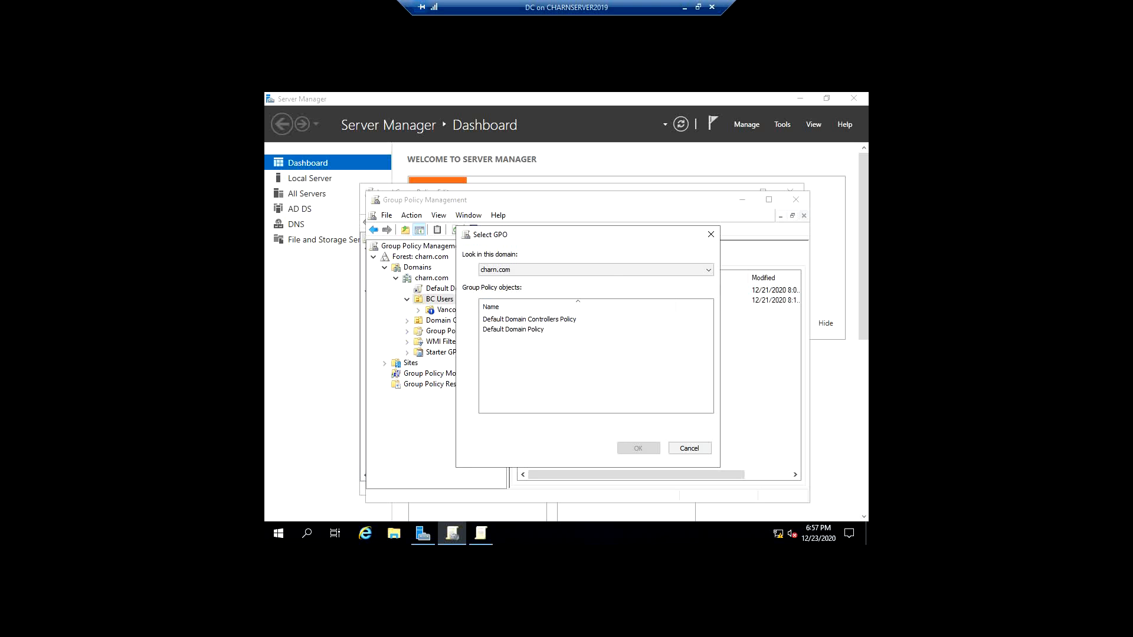
{"action": "key", "text": "Escape"}
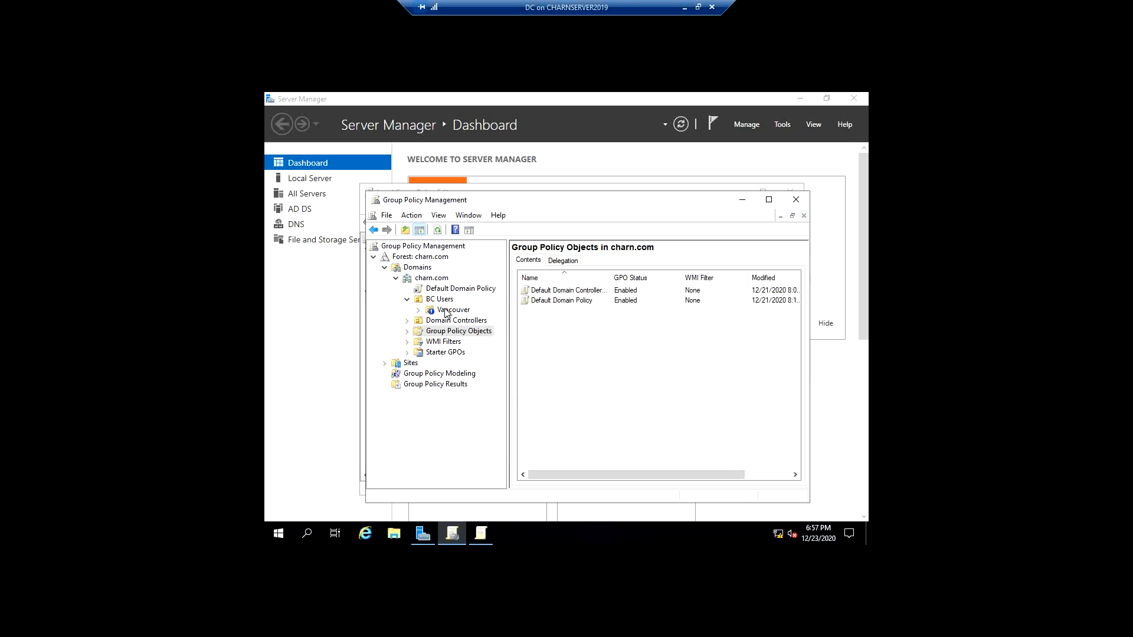
- Start a backup of all Group Policy Objects and set its location to a new folder named backups inside Documents\New folder
{"action": "right_click", "coordinate": [448, 330]}
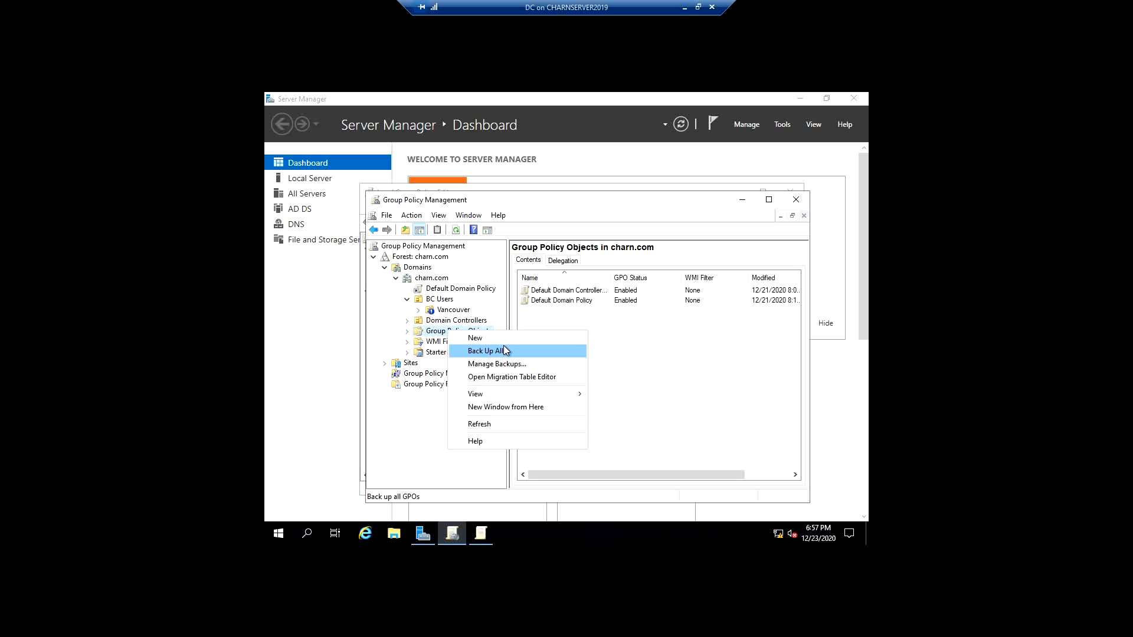
{"action": "left_click", "coordinate": [504, 350]}
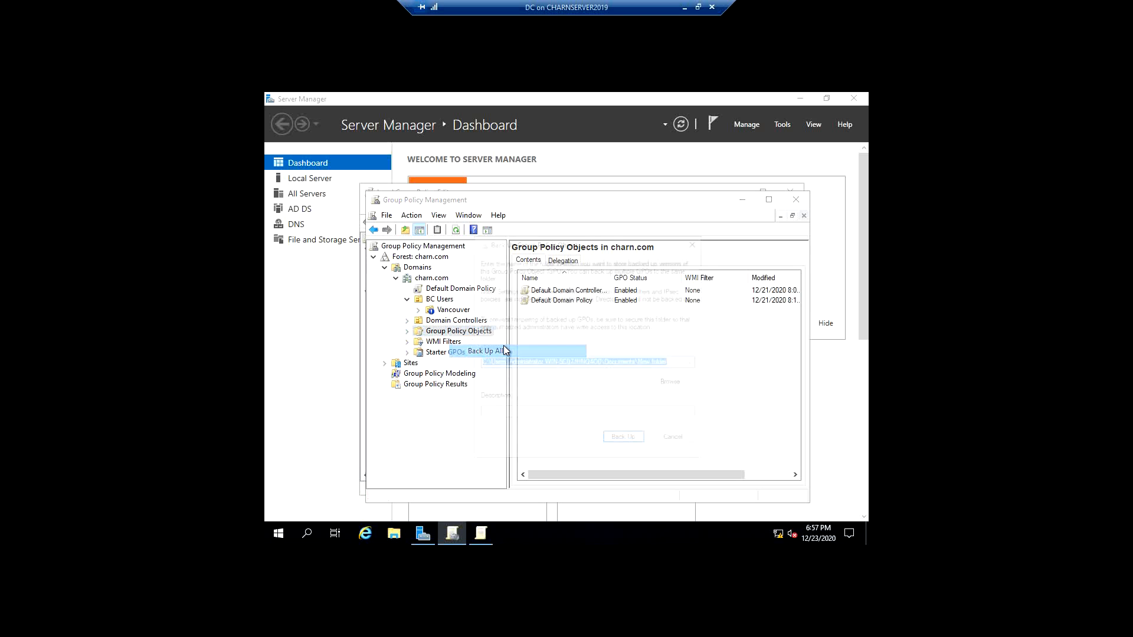
{"action": "left_click", "coordinate": [675, 383]}
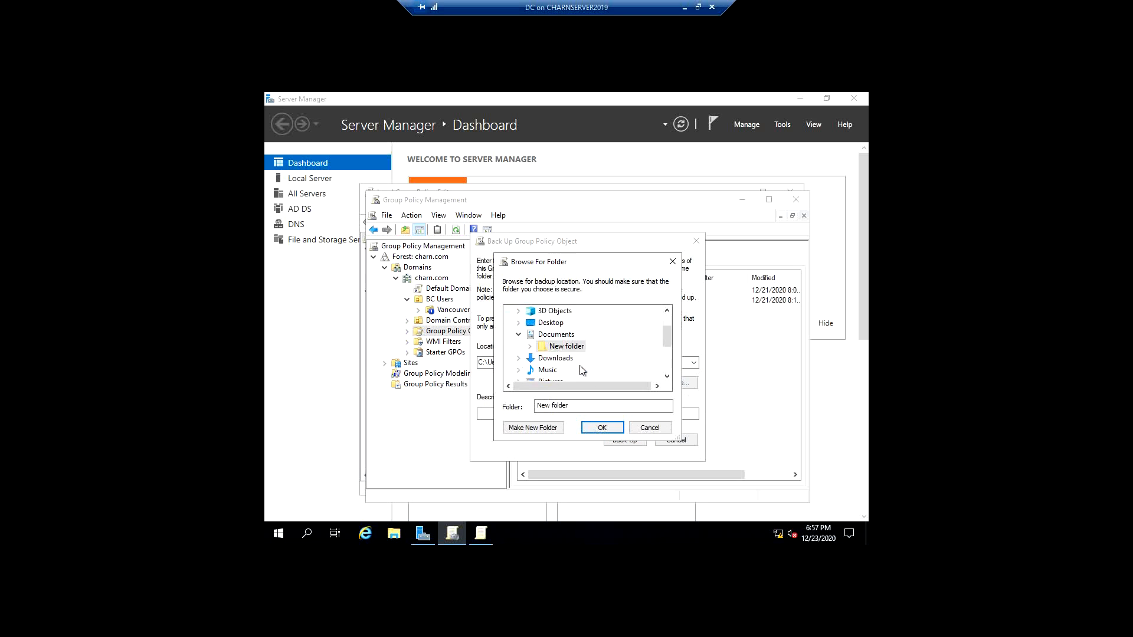
{"action": "scroll", "coordinate": [582, 369], "scroll_direction": "down", "scroll_amount": 1}
{"action": "scroll", "coordinate": [582, 369], "scroll_direction": "up", "scroll_amount": 1}
{"action": "left_click", "coordinate": [549, 426]}
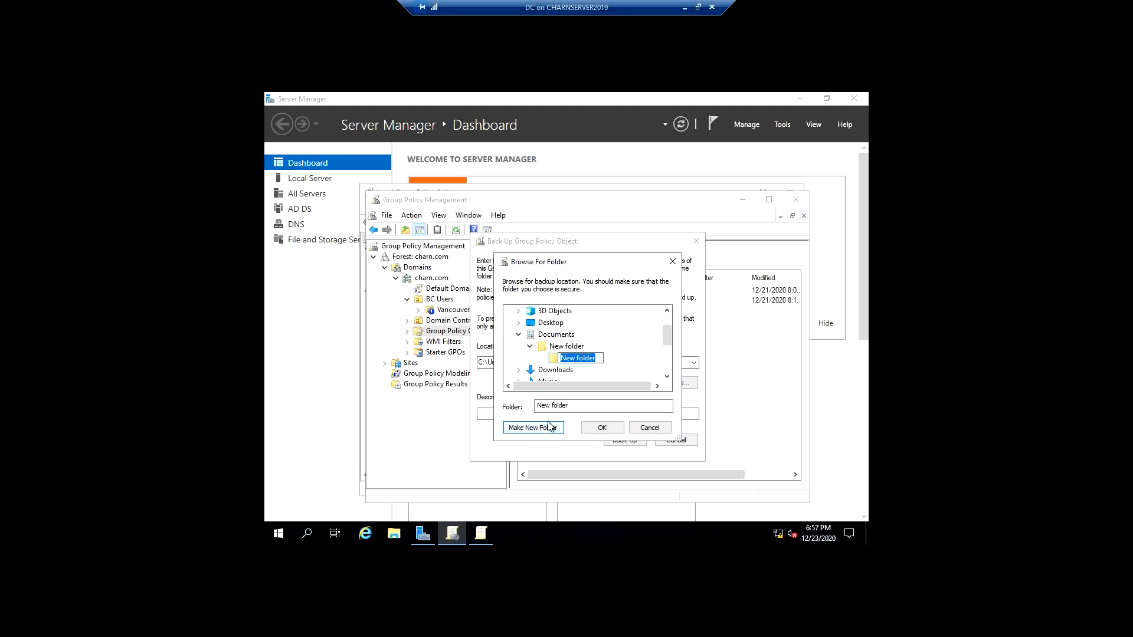
{"action": "type", "text": "backups"}
{"action": "left_click", "coordinate": [616, 432]}
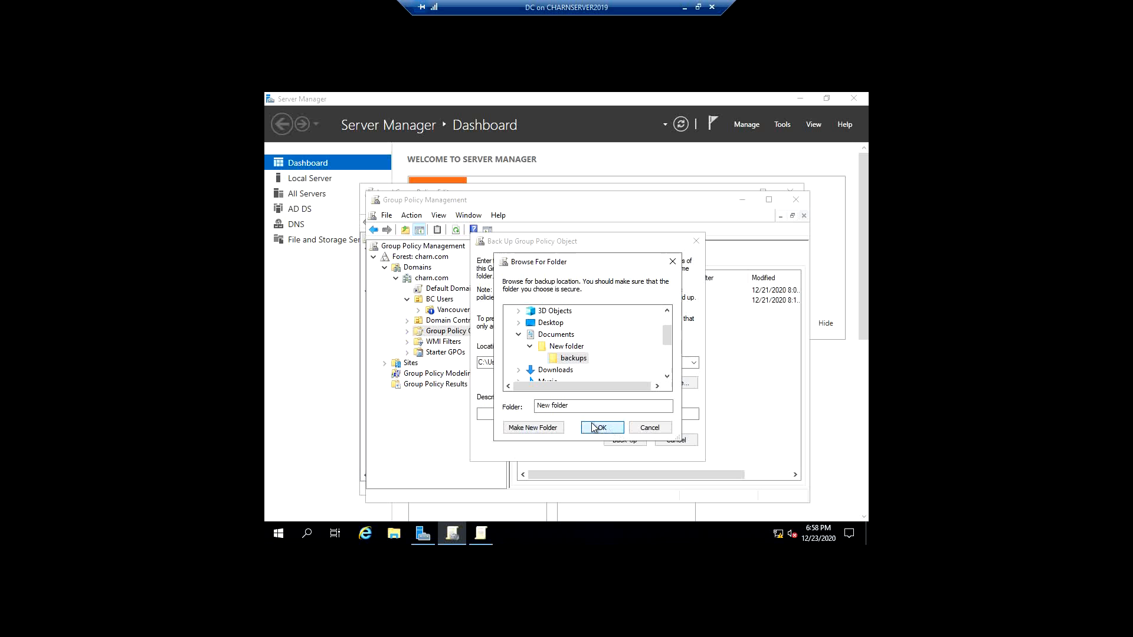
{"action": "left_click", "coordinate": [574, 358]}
{"action": "left_click", "coordinate": [602, 429]}
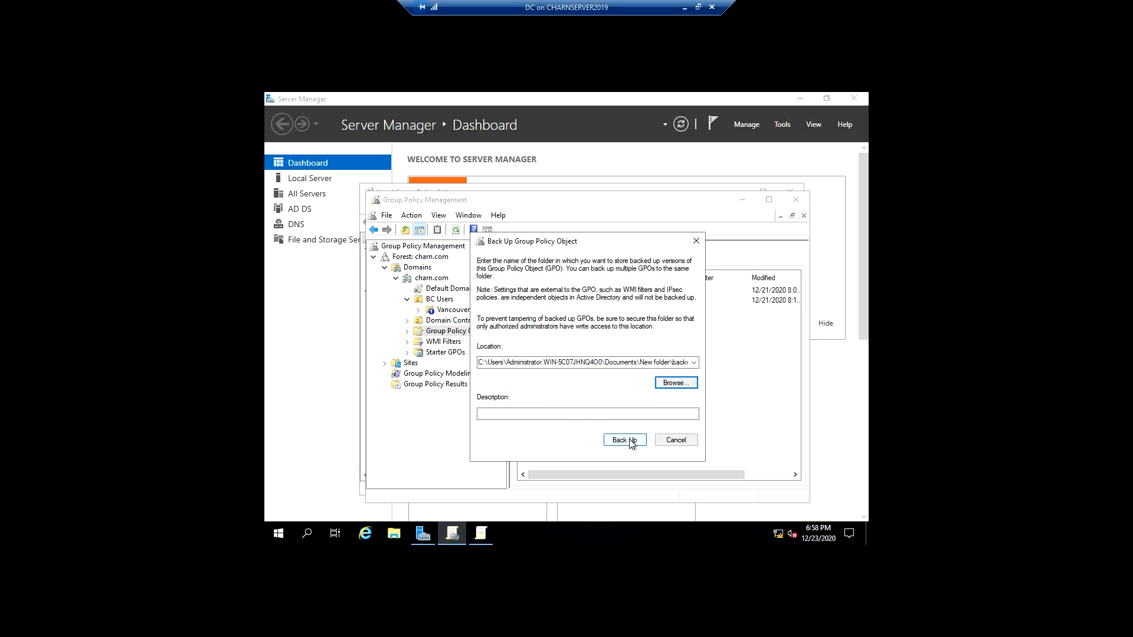
- Run the backup of all GPOs, review its status report and close it
{"action": "left_click", "coordinate": [629, 442]}
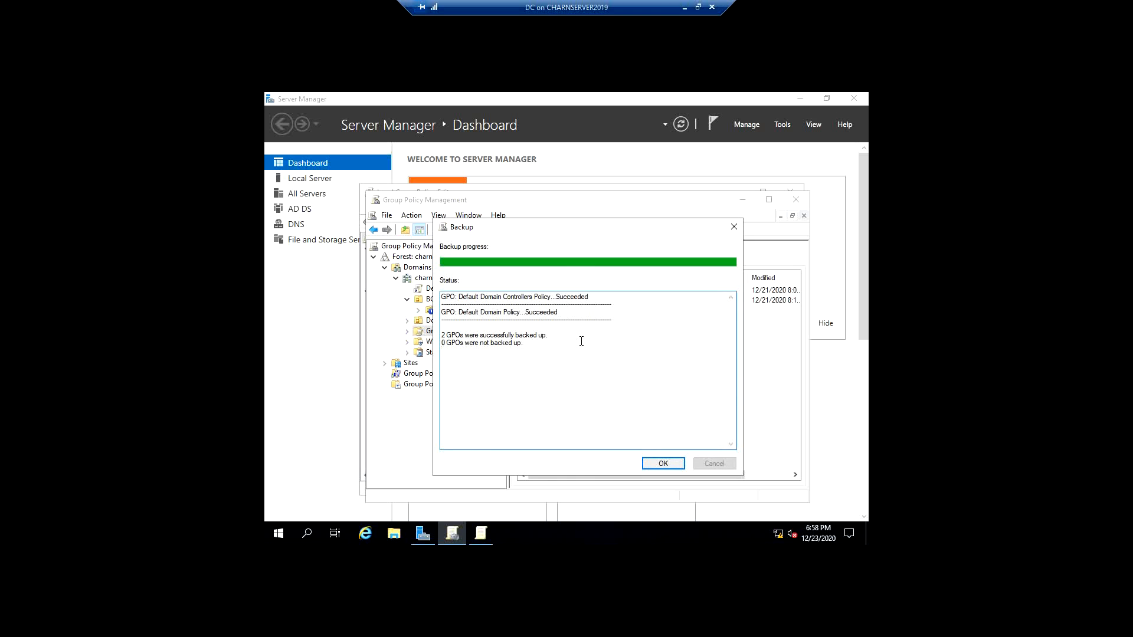
{"action": "mouse_move", "coordinate": [579, 354]}
{"action": "left_mouse_down"}
{"action": "mouse_move", "coordinate": [442, 335]}
{"action": "mouse_move", "coordinate": [566, 354]}
{"action": "left_mouse_up"}
{"action": "left_click", "coordinate": [450, 334]}
{"action": "left_click", "coordinate": [568, 353]}
{"action": "left_click", "coordinate": [662, 464]}
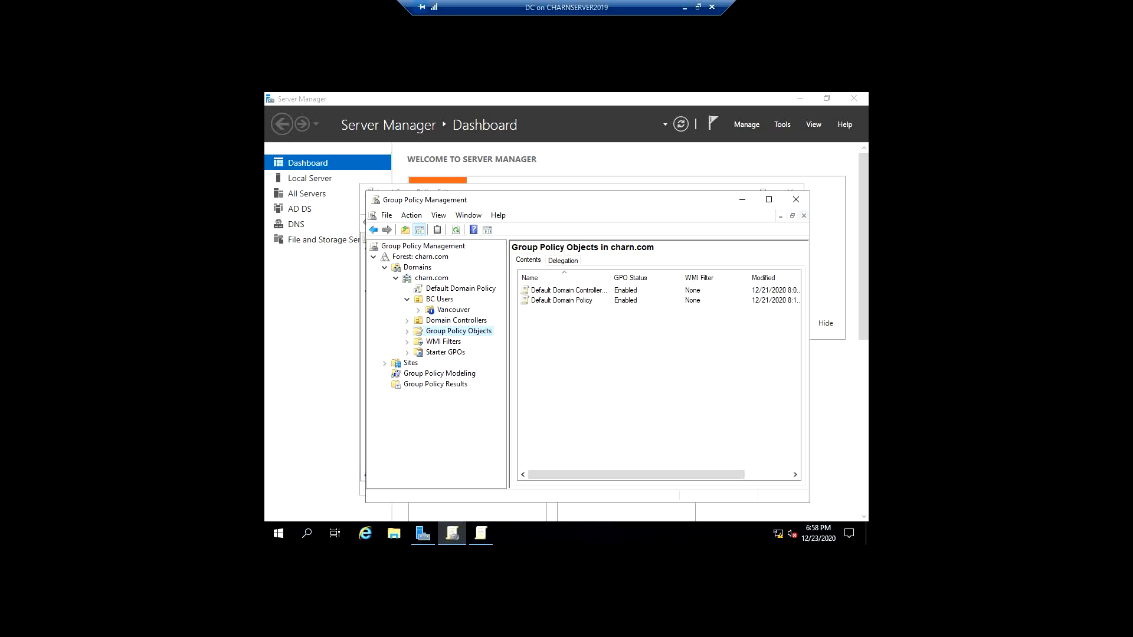
- Switch to File Explorer, examine the GPO backup files in Documents\New folder\backups, and return to Group Policy Management
{"action": "key", "text": "super+e"}
{"action": "left_click", "coordinate": [493, 269]}
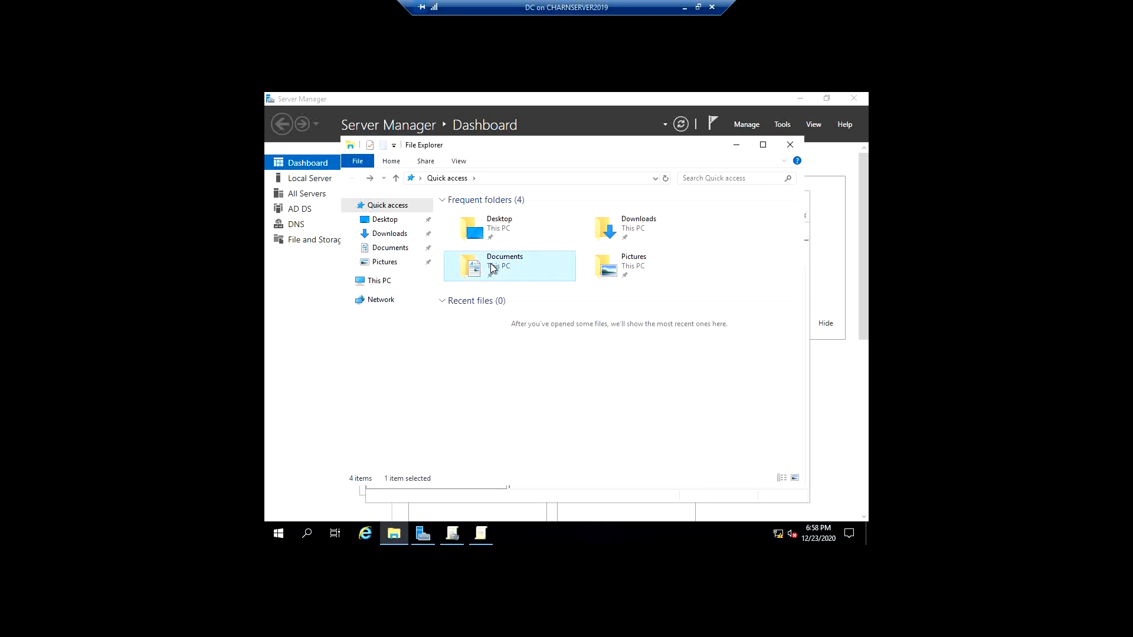
{"action": "double_click", "coordinate": [493, 268]}
{"action": "double_click", "coordinate": [481, 216]}
{"action": "double_click", "coordinate": [472, 239]}
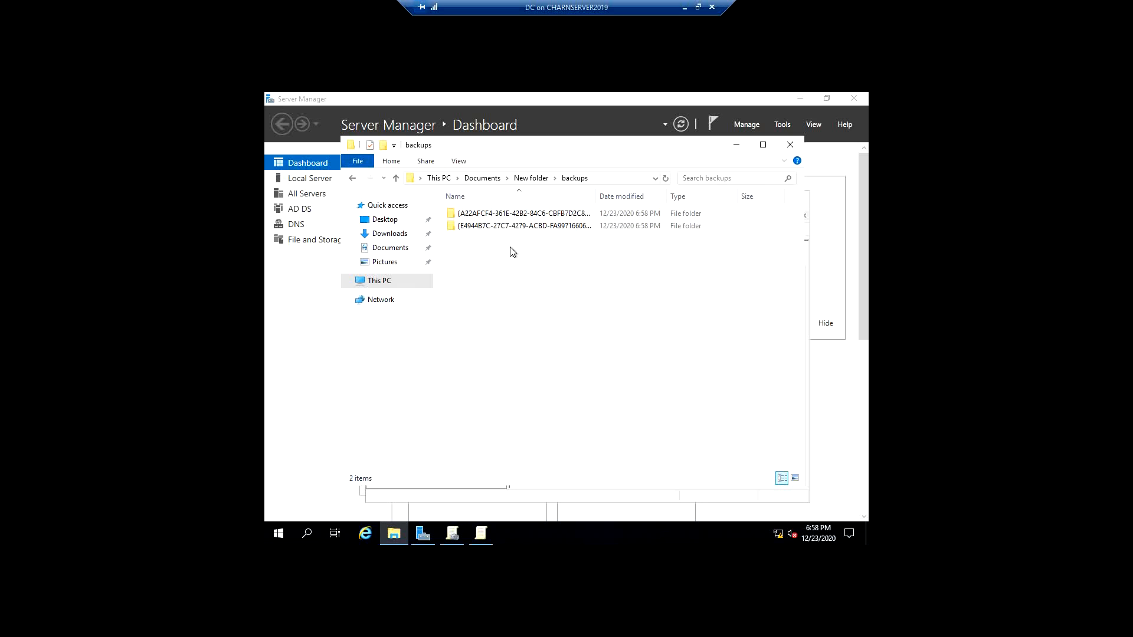
{"action": "double_click", "coordinate": [531, 226]}
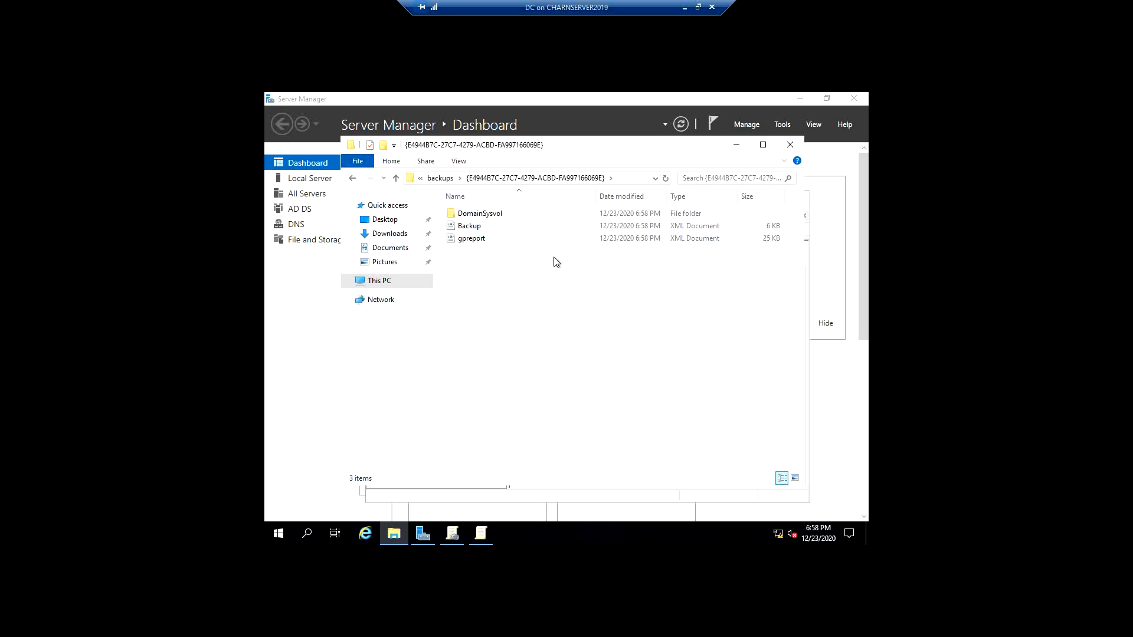
{"action": "left_click", "coordinate": [791, 145]}
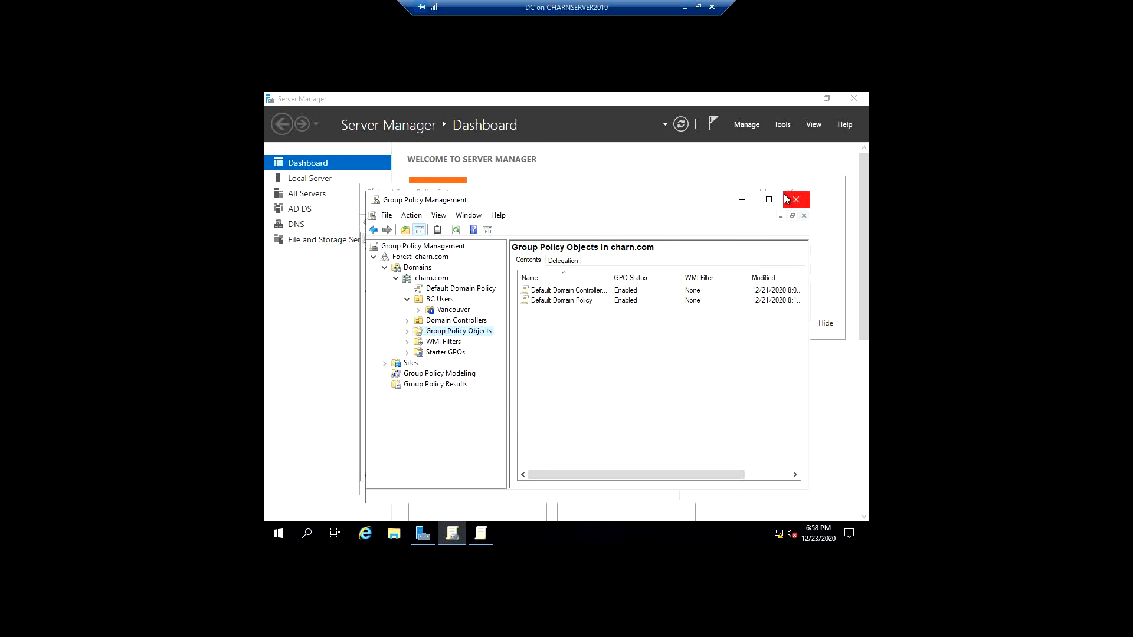
{"action": "left_click_drag", "start_coordinate": [491, 204], "coordinate": [465, 184]}
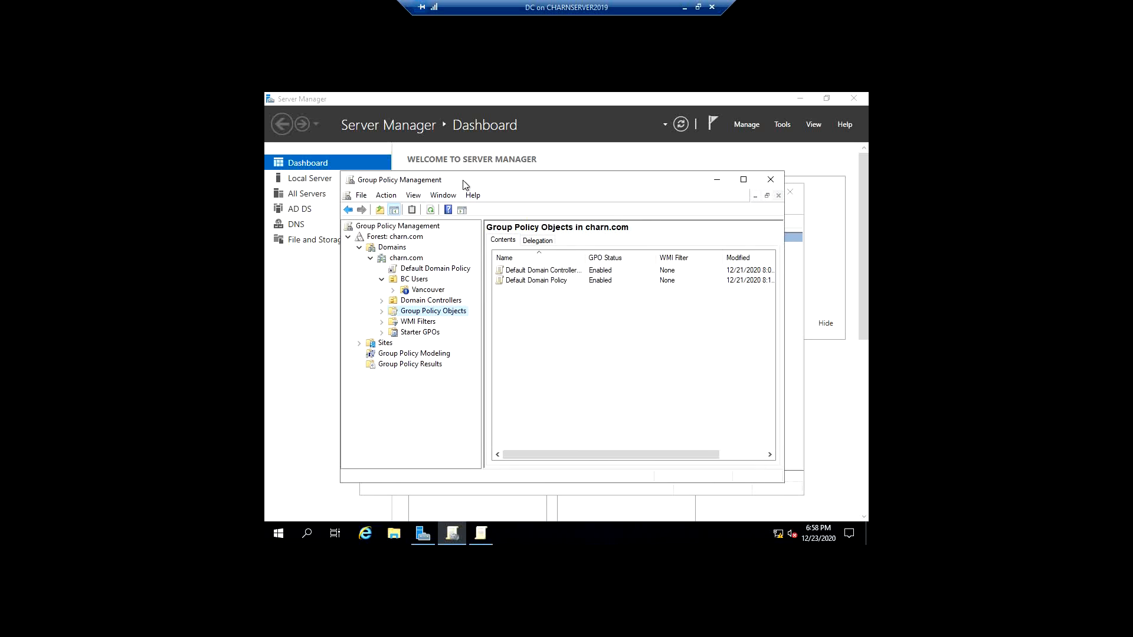